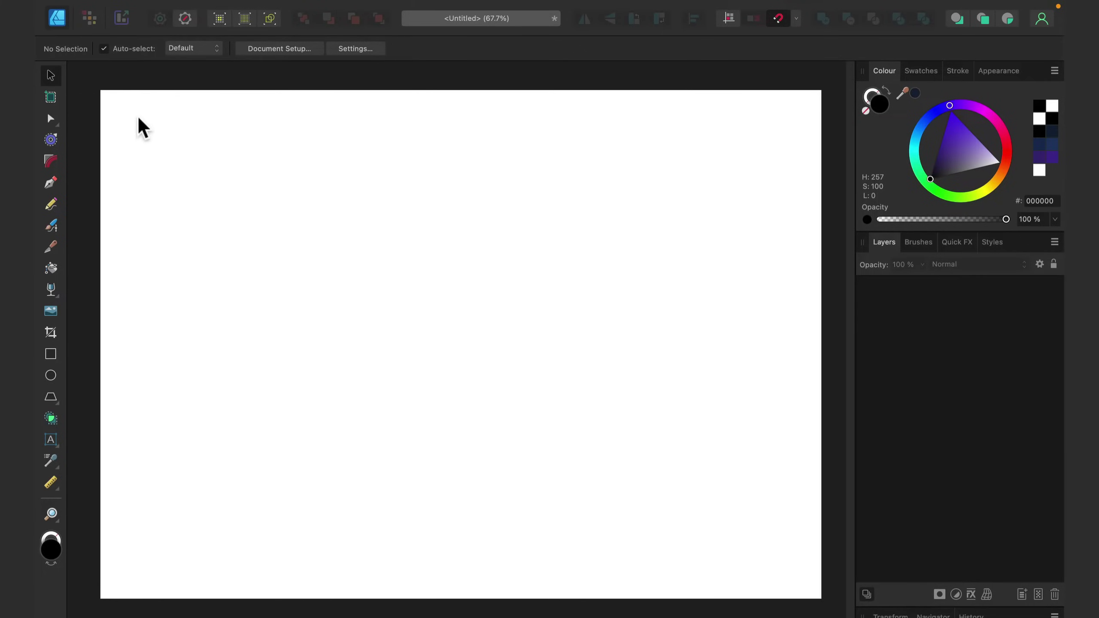
Draw a large rectangle across the page and give it a deep purple fill
{"action": "left_click", "coordinate": [50, 354]}
{"action": "left_click_drag", "start_coordinate": [223, 145], "coordinate": [676, 468]}
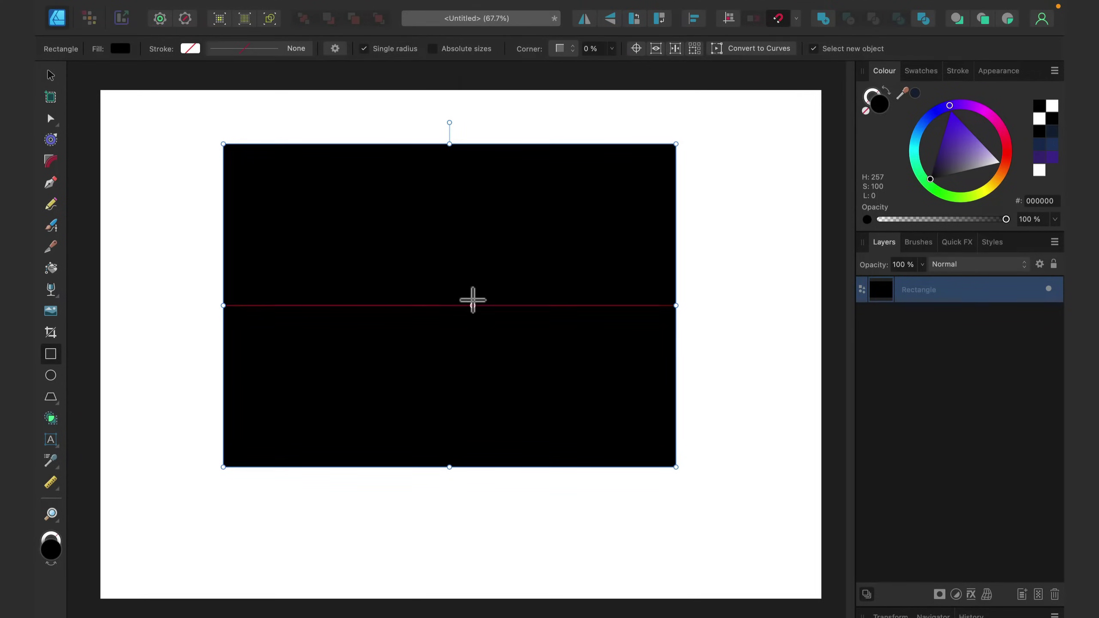
{"action": "mouse_move", "coordinate": [955, 133]}
{"action": "left_mouse_down"}
{"action": "mouse_move", "coordinate": [951, 150]}
{"action": "mouse_move", "coordinate": [946, 132]}
{"action": "left_mouse_up"}
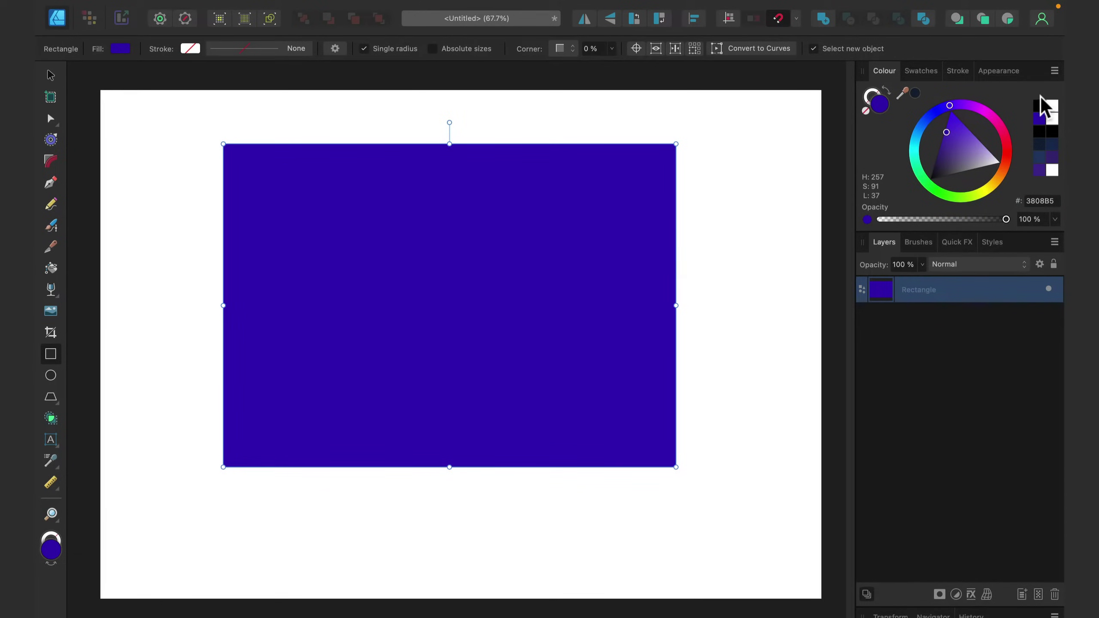
{"action": "left_click_drag", "start_coordinate": [955, 136], "coordinate": [944, 130]}
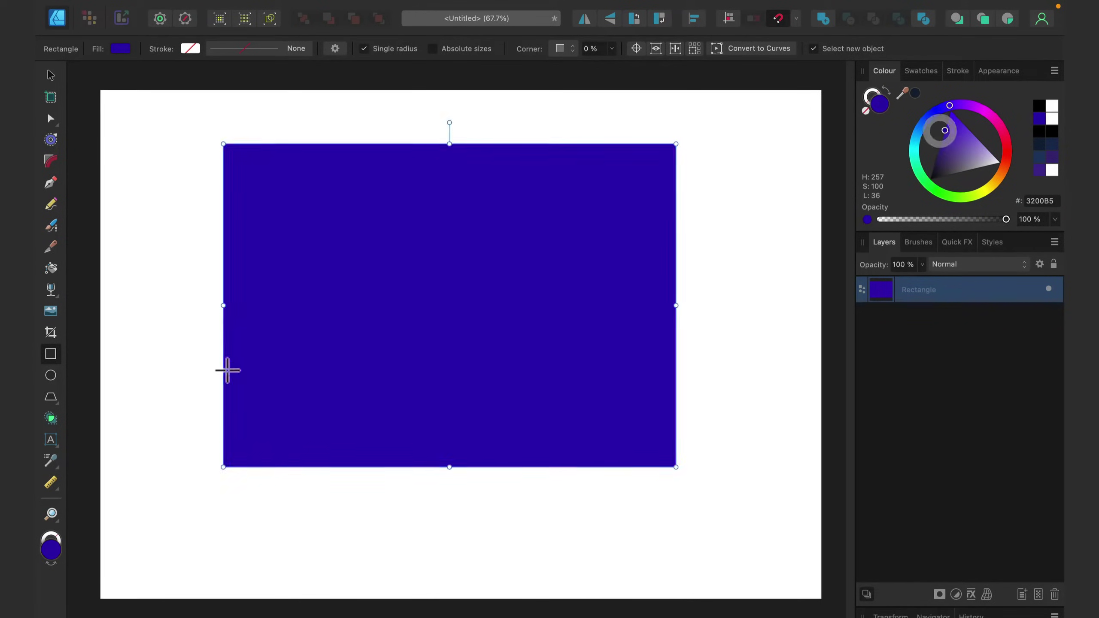
Apply a top-to-bottom linear gradient with a brighter magenta-purple end stop
{"action": "left_click", "coordinate": [55, 288]}
{"action": "left_click", "coordinate": [106, 294]}
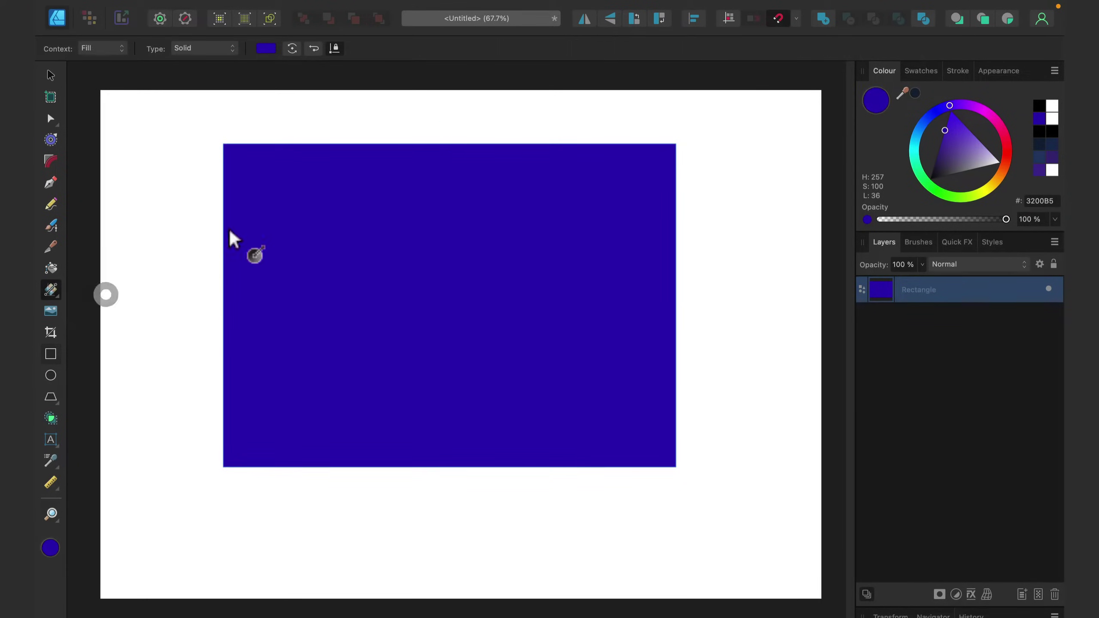
{"action": "left_click_drag", "start_coordinate": [461, 144], "coordinate": [464, 333]}
{"action": "left_click_drag", "start_coordinate": [457, 372], "coordinate": [458, 469]}
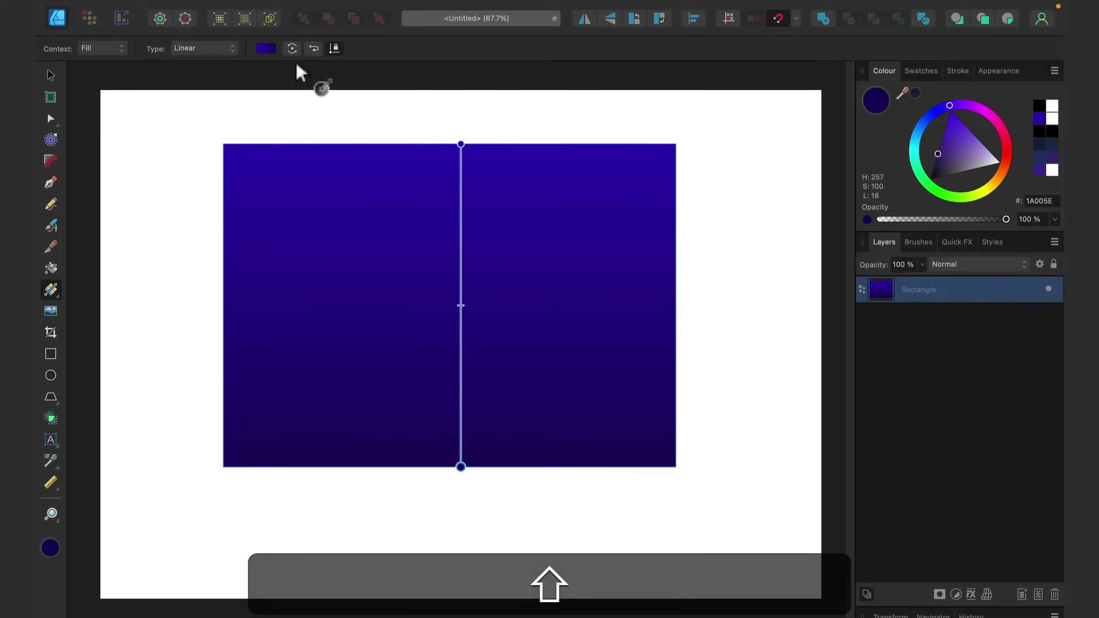
{"action": "left_click", "coordinate": [267, 49]}
{"action": "left_click", "coordinate": [443, 107]}
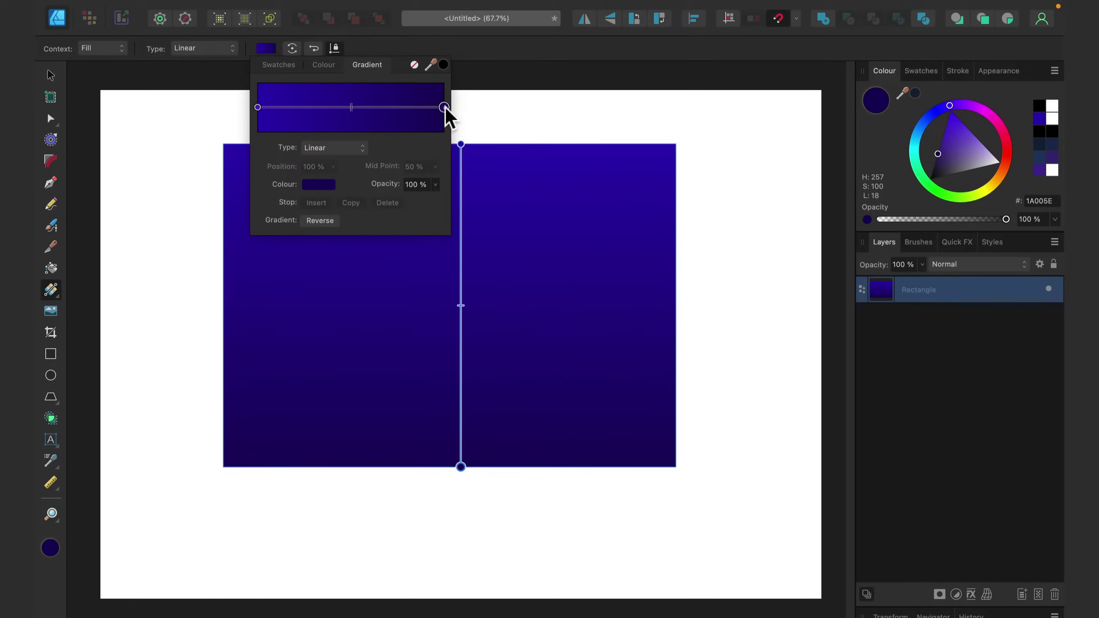
{"action": "left_click", "coordinate": [316, 185]}
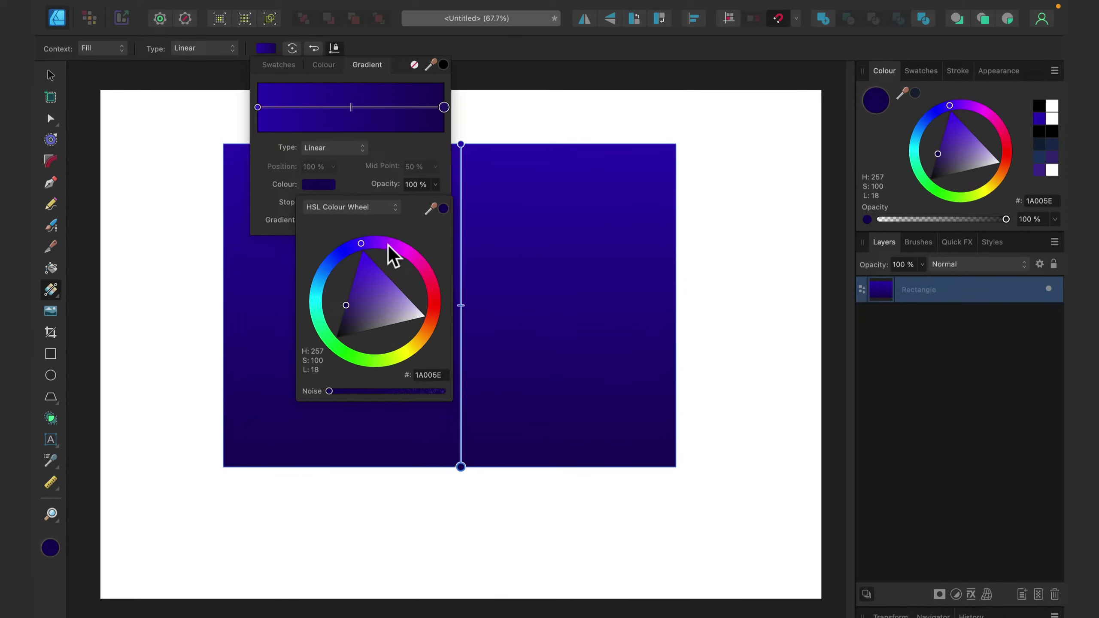
{"action": "left_click", "coordinate": [383, 242]}
{"action": "left_click_drag", "start_coordinate": [379, 298], "coordinate": [381, 276]}
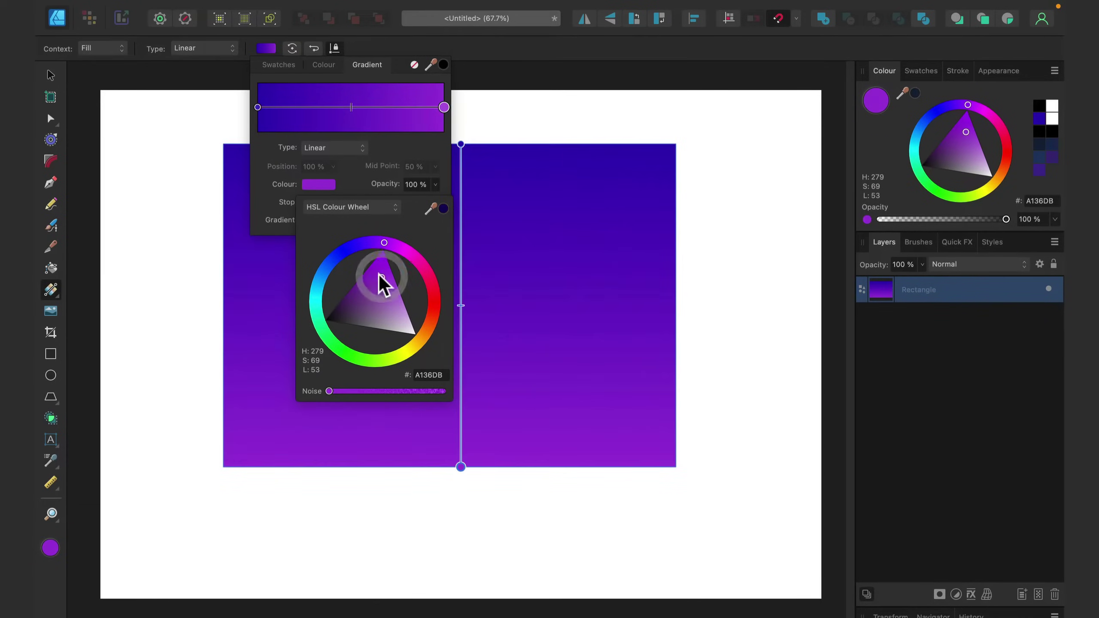
Stretch the rectangle to cover the whole page and lock its layer
{"action": "left_click", "coordinate": [51, 75]}
{"action": "left_click_drag", "start_coordinate": [223, 144], "coordinate": [100, 90]}
{"action": "left_click_drag", "start_coordinate": [677, 465], "coordinate": [822, 599]}
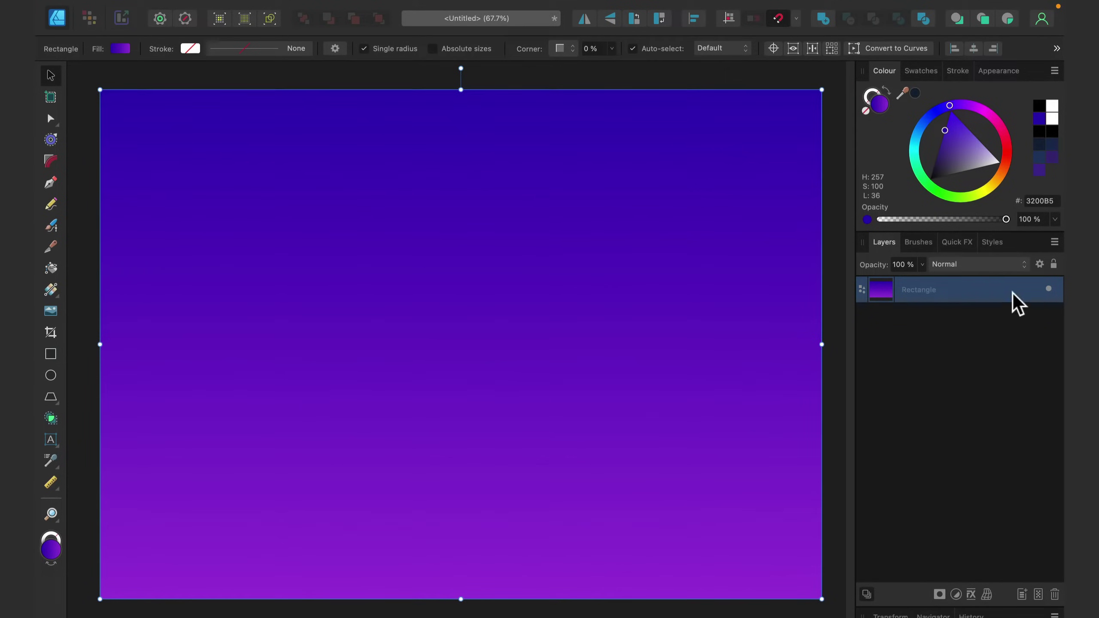
{"action": "left_click", "coordinate": [1053, 264]}
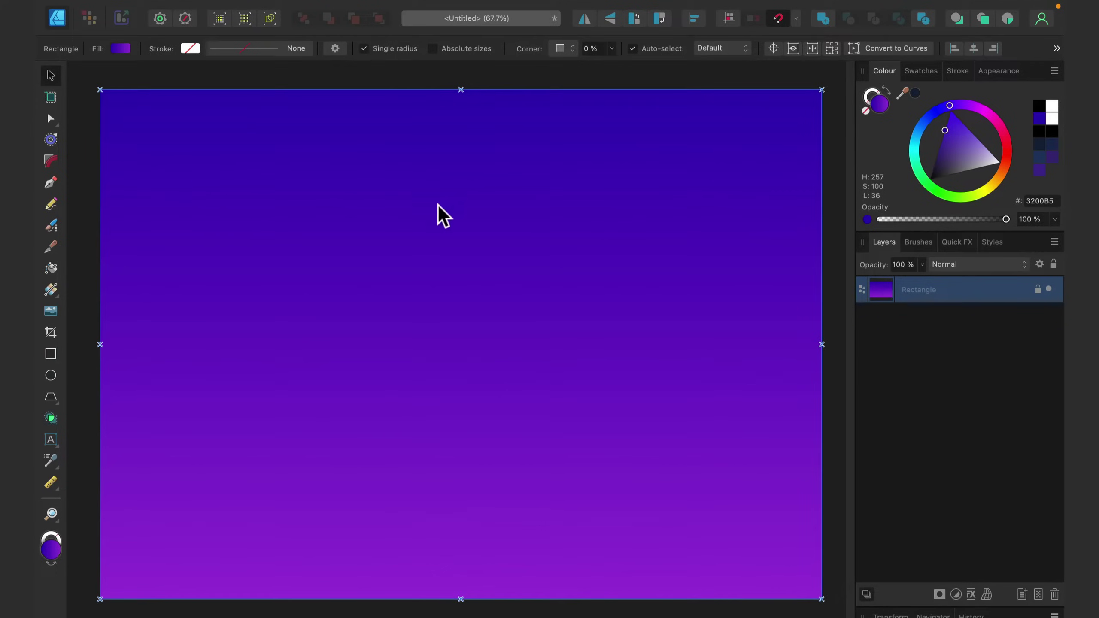
Draw a near-white circle near the top of the sky and move it up and right
{"action": "left_click", "coordinate": [51, 374]}
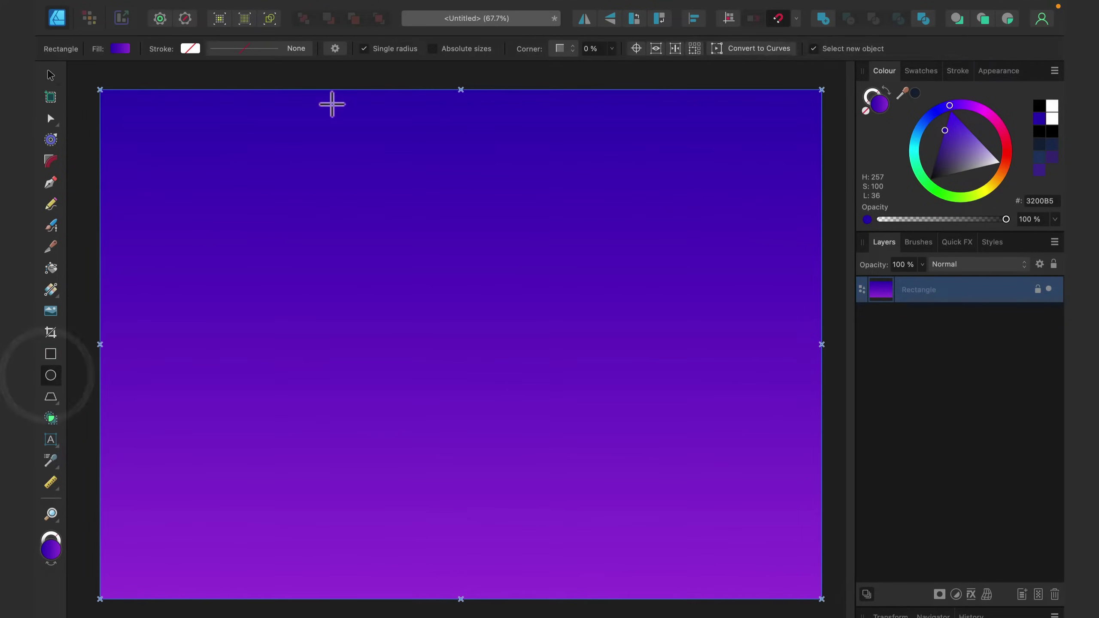
{"action": "left_click_drag", "start_coordinate": [258, 139], "coordinate": [433, 309]}
{"action": "key", "text": "shift"}
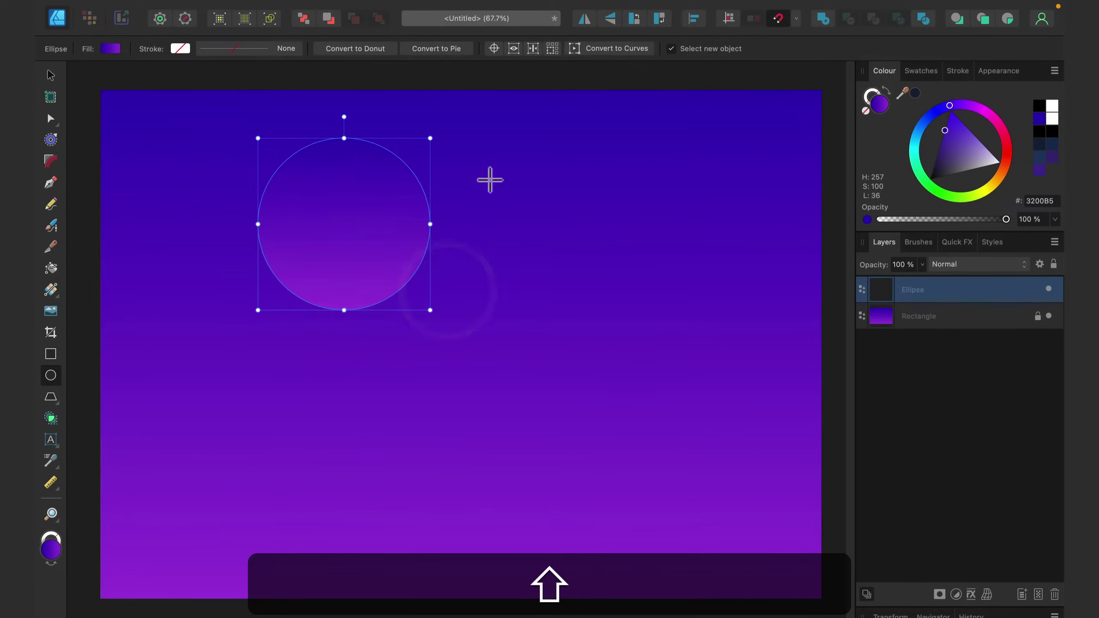
{"action": "left_click_drag", "start_coordinate": [977, 152], "coordinate": [1024, 160]}
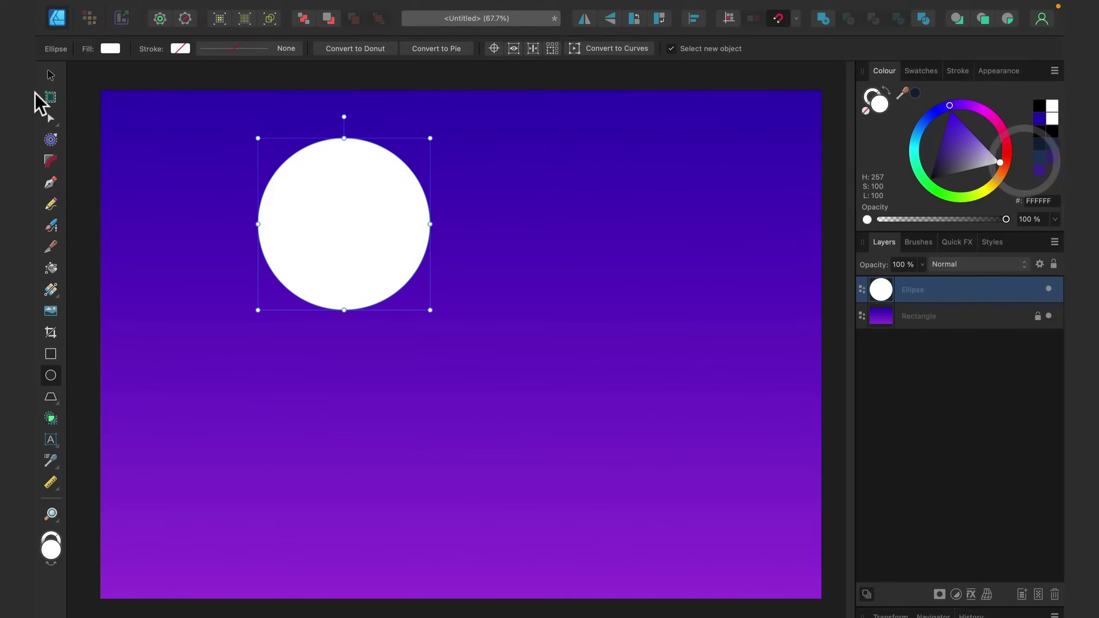
{"action": "left_click", "coordinate": [50, 75]}
{"action": "left_click_drag", "start_coordinate": [354, 242], "coordinate": [386, 212]}
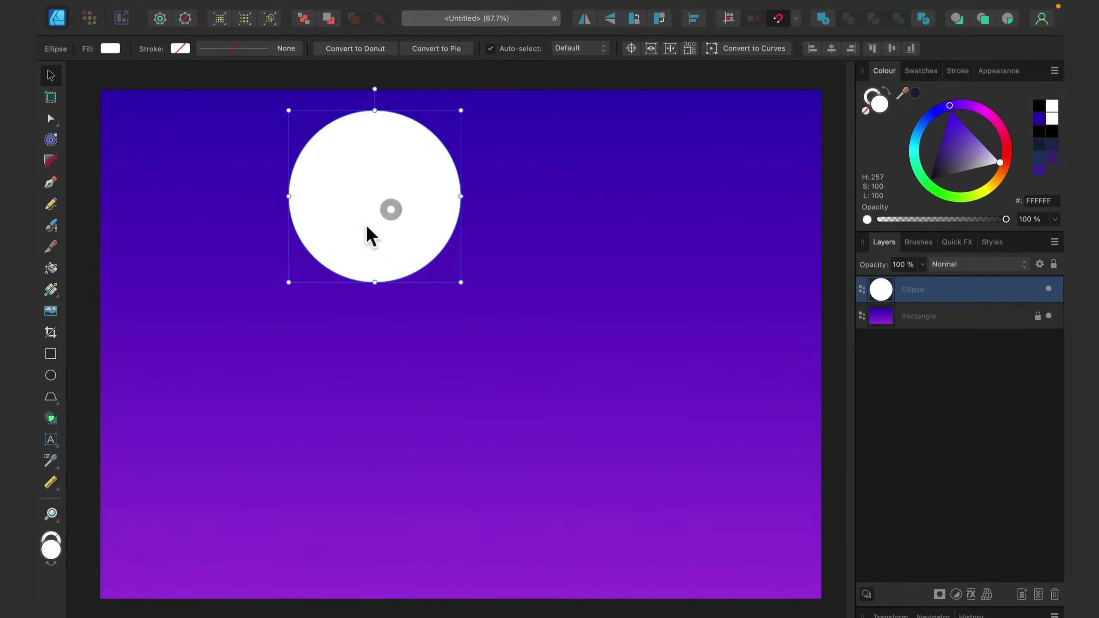
Fade the circle from opaque top to transparent bottom, then nudge it down-right
{"action": "left_click", "coordinate": [51, 289]}
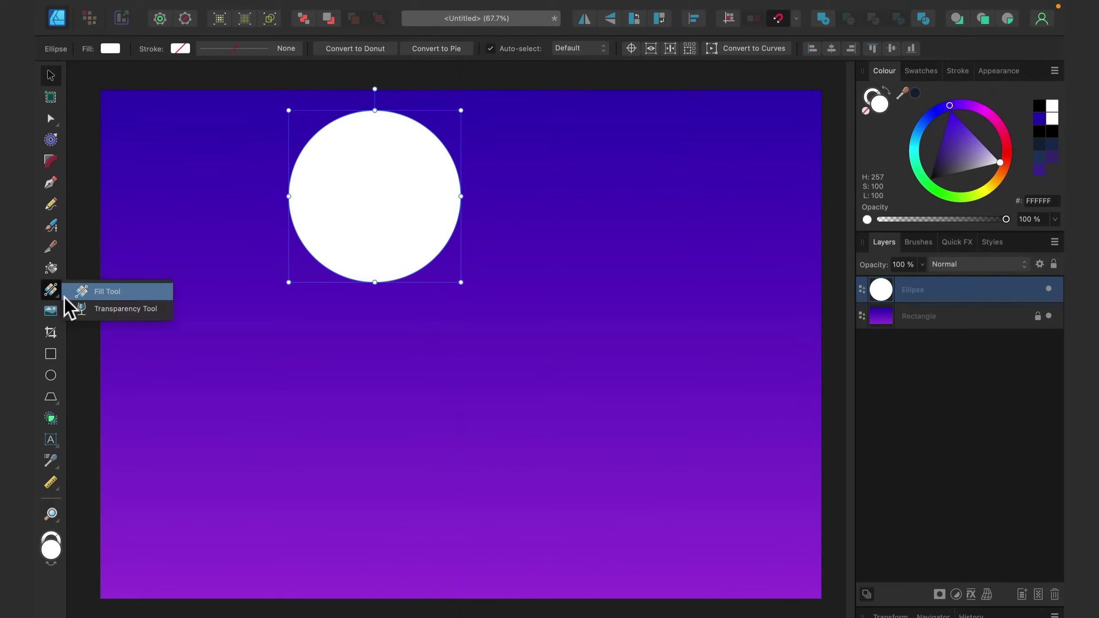
{"action": "left_click", "coordinate": [125, 311]}
{"action": "left_click_drag", "start_coordinate": [377, 162], "coordinate": [378, 287]}
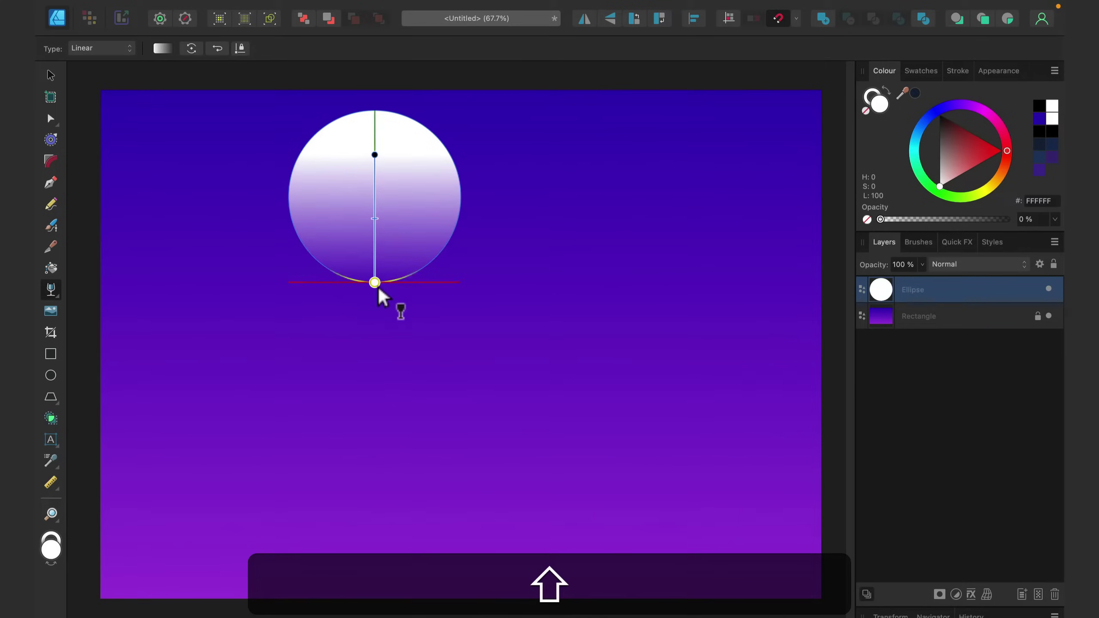
{"action": "left_click", "coordinate": [294, 256]}
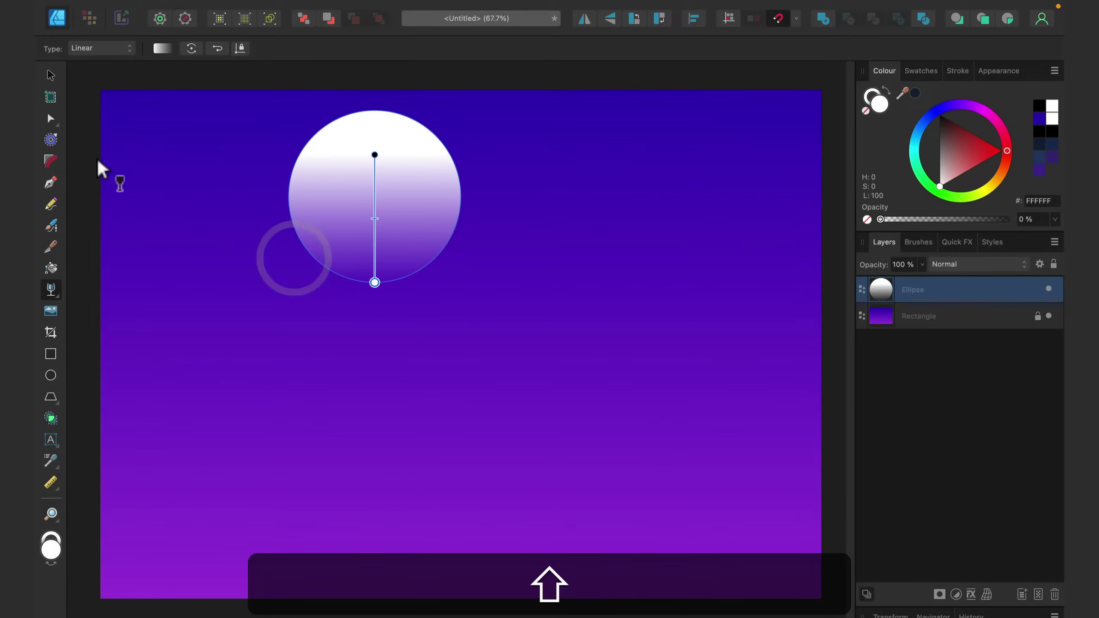
{"action": "left_click", "coordinate": [50, 74]}
{"action": "left_click", "coordinate": [190, 227]}
{"action": "left_click", "coordinate": [346, 197]}
{"action": "left_click_drag", "start_coordinate": [407, 208], "coordinate": [432, 224]}
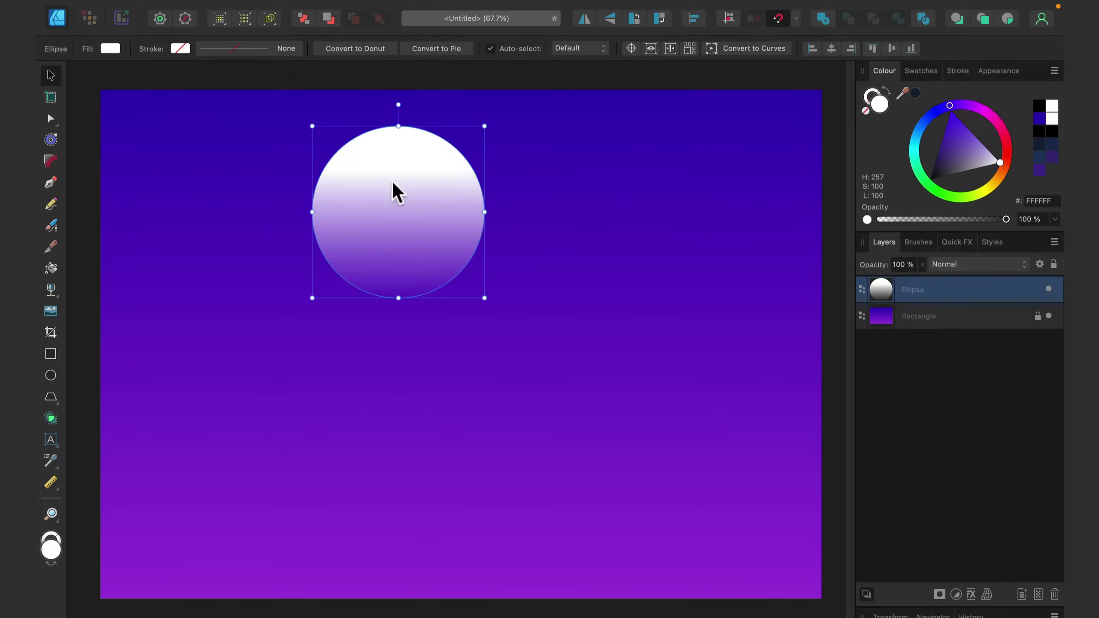
Add an Outer Glow to the moon with a 300 px radius and Overlay blend mode
{"action": "left_click", "coordinate": [971, 595]}
{"action": "left_click_drag", "start_coordinate": [764, 148], "coordinate": [718, 129]}
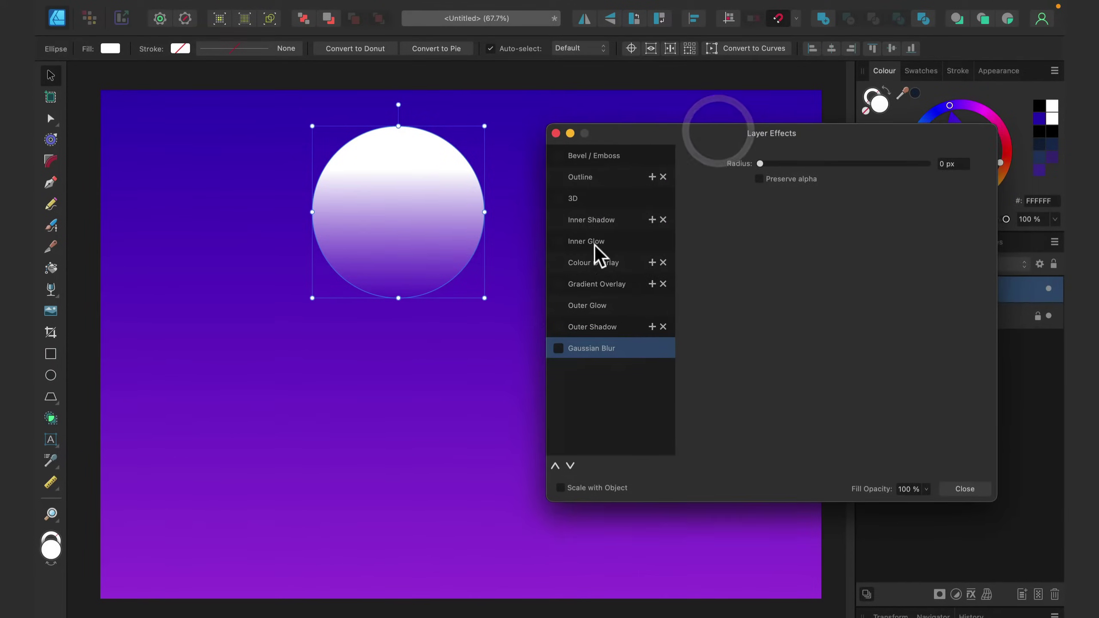
{"action": "left_click", "coordinate": [564, 307]}
{"action": "left_click", "coordinate": [594, 306]}
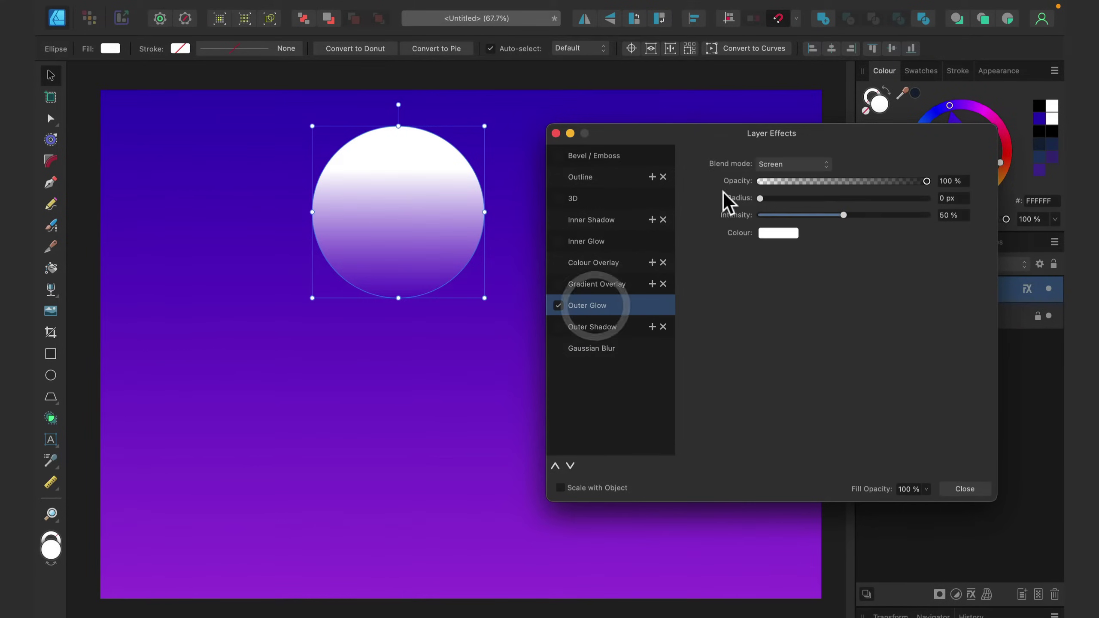
{"action": "left_click_drag", "start_coordinate": [768, 198], "coordinate": [944, 200]}
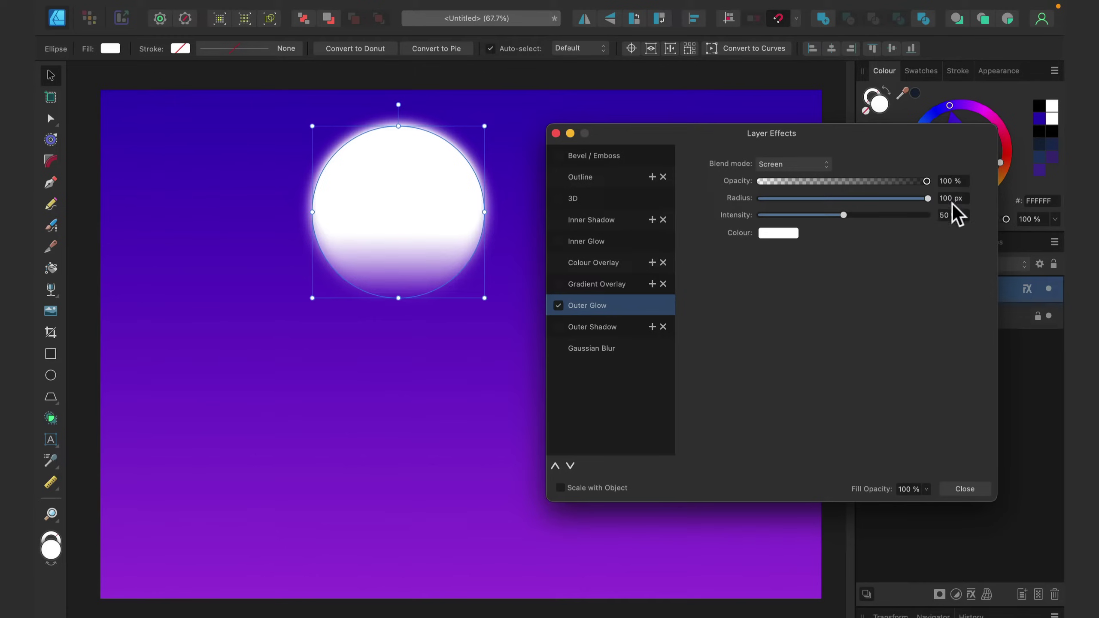
{"action": "left_click", "coordinate": [964, 200]}
{"action": "type", "text": "300"}
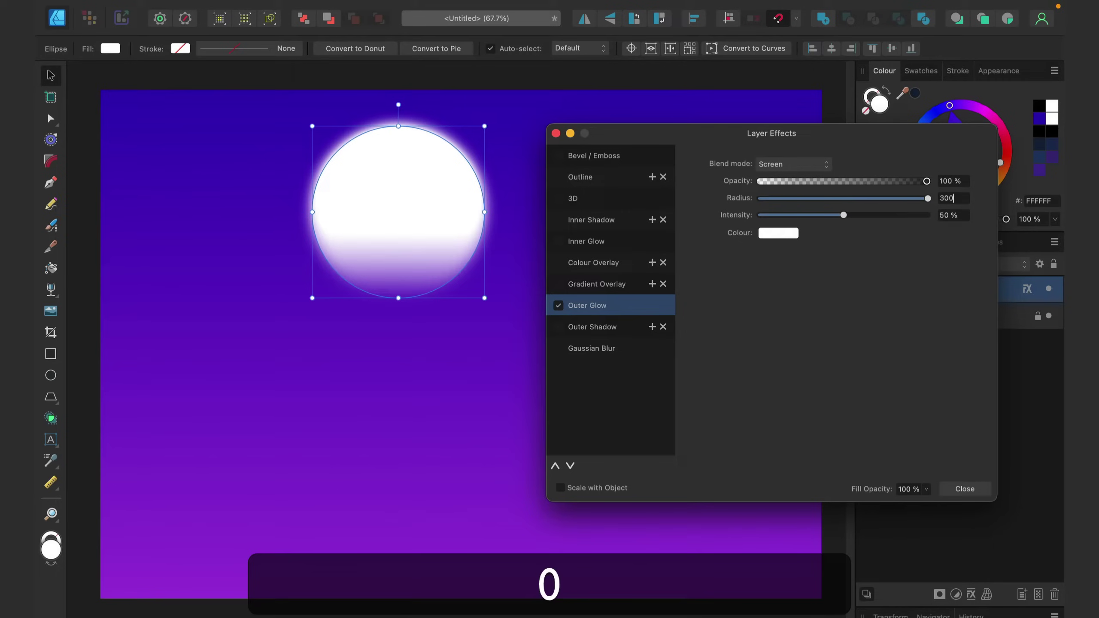
{"action": "key", "text": "Return"}
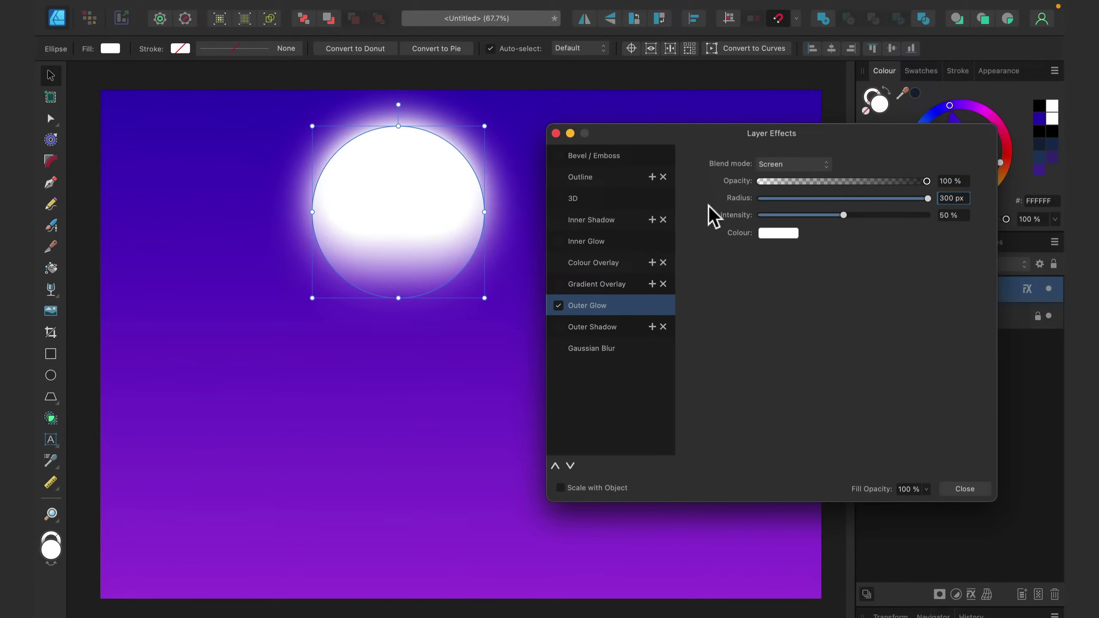
{"action": "left_click", "coordinate": [775, 165]}
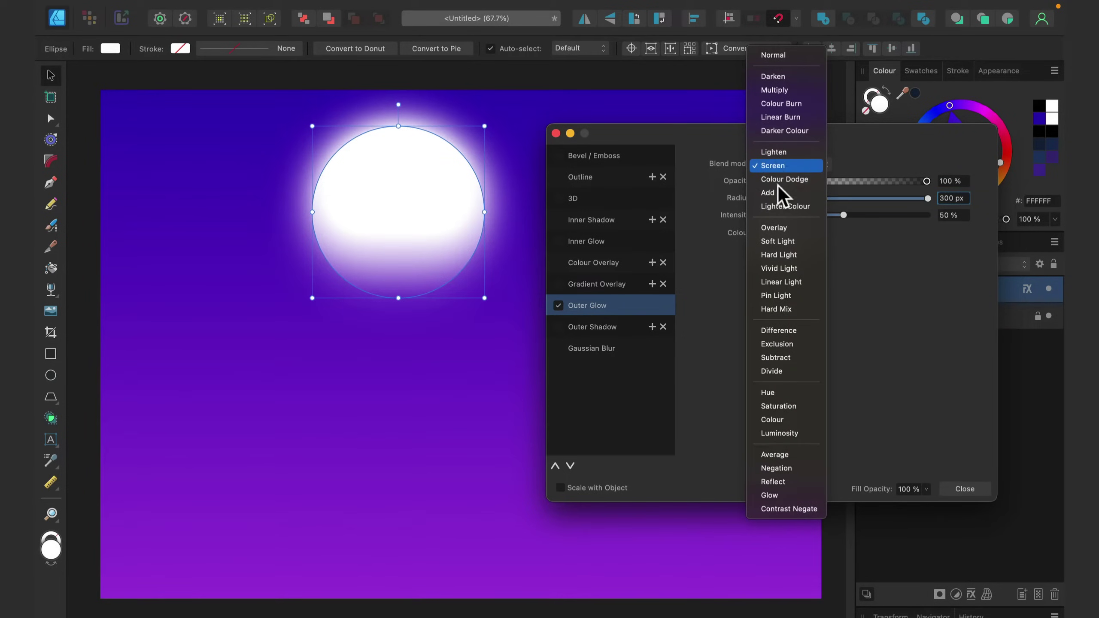
{"action": "left_click", "coordinate": [785, 206]}
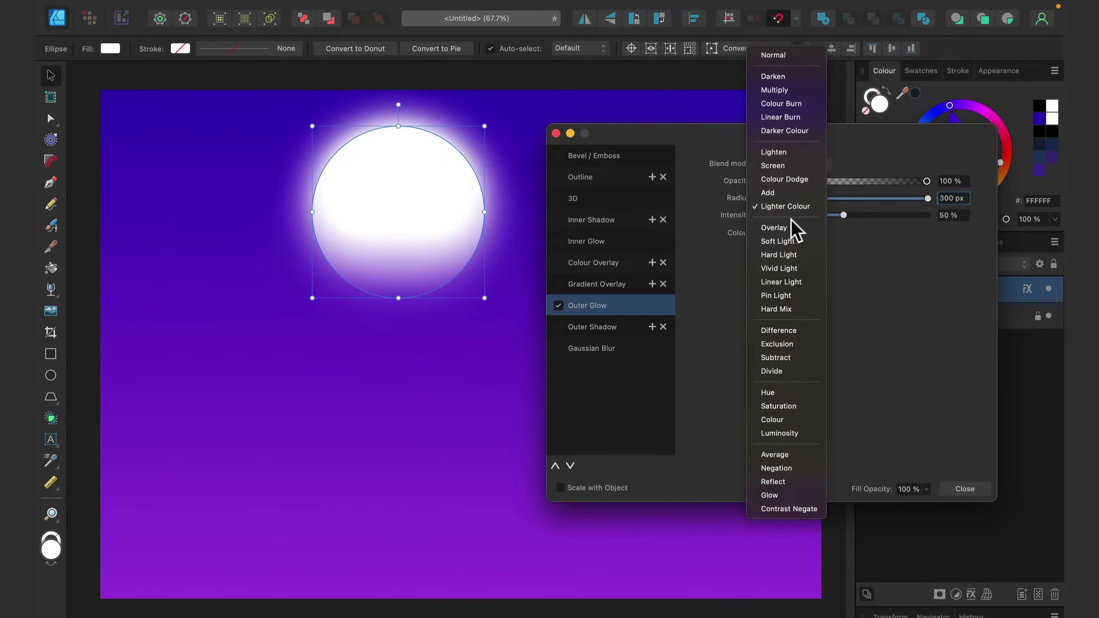
{"action": "left_click", "coordinate": [779, 227]}
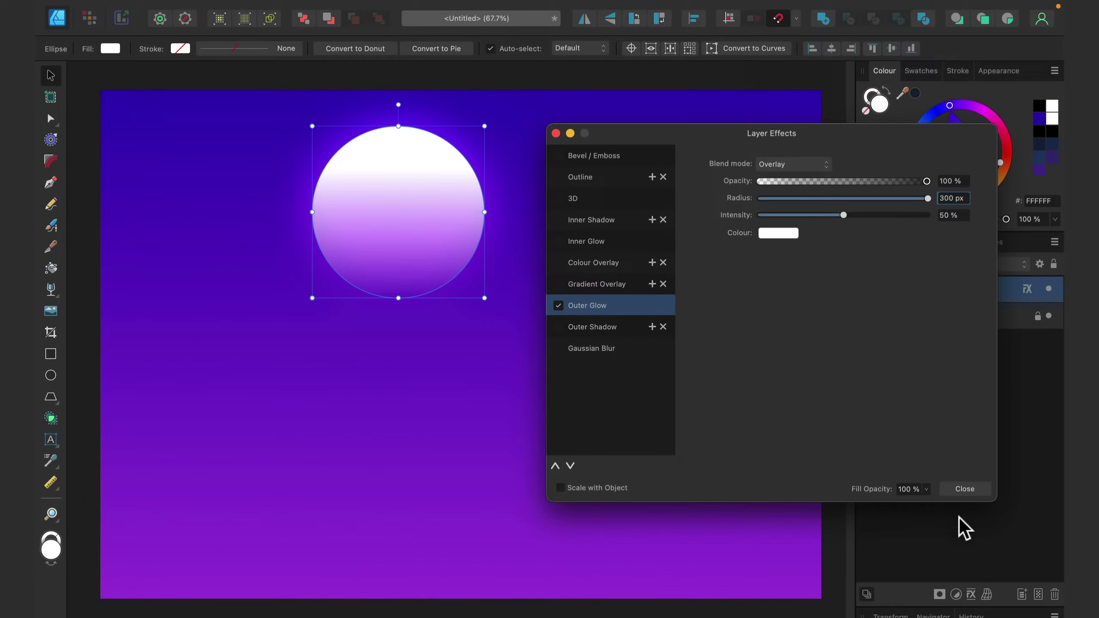
{"action": "left_click", "coordinate": [966, 489]}
{"action": "left_click", "coordinate": [667, 314]}
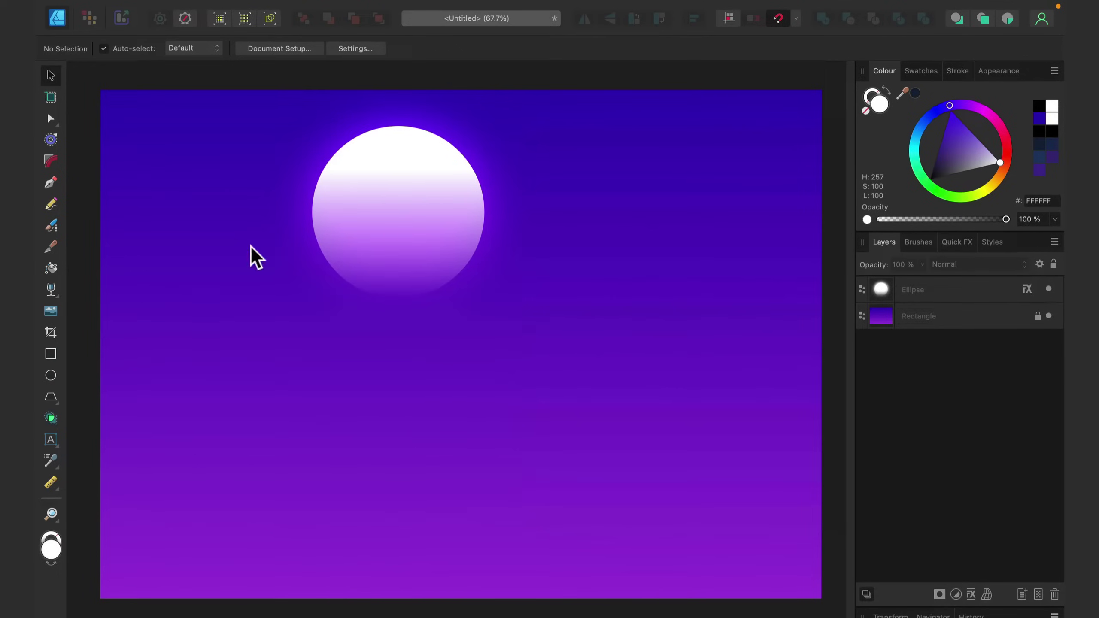
Draw a jagged ridge with the Pen from the left page edge across the middle of the canvas
{"action": "left_click", "coordinate": [51, 184]}
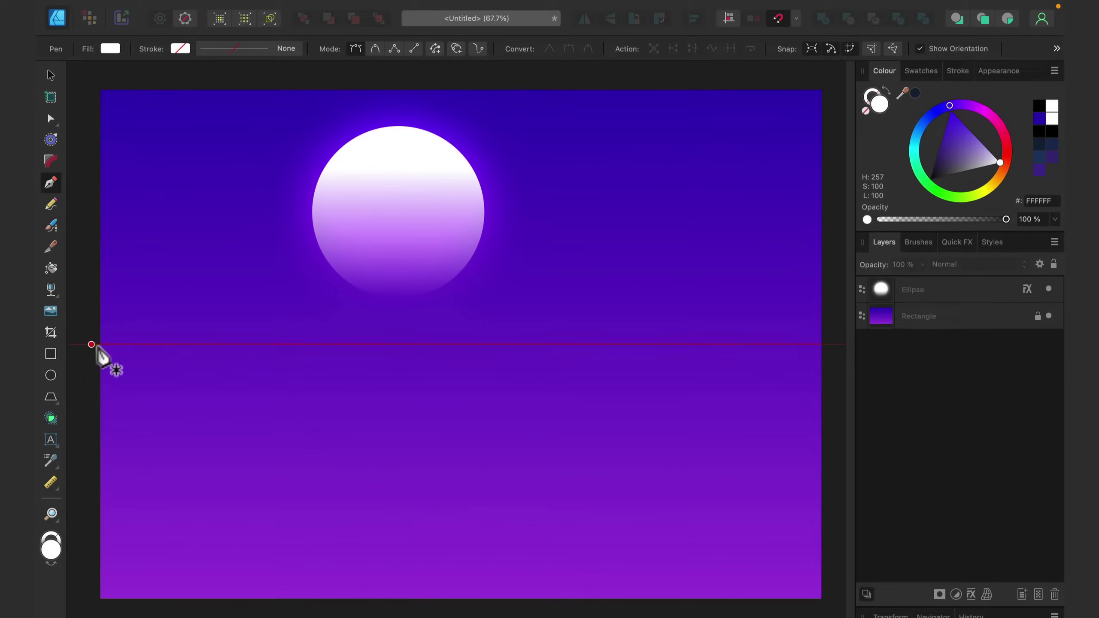
{"action": "left_click_drag", "start_coordinate": [100, 356], "coordinate": [149, 308]}
{"action": "left_click", "coordinate": [186, 330]}
{"action": "left_click", "coordinate": [224, 315]}
{"action": "left_click", "coordinate": [250, 309]}
{"action": "left_click", "coordinate": [286, 323]}
{"action": "left_click", "coordinate": [332, 314]}
{"action": "left_click", "coordinate": [373, 330]}
{"action": "left_click", "coordinate": [408, 322]}
{"action": "left_click", "coordinate": [472, 298]}
{"action": "left_click", "coordinate": [506, 329]}
{"action": "left_click", "coordinate": [526, 344]}
{"action": "left_click", "coordinate": [546, 329]}
{"action": "left_click", "coordinate": [575, 315]}
Continue the ridge to the right edge and close the shape through the bottom corners
{"action": "left_click", "coordinate": [608, 322]}
{"action": "left_click", "coordinate": [623, 345]}
{"action": "left_click", "coordinate": [680, 330]}
{"action": "left_click", "coordinate": [710, 309]}
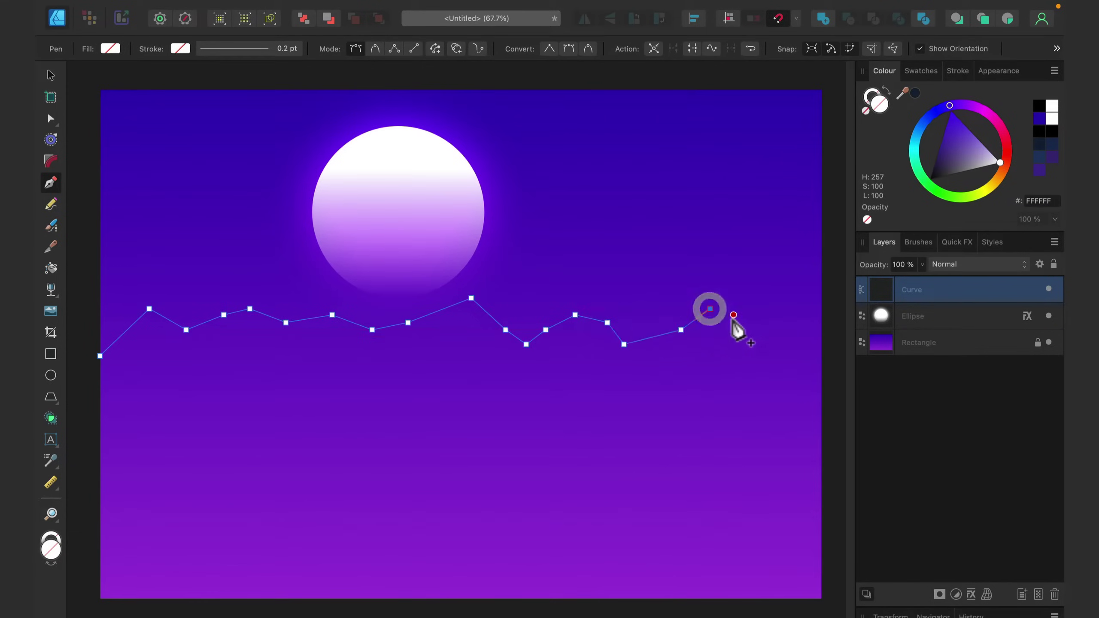
{"action": "left_click", "coordinate": [766, 315]}
{"action": "left_click", "coordinate": [766, 345]}
{"action": "left_click", "coordinate": [802, 338]}
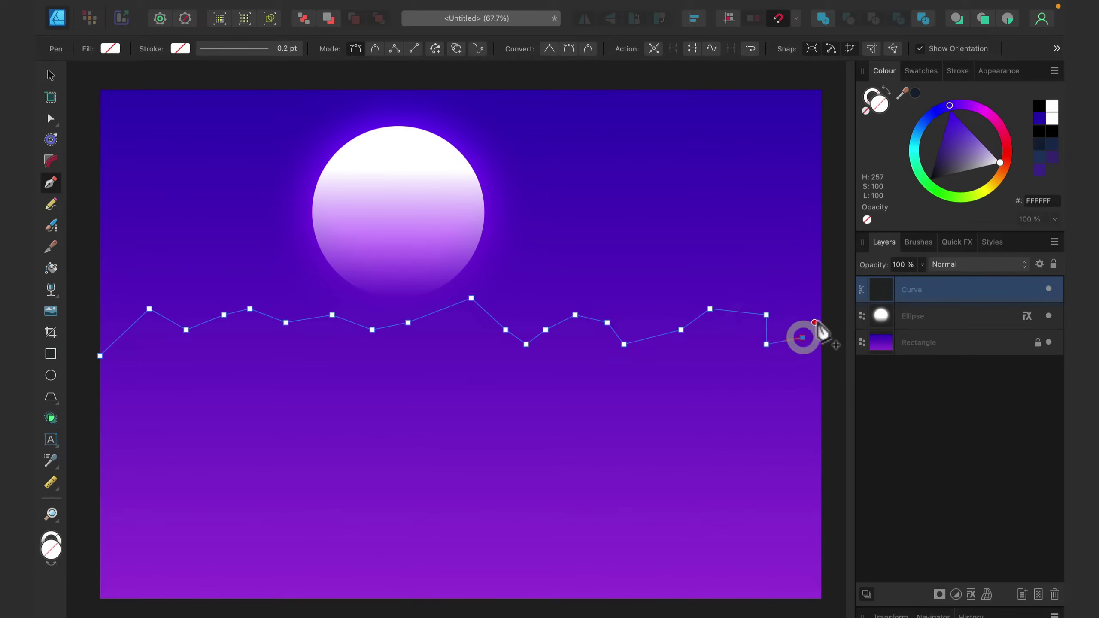
{"action": "left_click", "coordinate": [822, 322]}
{"action": "left_click", "coordinate": [821, 599]}
{"action": "left_click", "coordinate": [100, 599]}
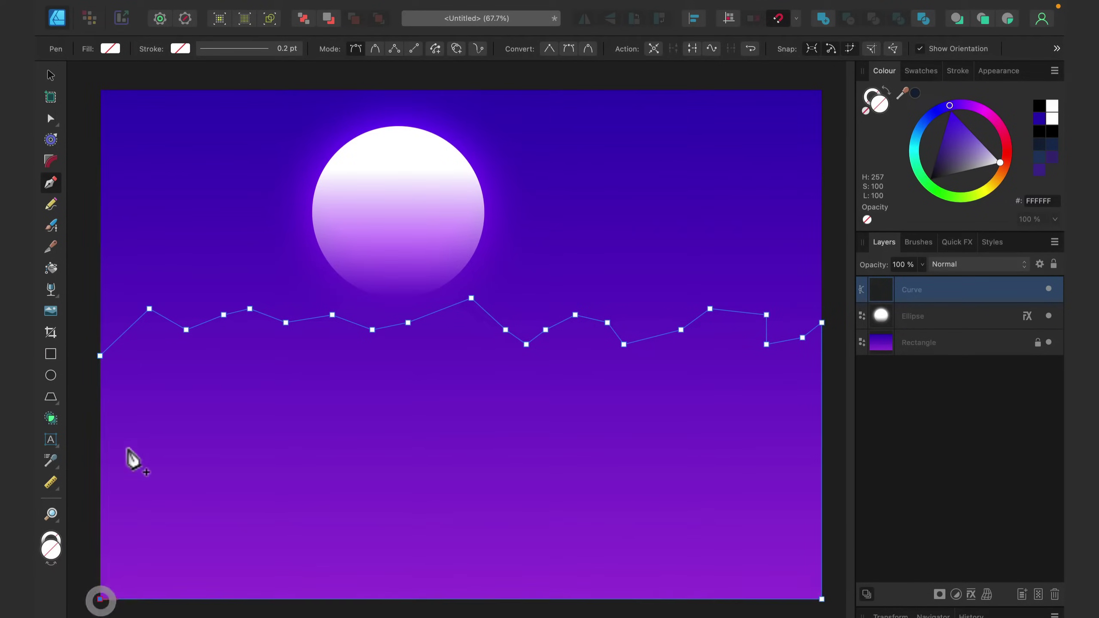
{"action": "left_click", "coordinate": [100, 356]}
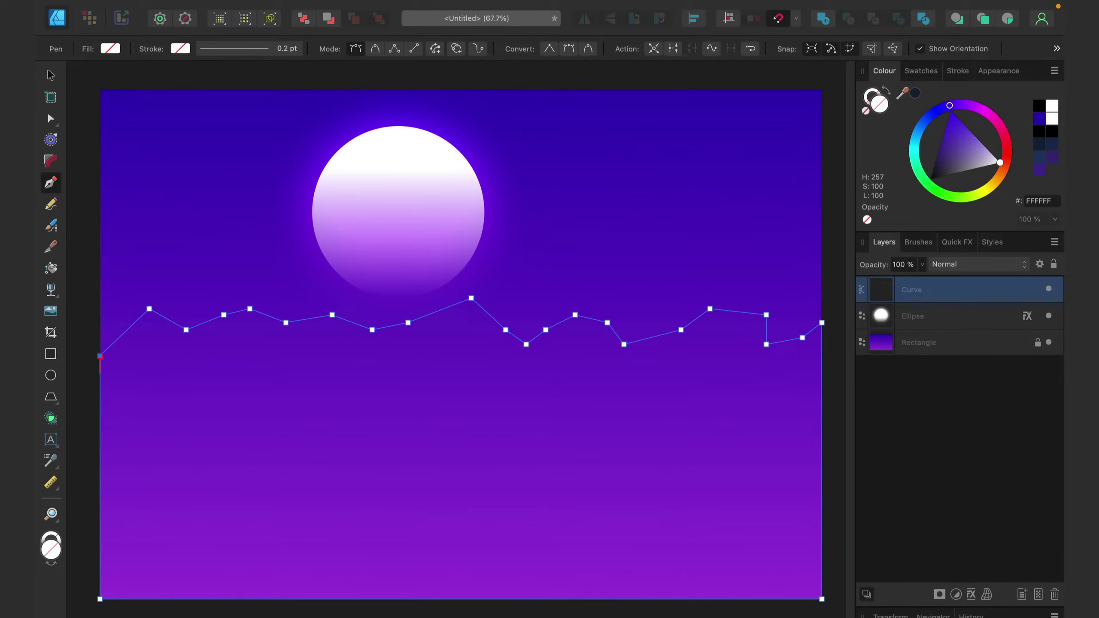
Fill the hills white with Overlay blending at about 15% opacity
{"action": "left_click_drag", "start_coordinate": [987, 156], "coordinate": [1025, 161]}
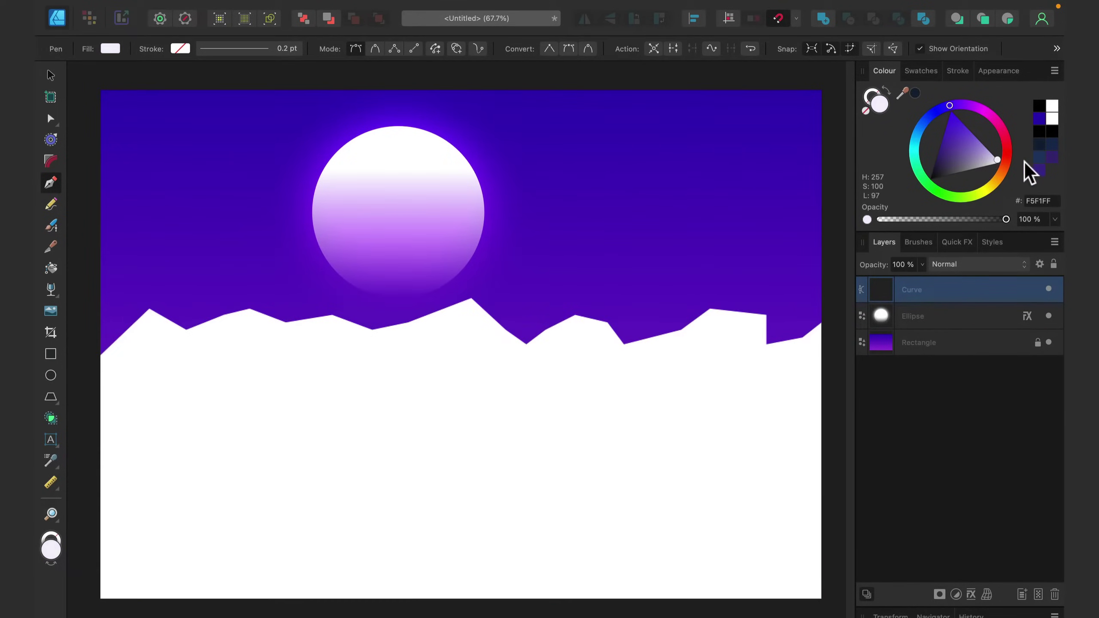
{"action": "left_click", "coordinate": [969, 265]}
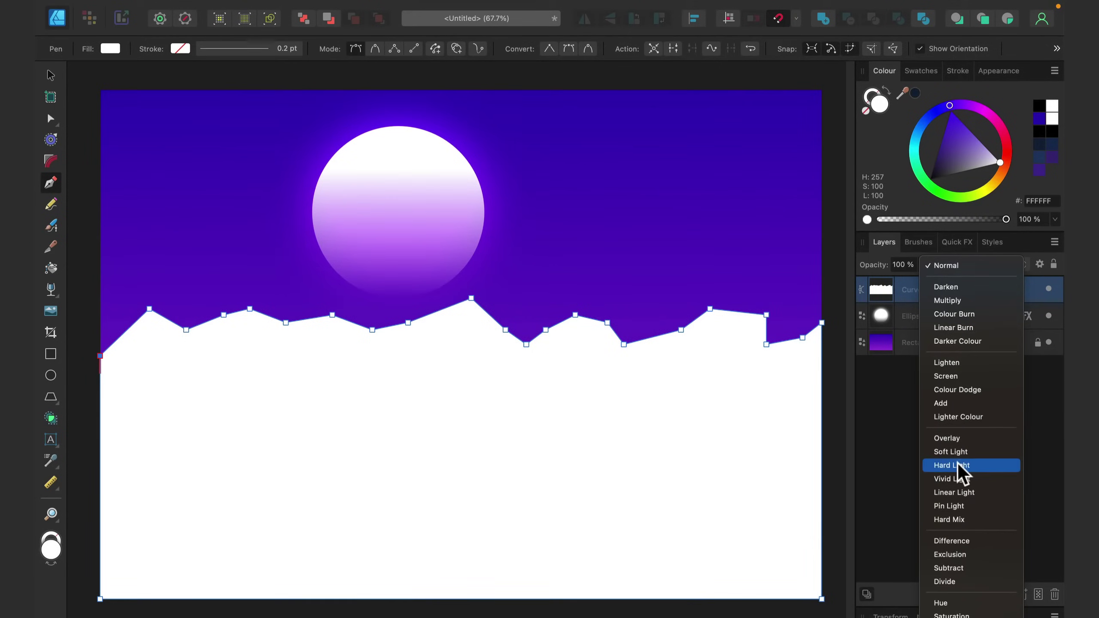
{"action": "left_click", "coordinate": [945, 437]}
{"action": "left_click_drag", "start_coordinate": [916, 269], "coordinate": [821, 277]}
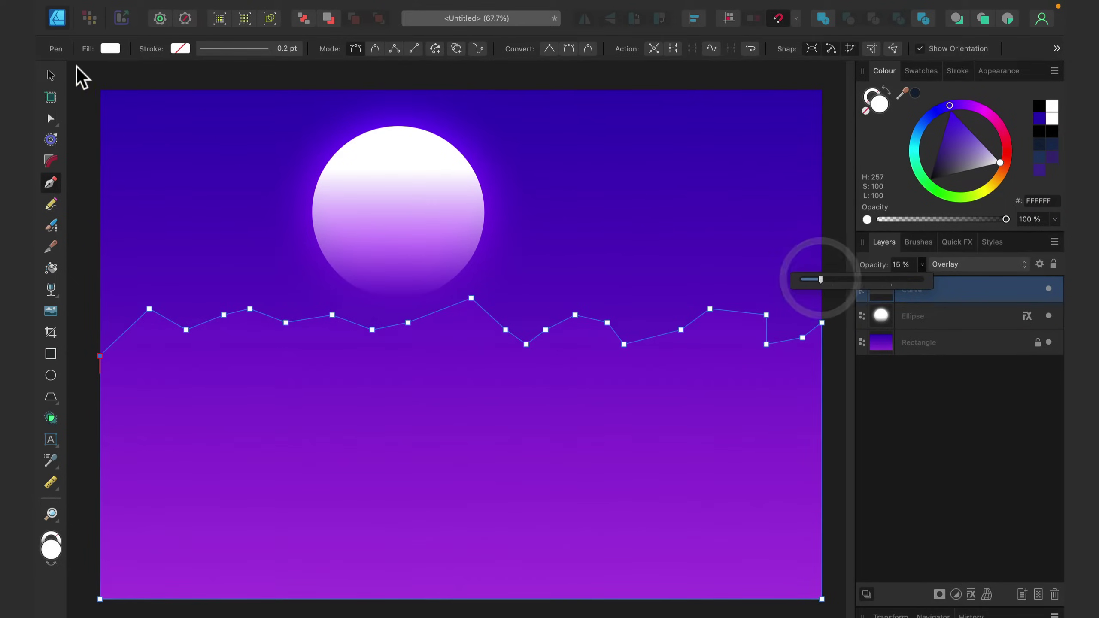
{"action": "left_click", "coordinate": [51, 75]}
{"action": "left_click", "coordinate": [150, 134]}
{"action": "left_click", "coordinate": [737, 410]}
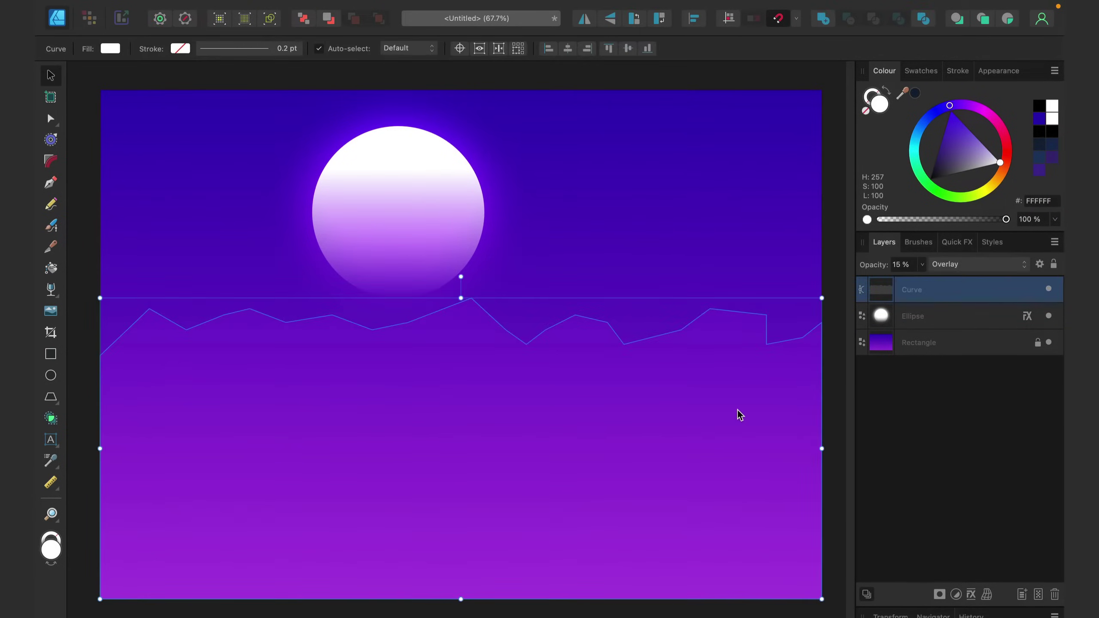
Lower the tallest peak slightly and add and reposition extra points on the right ridge
{"action": "left_click", "coordinate": [50, 118]}
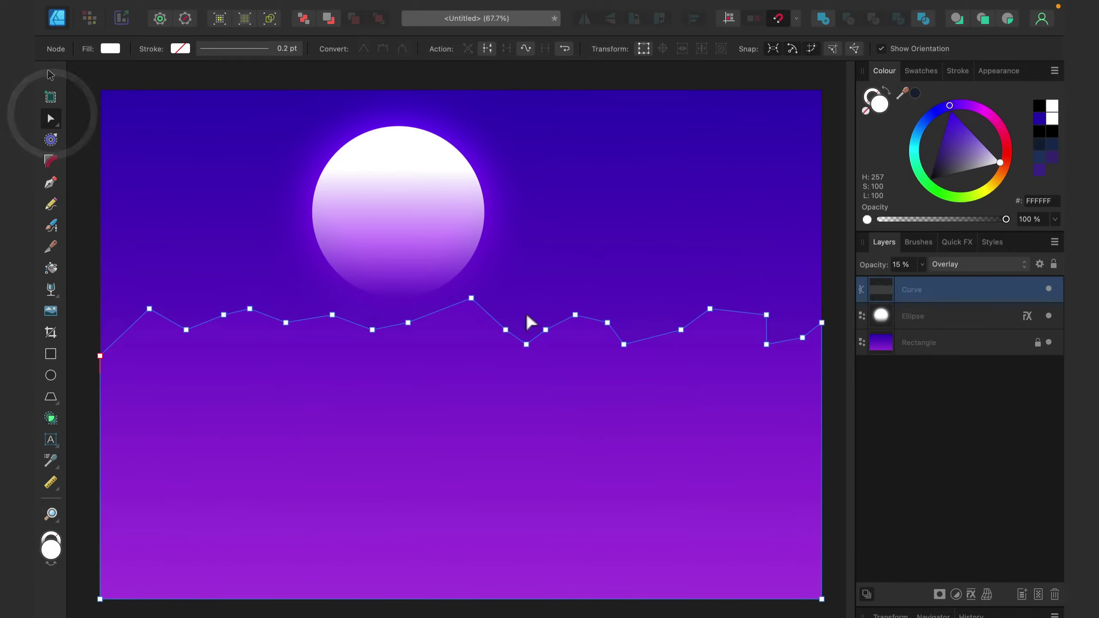
{"action": "left_click_drag", "start_coordinate": [471, 299], "coordinate": [472, 308]}
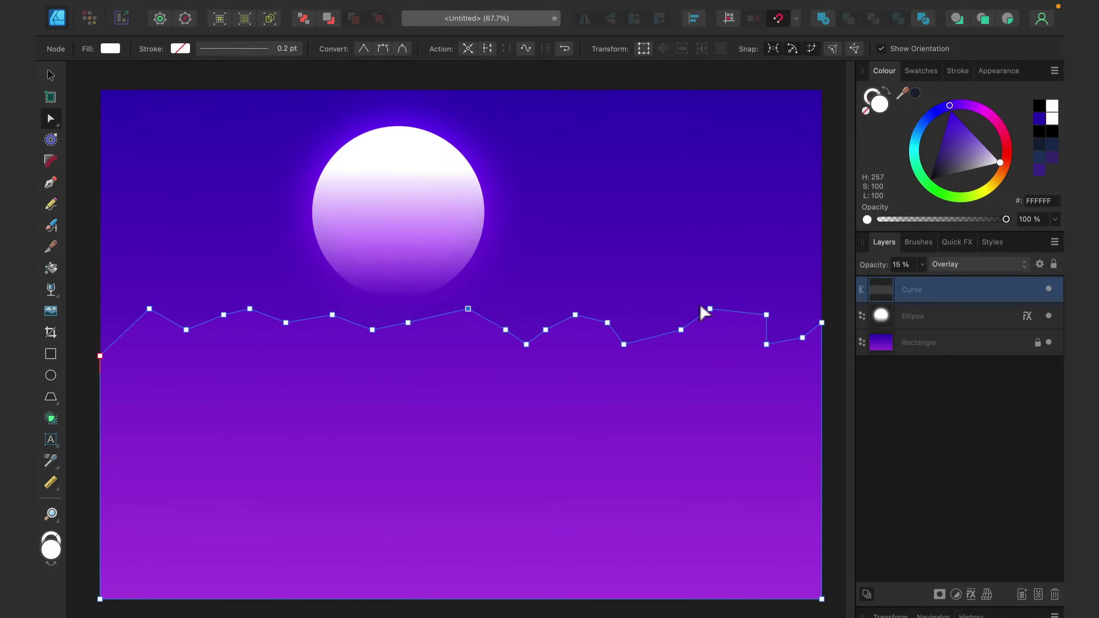
{"action": "left_click_drag", "start_coordinate": [738, 311], "coordinate": [743, 309]}
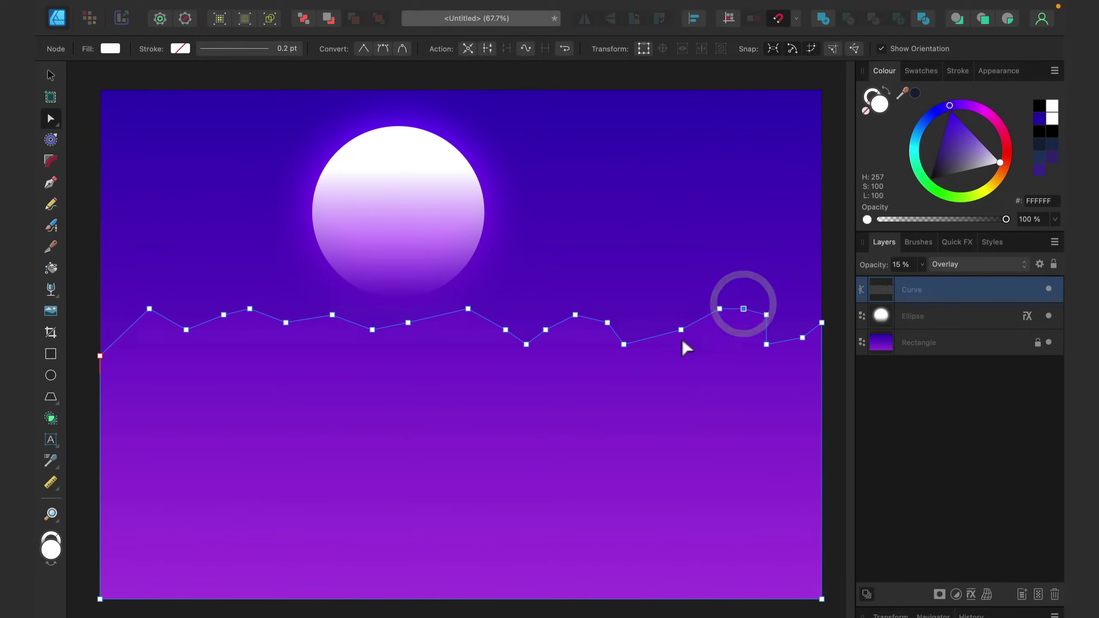
{"action": "left_click", "coordinate": [634, 345]}
{"action": "left_click_drag", "start_coordinate": [653, 337], "coordinate": [654, 330]}
{"action": "left_click", "coordinate": [668, 357]}
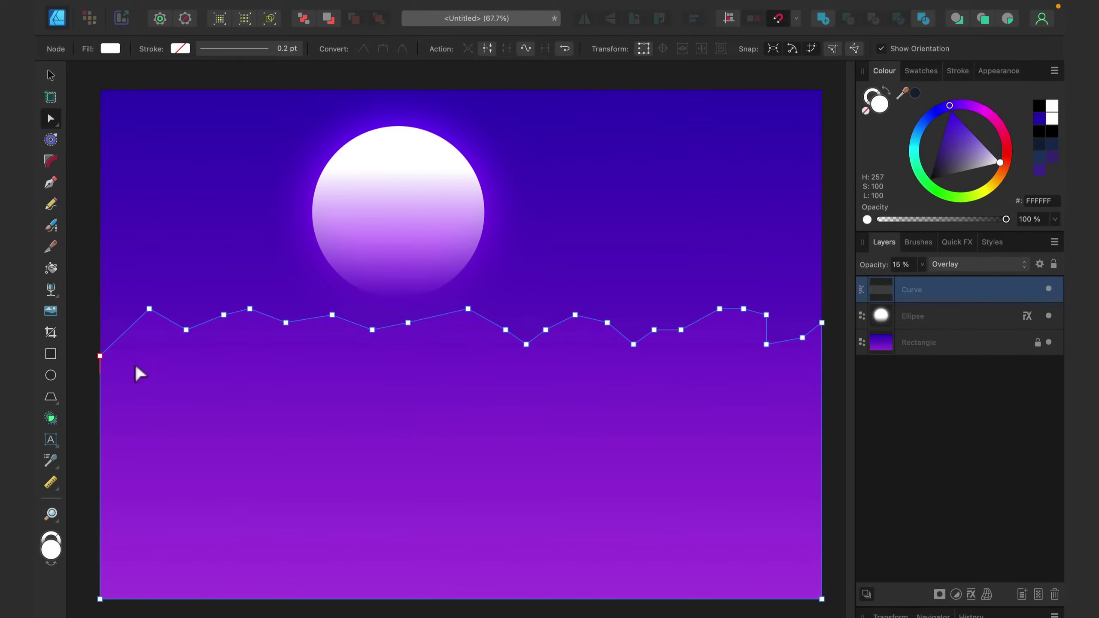
Nudge the right-hand step point of the ridge and select all its nodes
{"action": "left_click", "coordinate": [93, 288]}
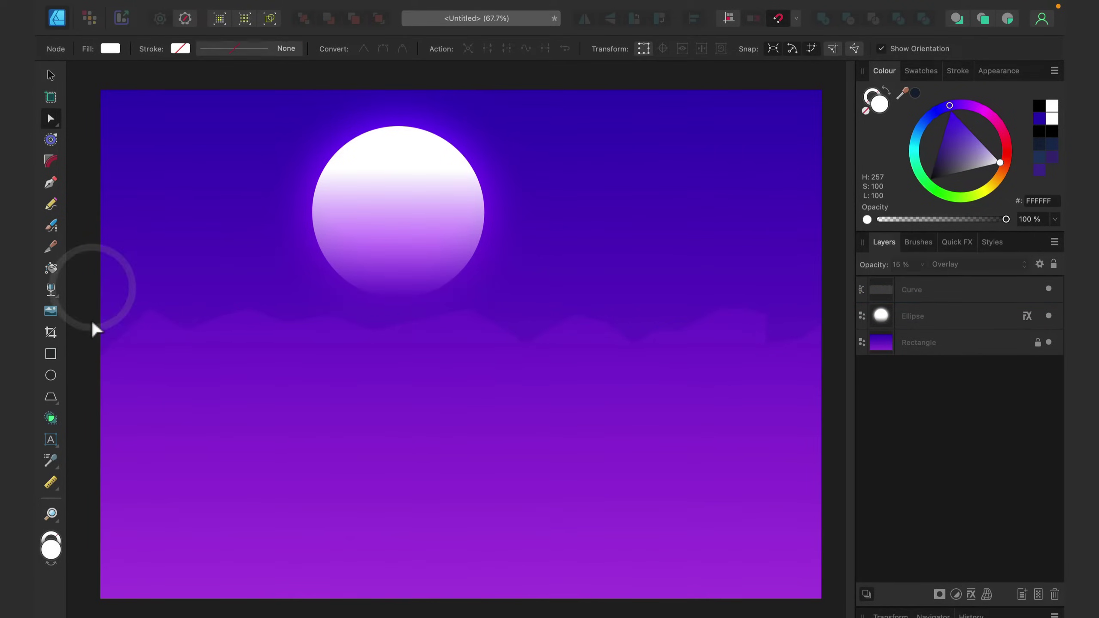
{"action": "left_click", "coordinate": [499, 390]}
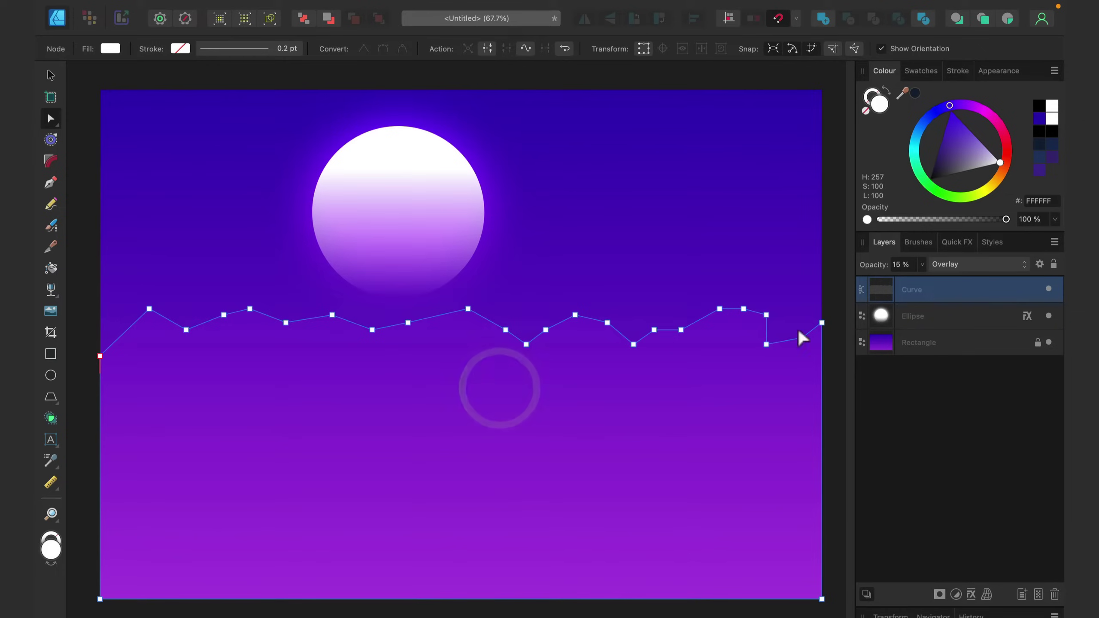
{"action": "left_click", "coordinate": [767, 345]}
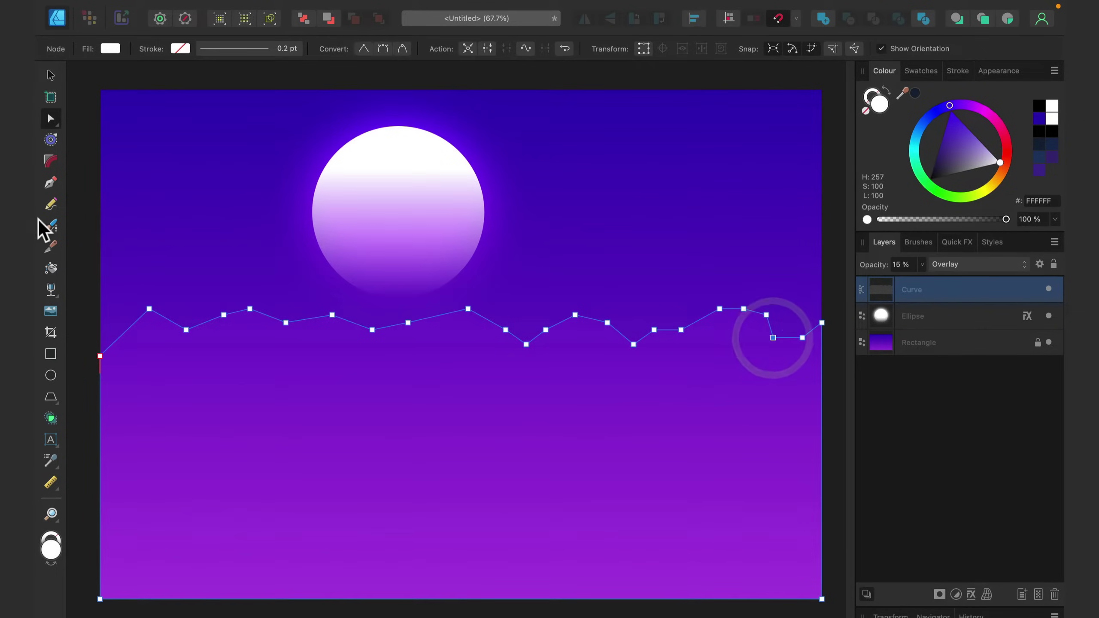
{"action": "left_click", "coordinate": [77, 231]}
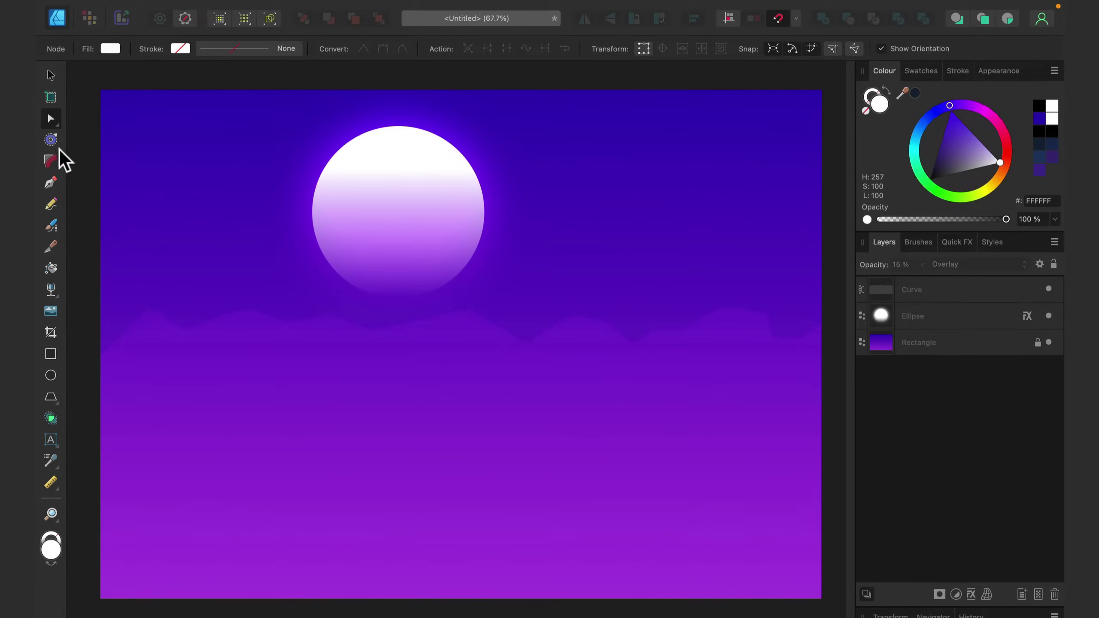
{"action": "left_click", "coordinate": [196, 389]}
{"action": "left_click_drag", "start_coordinate": [90, 286], "coordinate": [837, 372]}
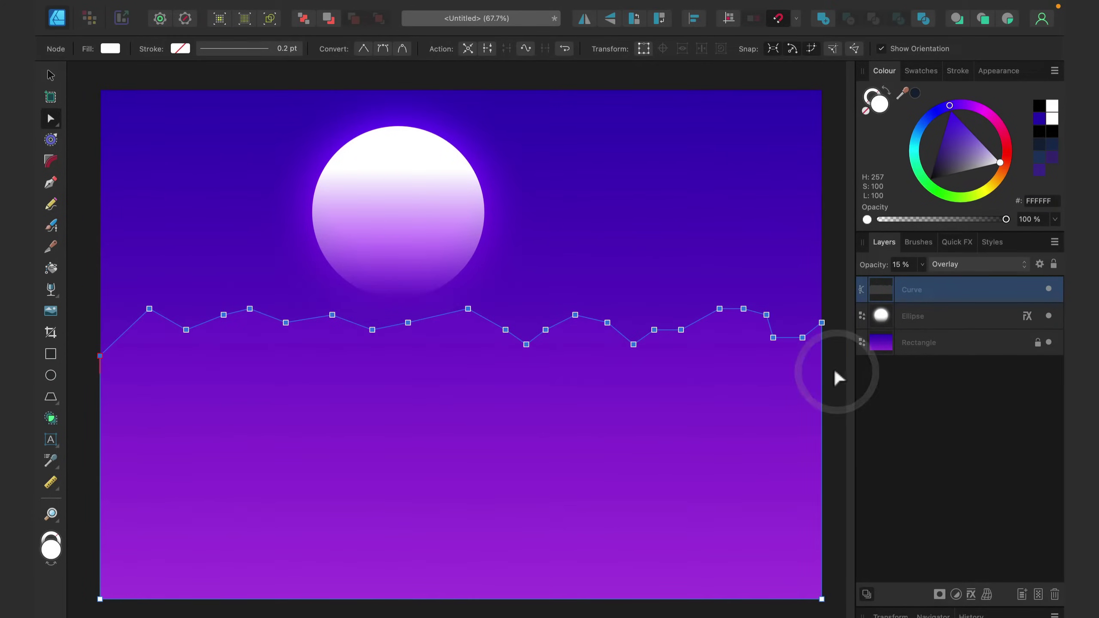
Round all the ridge corners with a radius of about 9 mm
{"action": "left_click", "coordinate": [51, 164]}
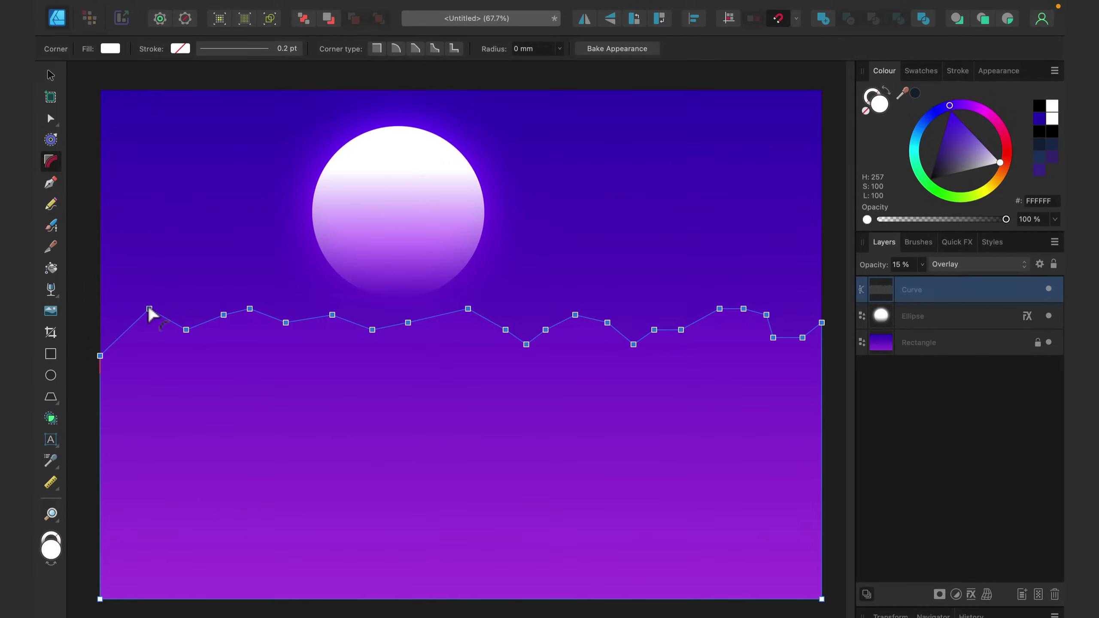
{"action": "left_click_drag", "start_coordinate": [149, 316], "coordinate": [152, 341]}
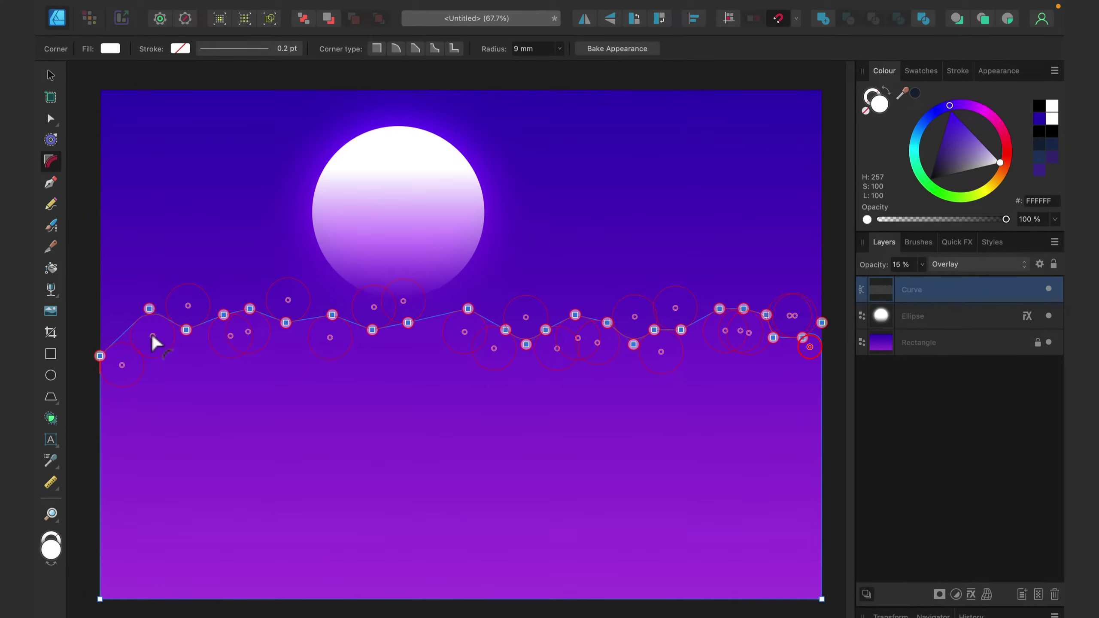
{"action": "left_click", "coordinate": [51, 76]}
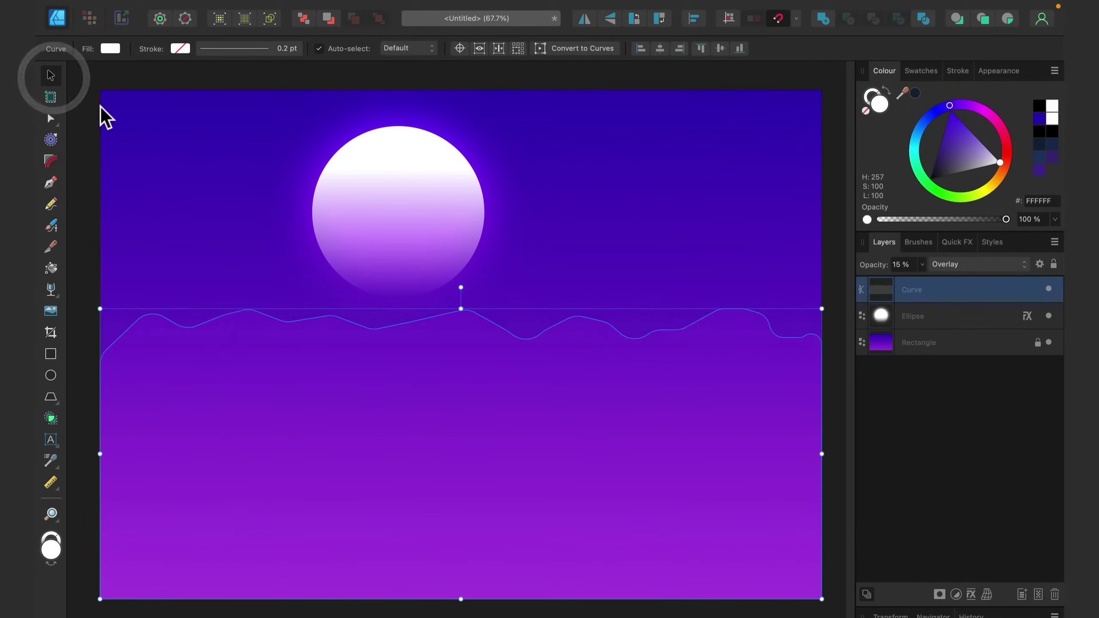
{"action": "left_click", "coordinate": [105, 106]}
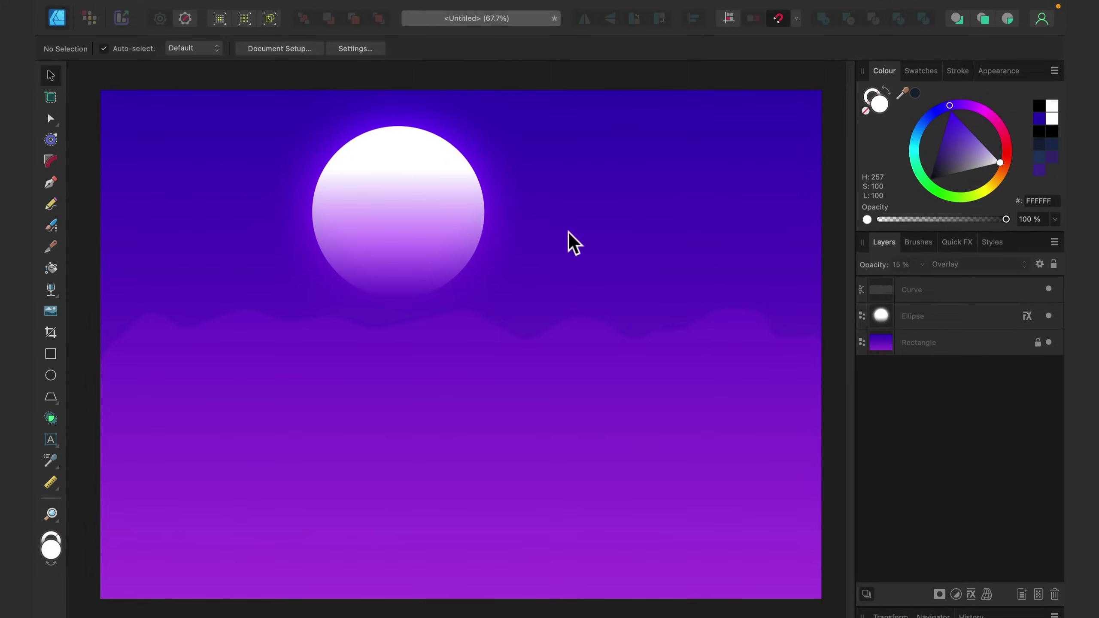
Lower the hills a little and centre the moon horizontally near the top of the sky
{"action": "left_click", "coordinate": [400, 216]}
{"action": "left_click_drag", "start_coordinate": [399, 216], "coordinate": [356, 198]}
{"action": "left_click", "coordinate": [451, 388]}
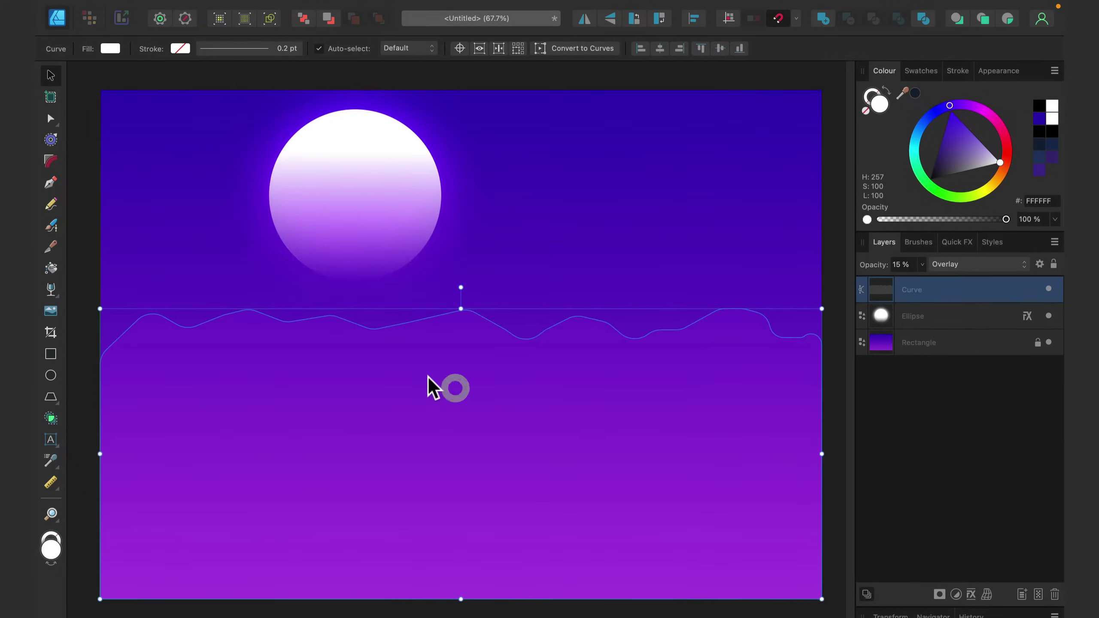
{"action": "left_click_drag", "start_coordinate": [461, 309], "coordinate": [461, 328]}
{"action": "left_click", "coordinate": [384, 214]}
{"action": "left_click_drag", "start_coordinate": [383, 213], "coordinate": [476, 221]}
{"action": "left_click", "coordinate": [630, 255]}
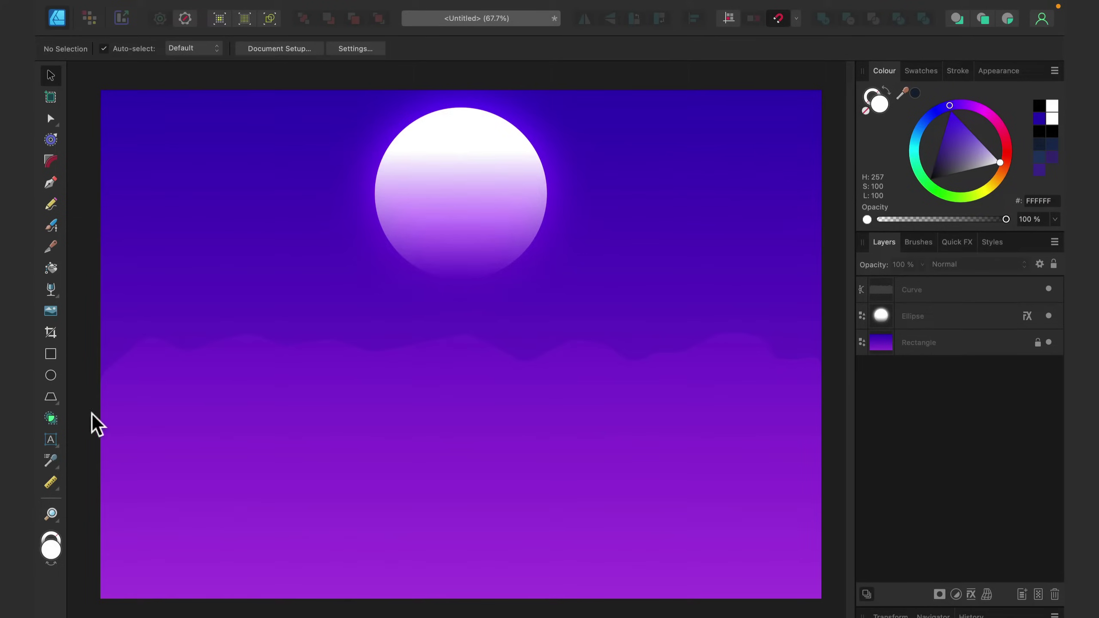
{"action": "left_click", "coordinate": [57, 401]}
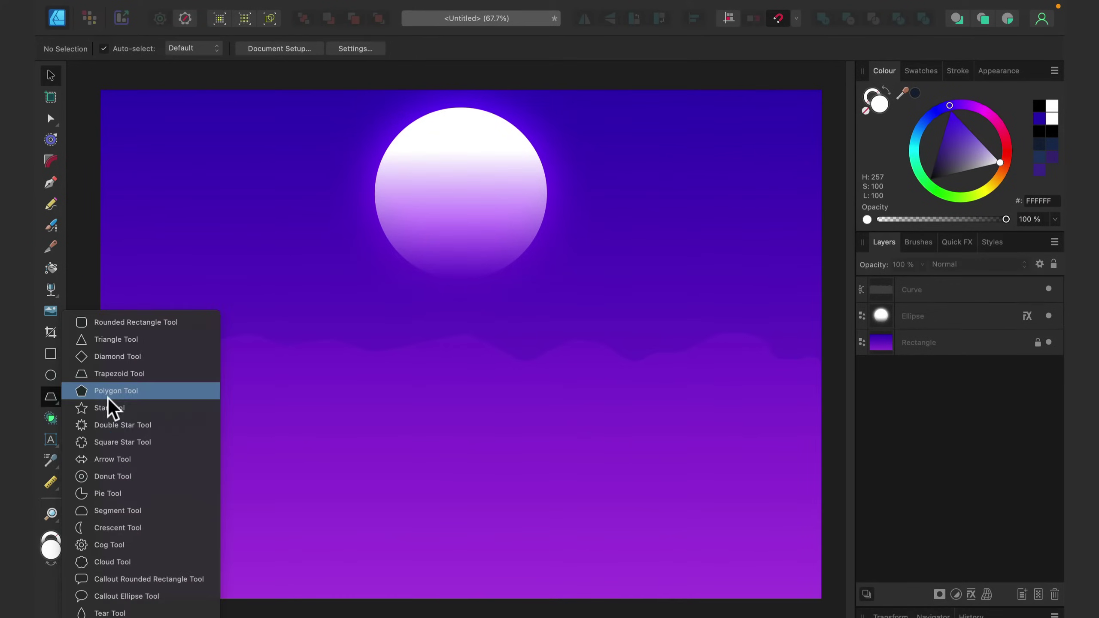
Draw a star in the upper-left sky and set it to 4 points
{"action": "left_click", "coordinate": [125, 412]}
{"action": "left_click_drag", "start_coordinate": [199, 154], "coordinate": [307, 257]}
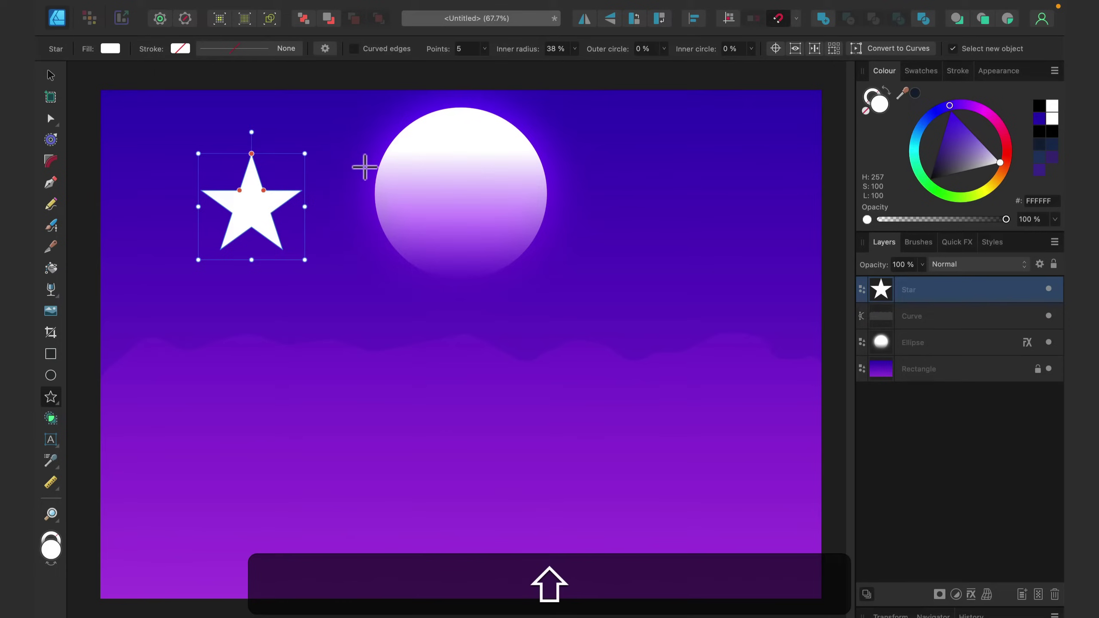
{"action": "left_click", "coordinate": [458, 48]}
{"action": "type", "text": "4"}
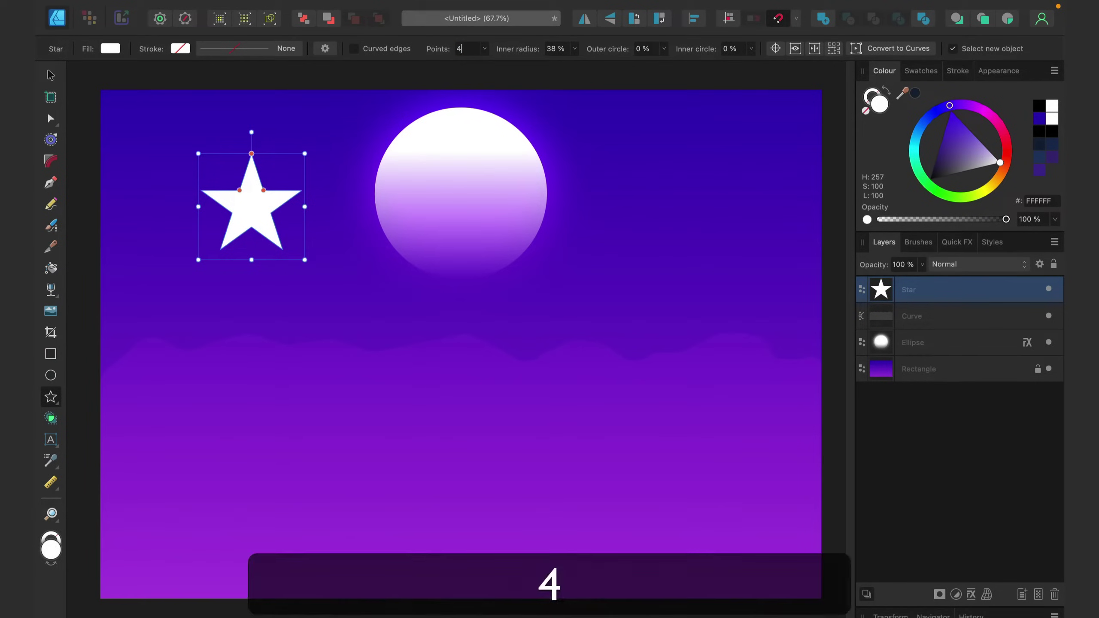
{"action": "key", "text": "Return"}
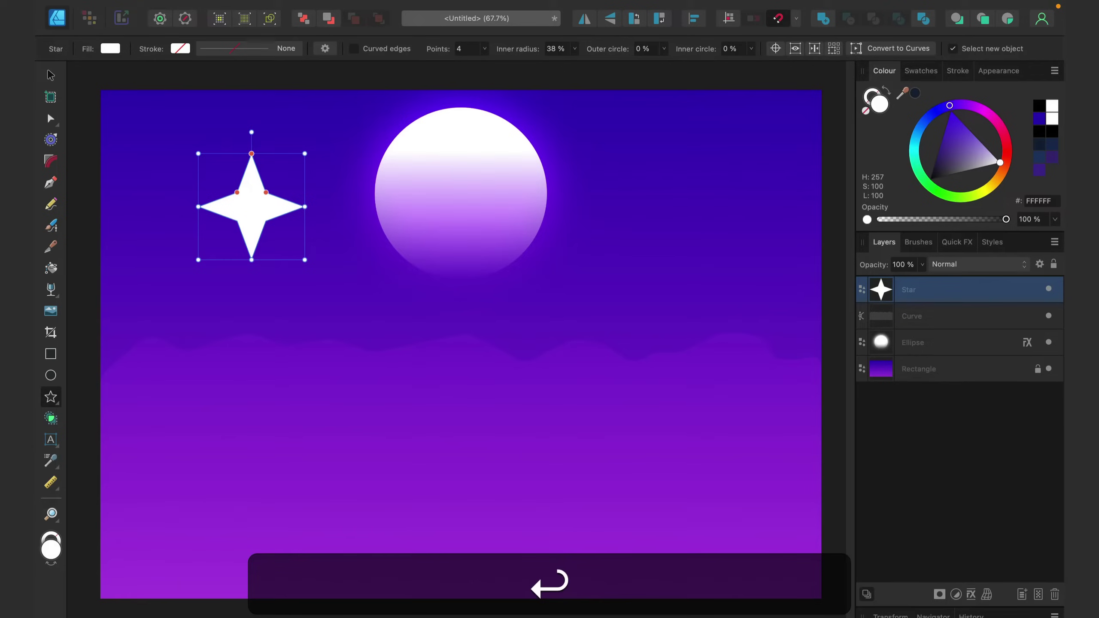
Shrink the star to a 10.2 mm sparkle and zoom to 100% on the star and moon
{"action": "left_click", "coordinate": [50, 75]}
{"action": "left_click_drag", "start_coordinate": [265, 236], "coordinate": [294, 230]}
{"action": "key", "text": "super"}
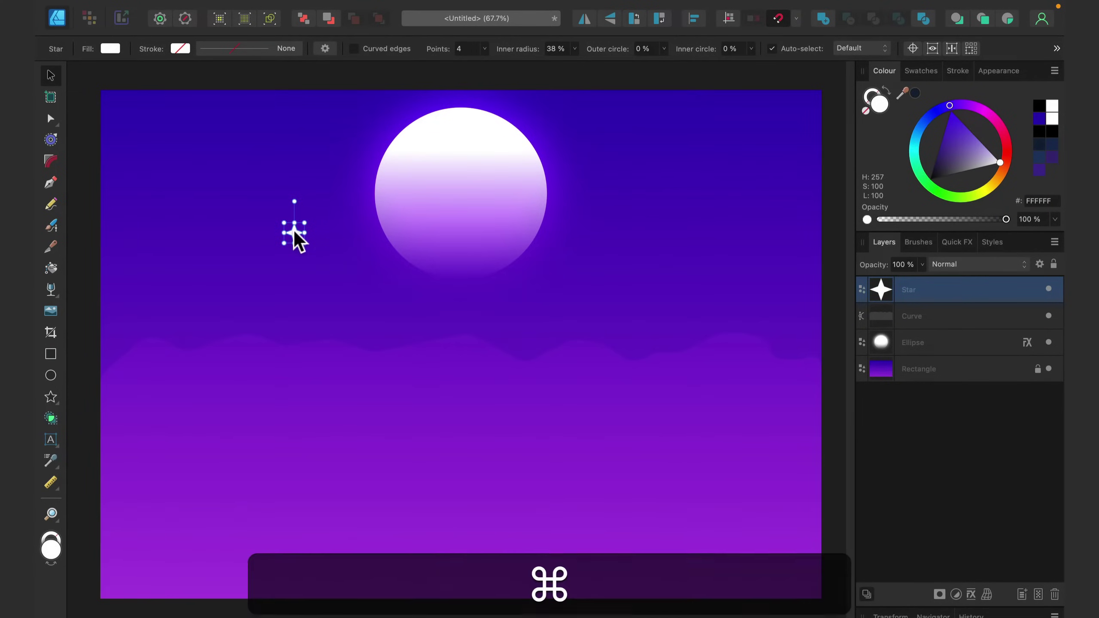
{"action": "key", "text": "super+equal"}
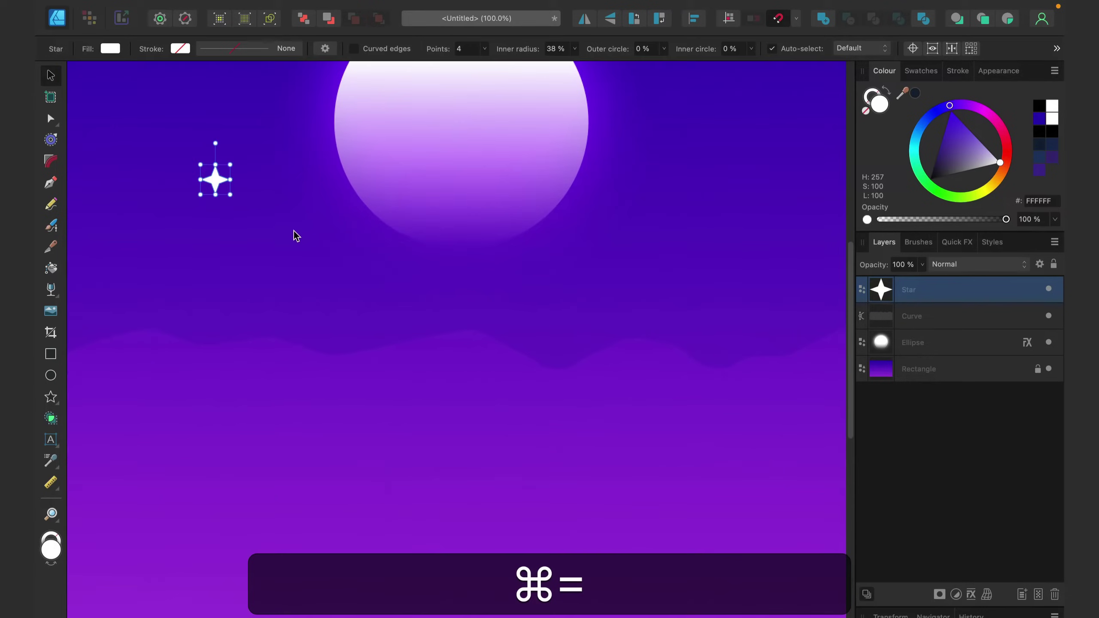
{"action": "key", "text": "space"}
{"action": "left_click_drag", "start_coordinate": [259, 174], "coordinate": [462, 311]}
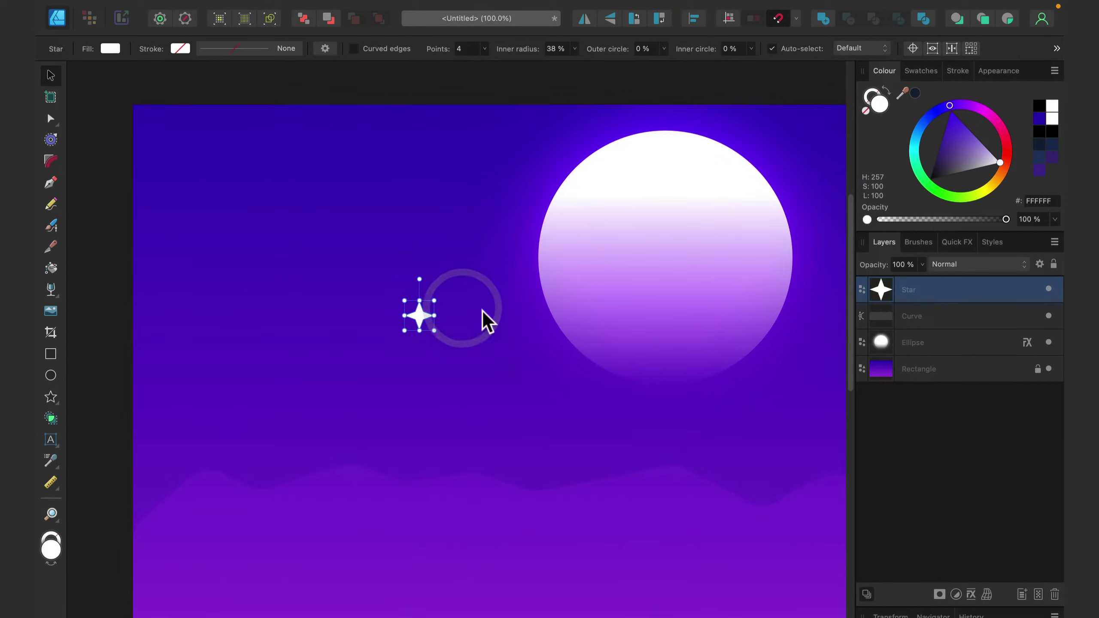
Give the star a 100 px Overlay Outer Glow and drag a duplicate elsewhere in the sky
{"action": "left_click", "coordinate": [972, 593]}
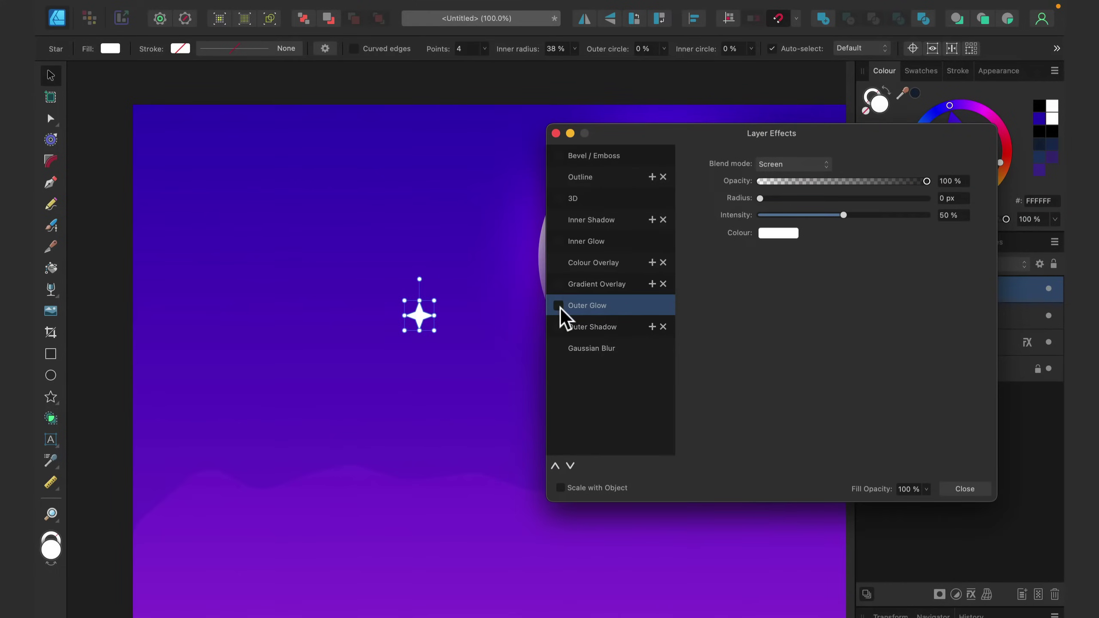
{"action": "left_click_drag", "start_coordinate": [798, 200], "coordinate": [989, 211]}
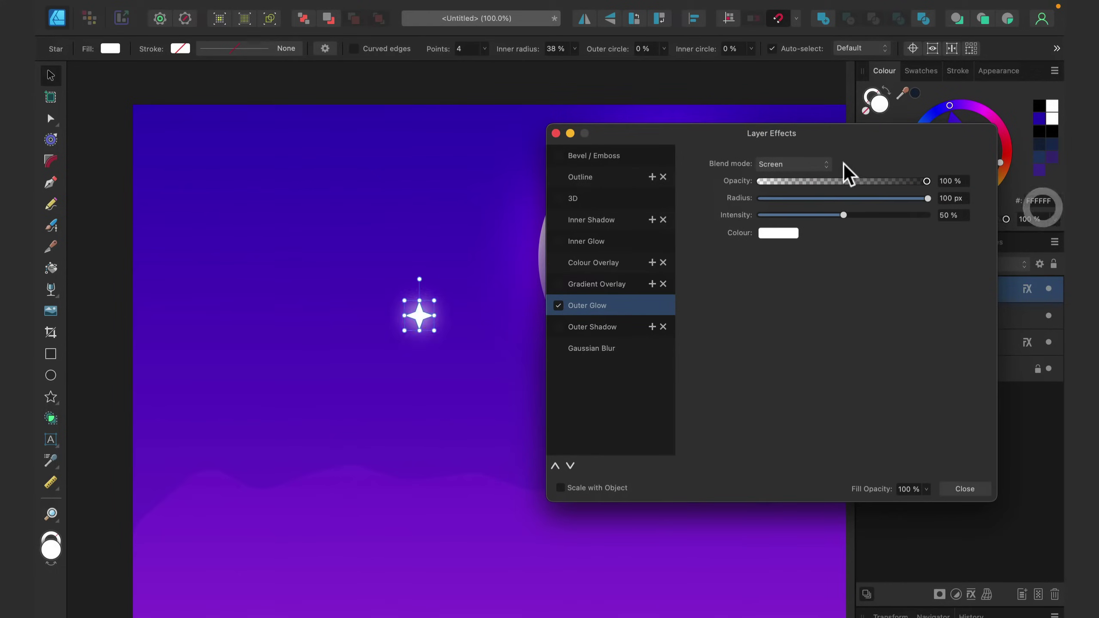
{"action": "left_click", "coordinate": [824, 164]}
{"action": "left_click", "coordinate": [804, 226]}
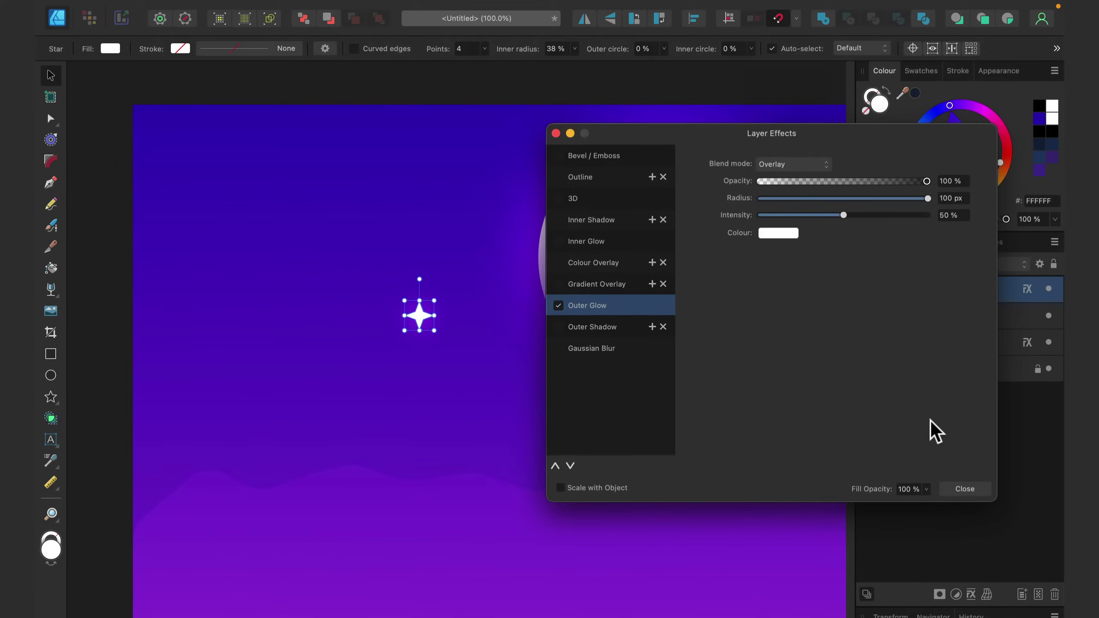
{"action": "left_click", "coordinate": [965, 488]}
{"action": "left_click_drag", "start_coordinate": [476, 179], "coordinate": [770, 403]}
Drop two more star copies in the sky and set the selected one to 50% opacity
{"action": "scroll", "coordinate": [770, 402], "scroll_direction": "right", "scroll_amount": 10}
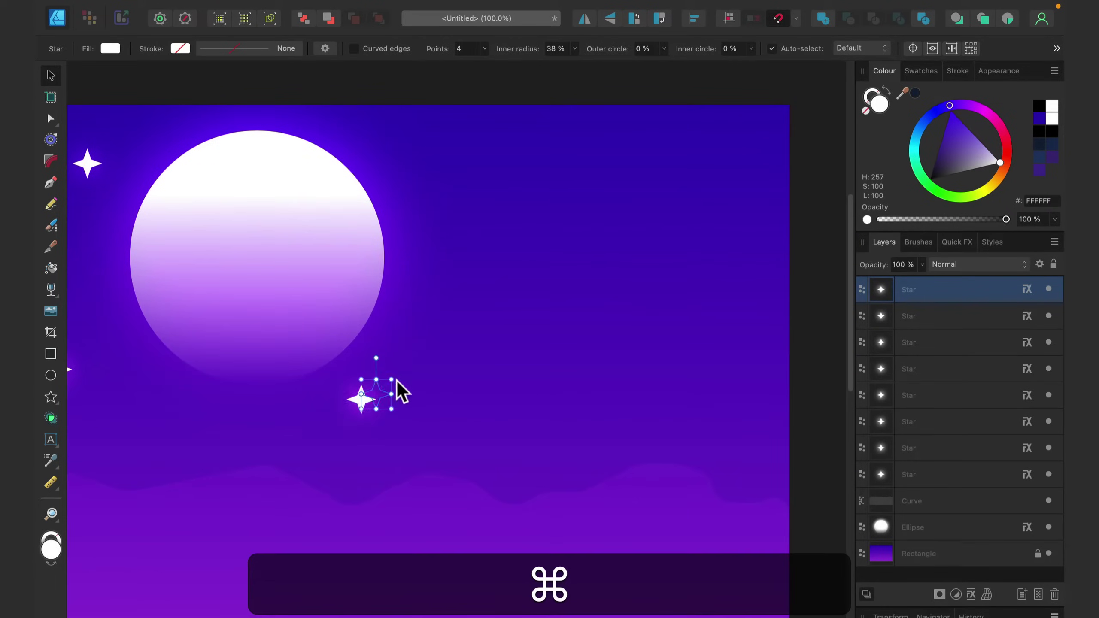
{"action": "left_click_drag", "start_coordinate": [521, 310], "coordinate": [457, 171]}
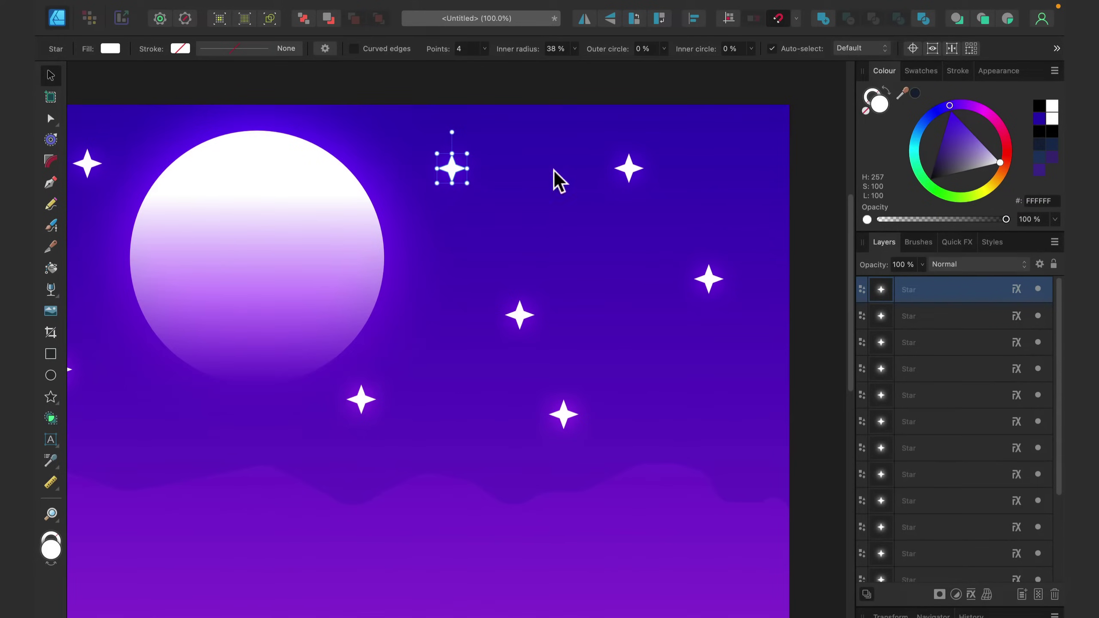
{"action": "left_click", "coordinate": [898, 265]}
{"action": "type", "text": "50"}
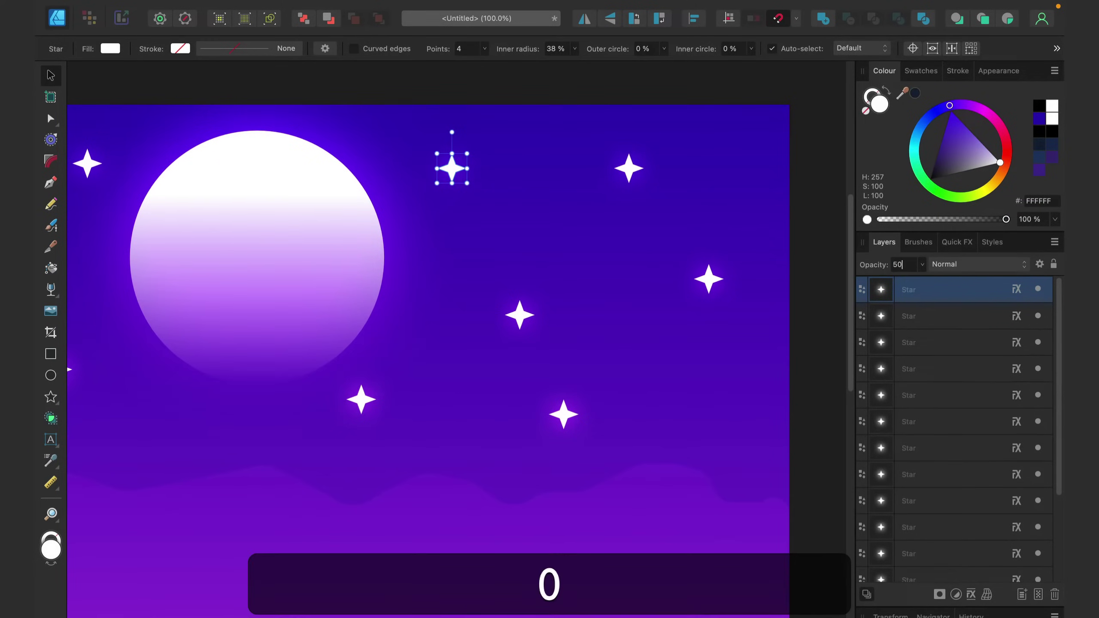
{"action": "key", "text": "Return"}
Fade two more stars to 50% opacity
{"action": "left_click", "coordinate": [694, 277]}
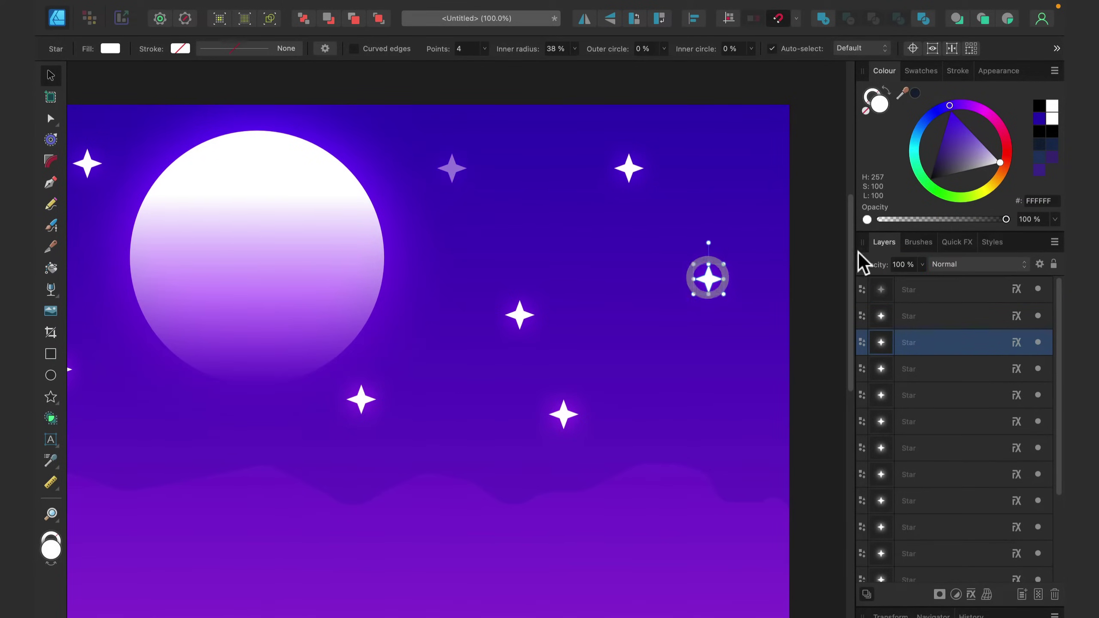
{"action": "left_click", "coordinate": [902, 265]}
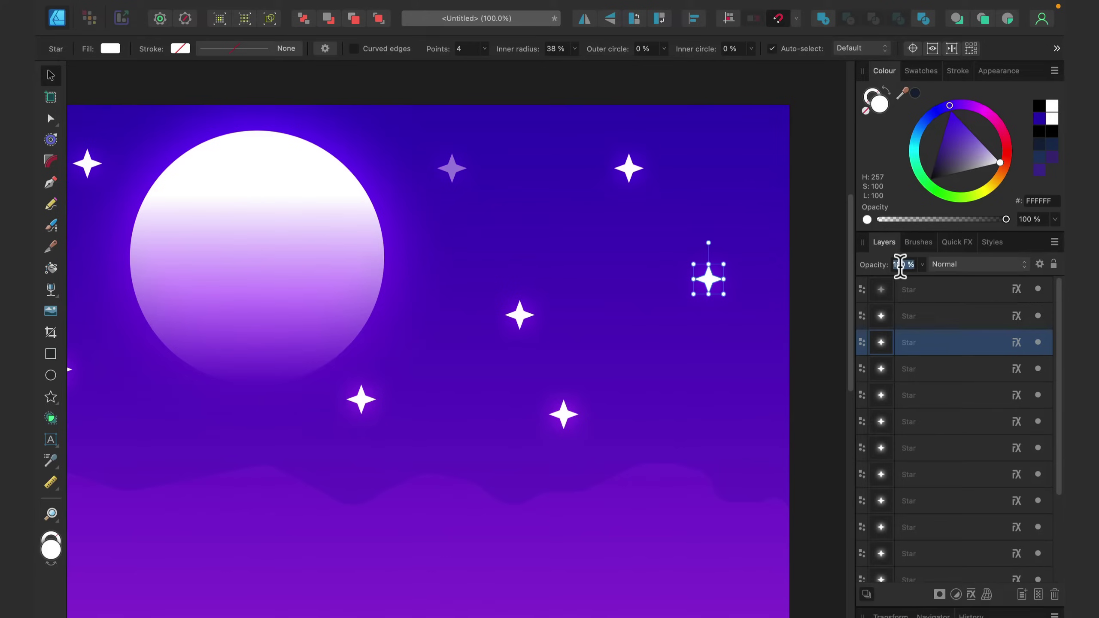
{"action": "type", "text": "50"}
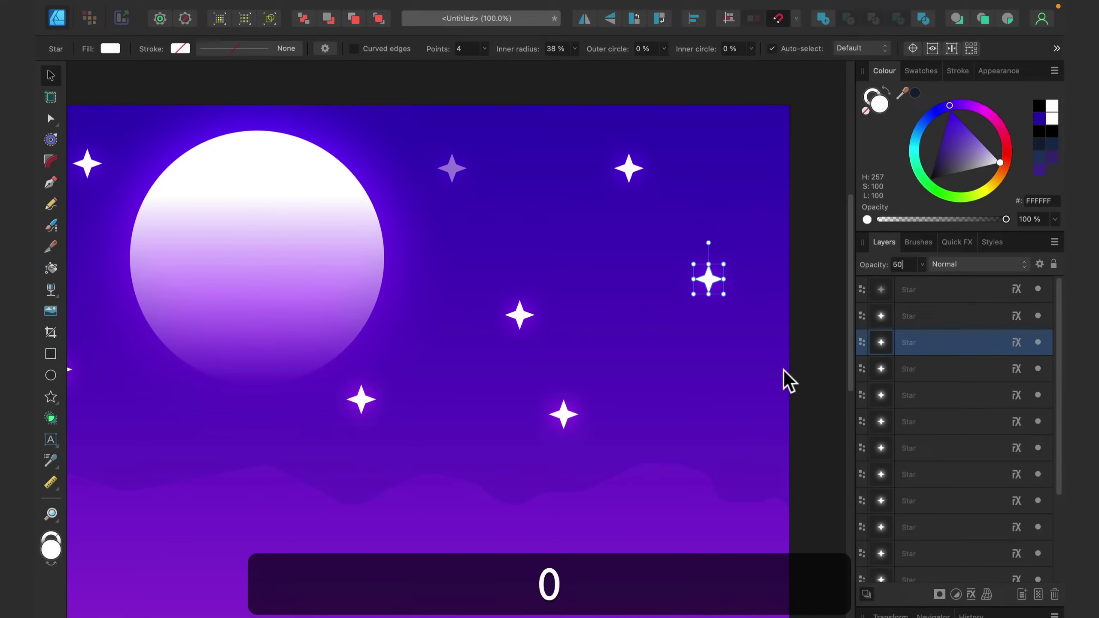
{"action": "left_click", "coordinate": [729, 396]}
{"action": "key", "text": "space"}
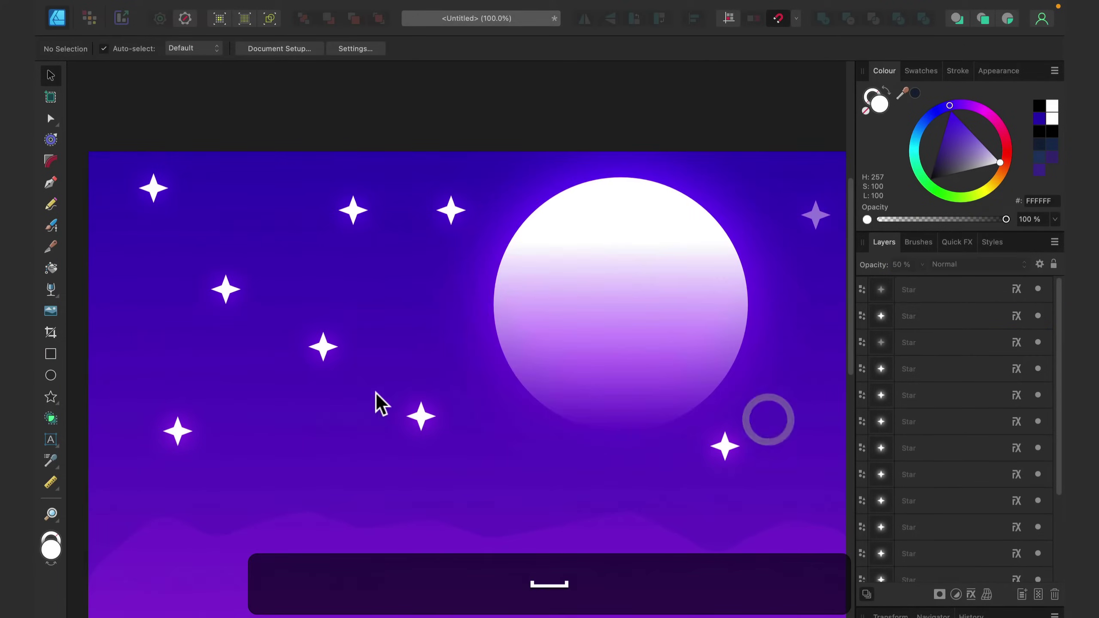
{"action": "left_click", "coordinate": [419, 418]}
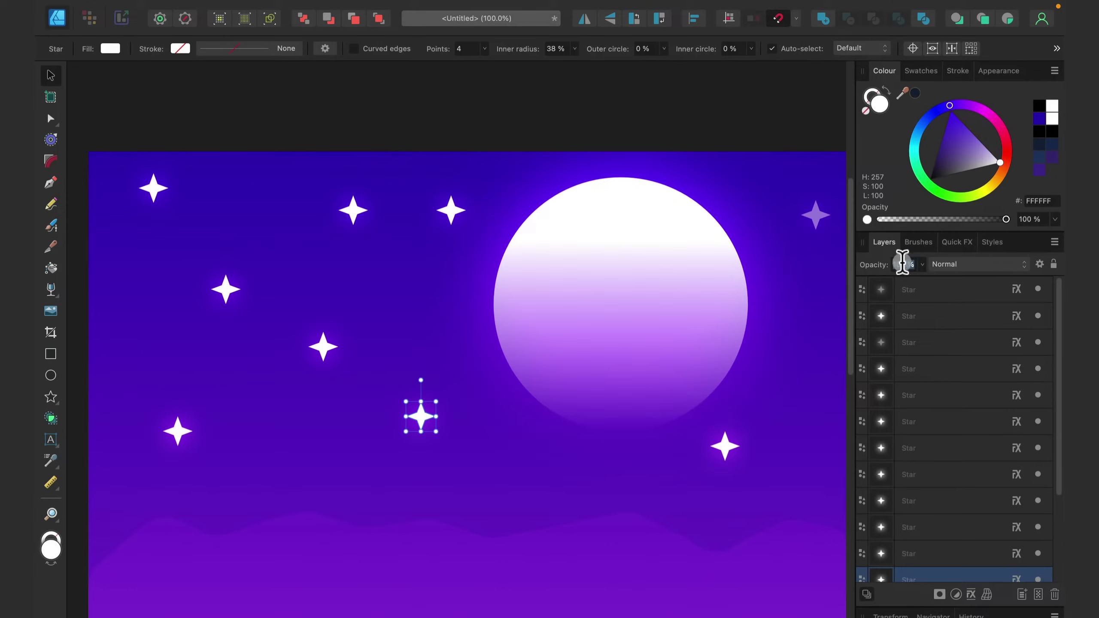
{"action": "type", "text": "50"}
{"action": "key", "text": "Return"}
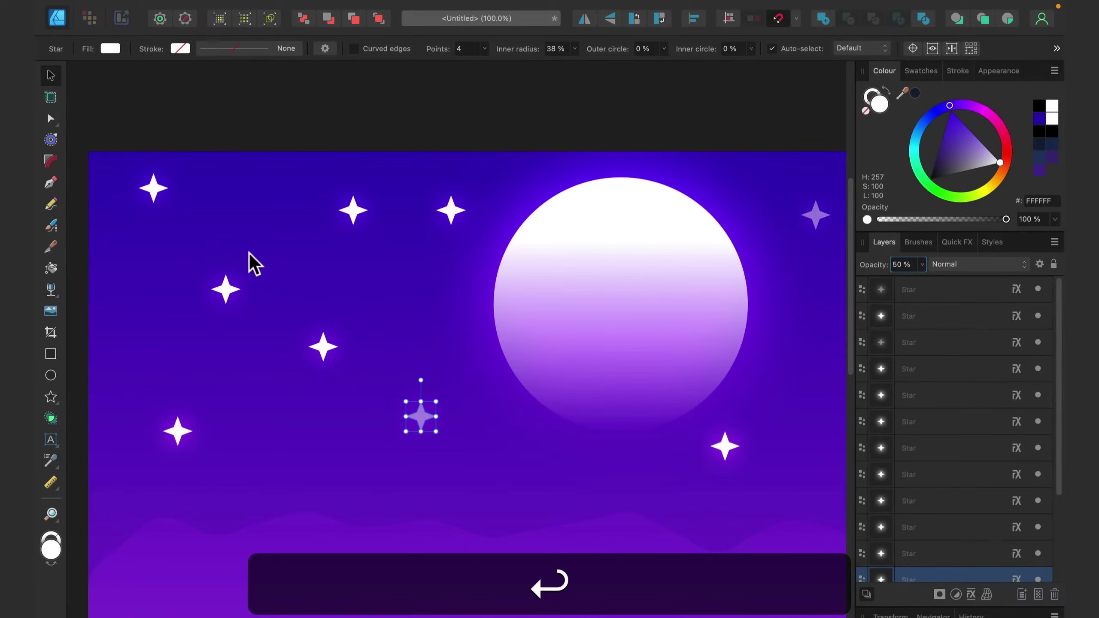
Fade the left star to half opacity and duplicate a star into a new spot
{"action": "left_click", "coordinate": [229, 279]}
{"action": "left_click", "coordinate": [903, 264]}
{"action": "type", "text": "50"}
{"action": "key", "text": "Return"}
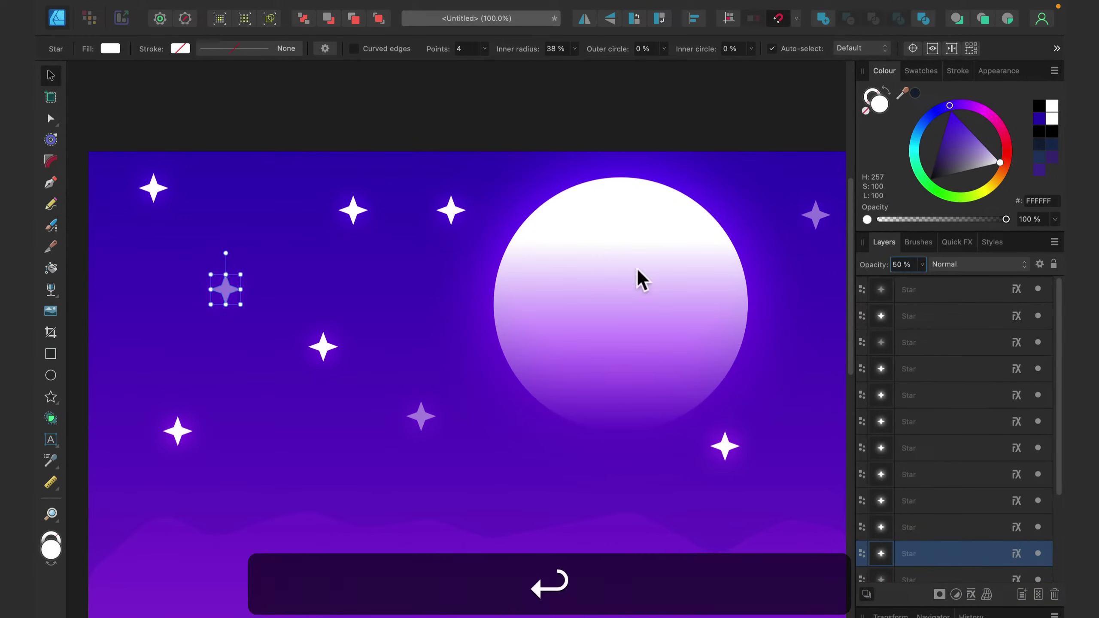
{"action": "left_click", "coordinate": [336, 229]}
{"action": "left_click_drag", "start_coordinate": [620, 352], "coordinate": [333, 291]}
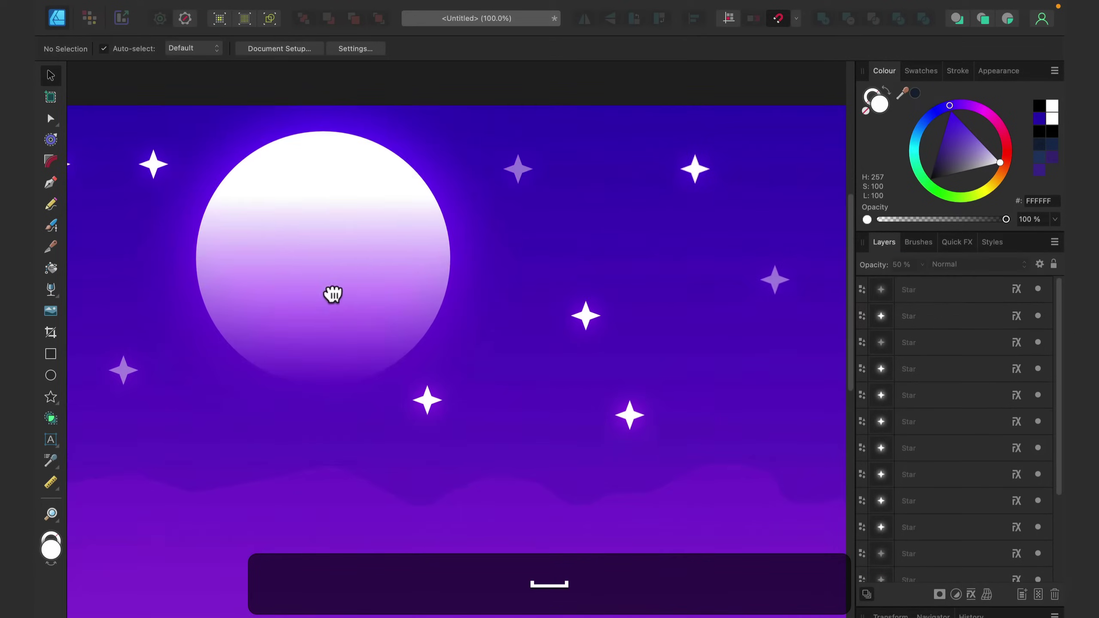
{"action": "left_click_drag", "start_coordinate": [426, 399], "coordinate": [616, 237]}
Duplicate tiny and faint stars across the middle of the sky and nudge them into place
{"action": "left_click_drag", "start_coordinate": [616, 237], "coordinate": [437, 115]}
{"action": "left_click_drag", "start_coordinate": [437, 116], "coordinate": [775, 177]}
{"action": "key", "text": "space"}
{"action": "left_click_drag", "start_coordinate": [718, 342], "coordinate": [509, 330]}
{"action": "left_click_drag", "start_coordinate": [570, 182], "coordinate": [628, 441]}
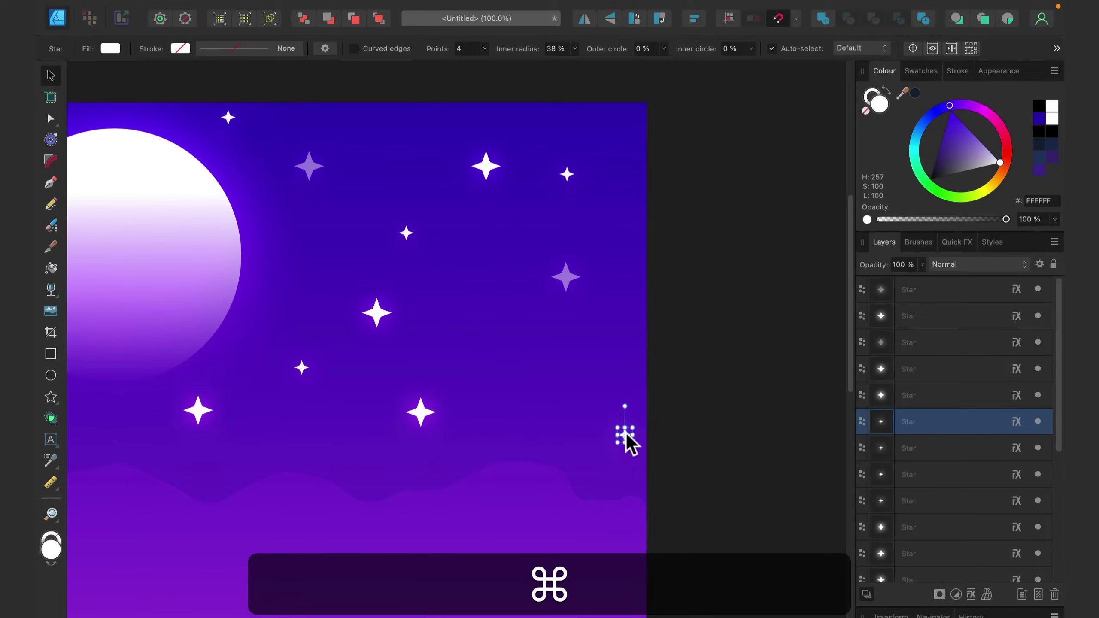
{"action": "left_click", "coordinate": [567, 279]}
{"action": "left_click_drag", "start_coordinate": [566, 277], "coordinate": [608, 350]}
{"action": "left_click_drag", "start_coordinate": [406, 234], "coordinate": [543, 376]}
{"action": "left_click_drag", "start_coordinate": [381, 313], "coordinate": [445, 303]}
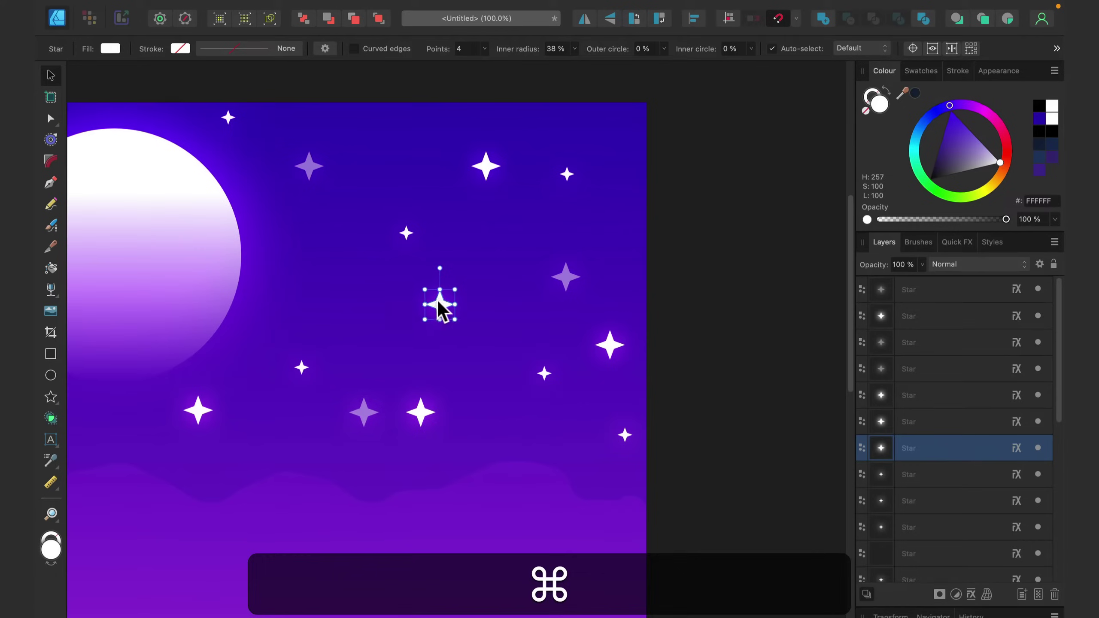
{"action": "left_click_drag", "start_coordinate": [422, 413], "coordinate": [449, 367]}
{"action": "left_click_drag", "start_coordinate": [406, 234], "coordinate": [289, 298]}
{"action": "left_click_drag", "start_coordinate": [313, 186], "coordinate": [317, 205]}
{"action": "left_click_drag", "start_coordinate": [227, 115], "coordinate": [251, 122]}
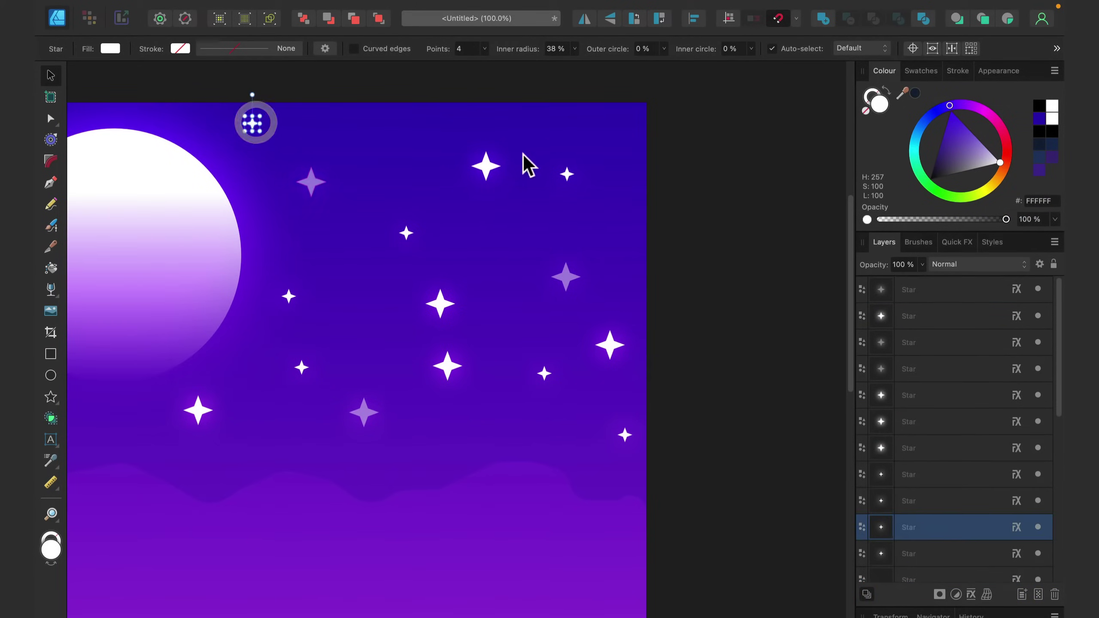
Copy the bright star to the upper left and a tiny star to the top right, then adjust positions
{"action": "left_click", "coordinate": [486, 166]}
{"action": "left_click_drag", "start_coordinate": [407, 234], "coordinate": [635, 126]}
{"action": "left_click_drag", "start_coordinate": [487, 167], "coordinate": [365, 133]}
{"action": "left_click_drag", "start_coordinate": [449, 372], "coordinate": [472, 405]}
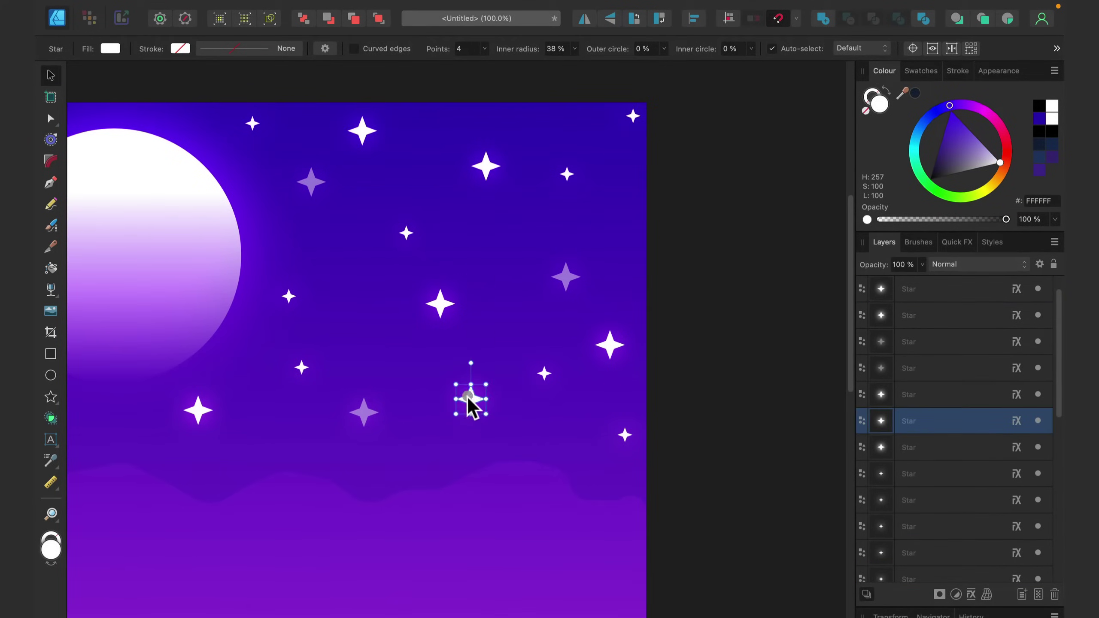
{"action": "left_click", "coordinate": [519, 328]}
{"action": "left_click_drag", "start_coordinate": [449, 304], "coordinate": [480, 303]}
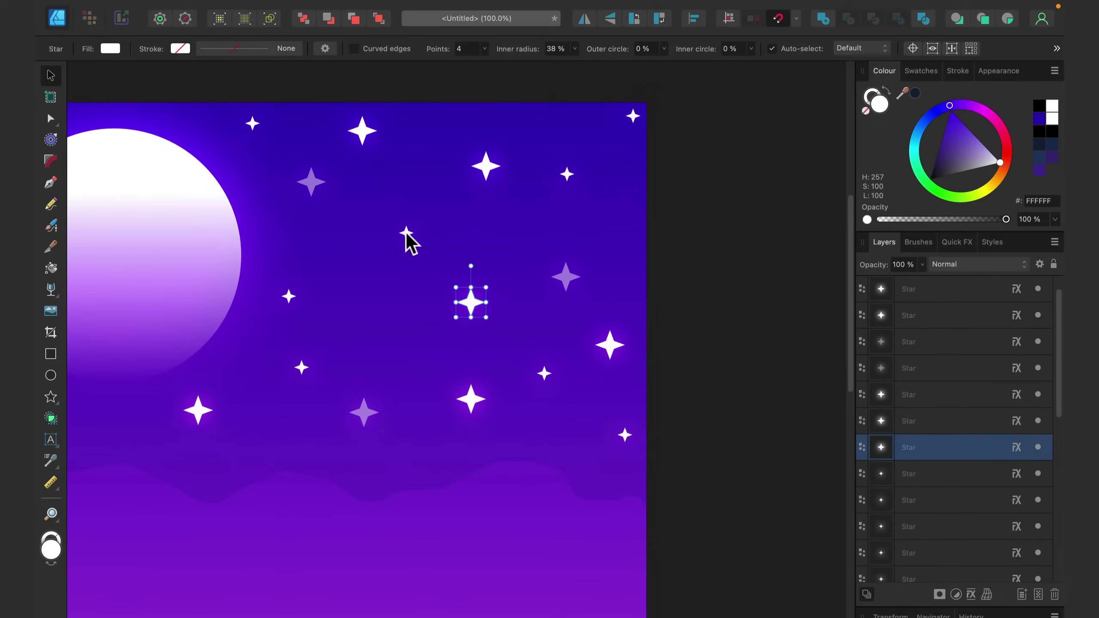
{"action": "left_click_drag", "start_coordinate": [406, 234], "coordinate": [384, 271]}
{"action": "left_click", "coordinate": [384, 356]}
{"action": "key", "text": "space"}
{"action": "left_click_drag", "start_coordinate": [333, 380], "coordinate": [540, 373]}
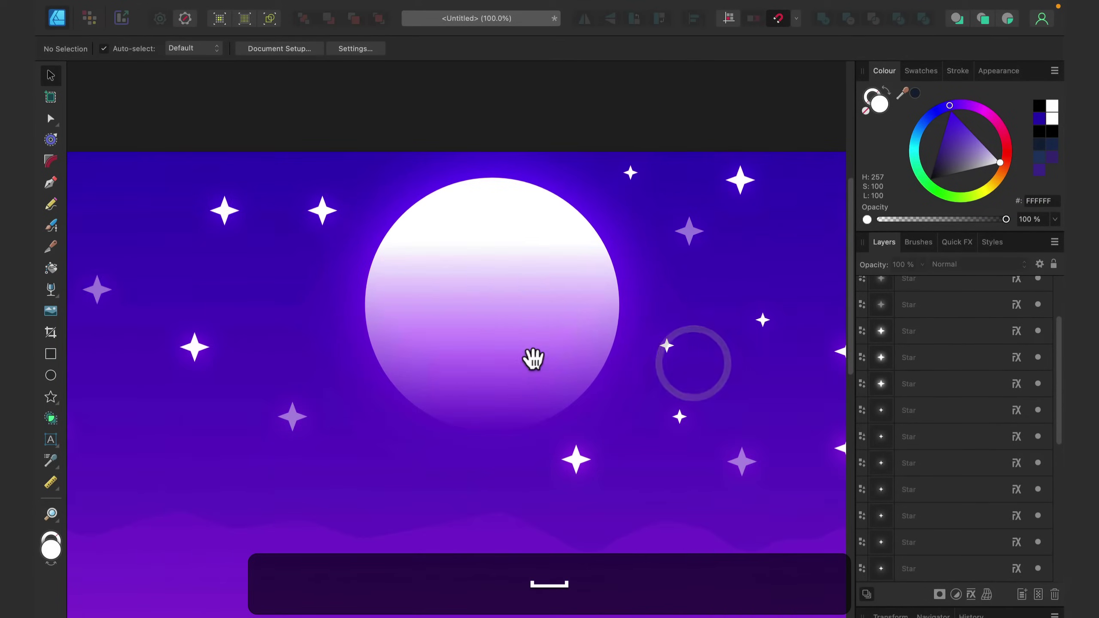
{"action": "left_click_drag", "start_coordinate": [775, 238], "coordinate": [528, 323]}
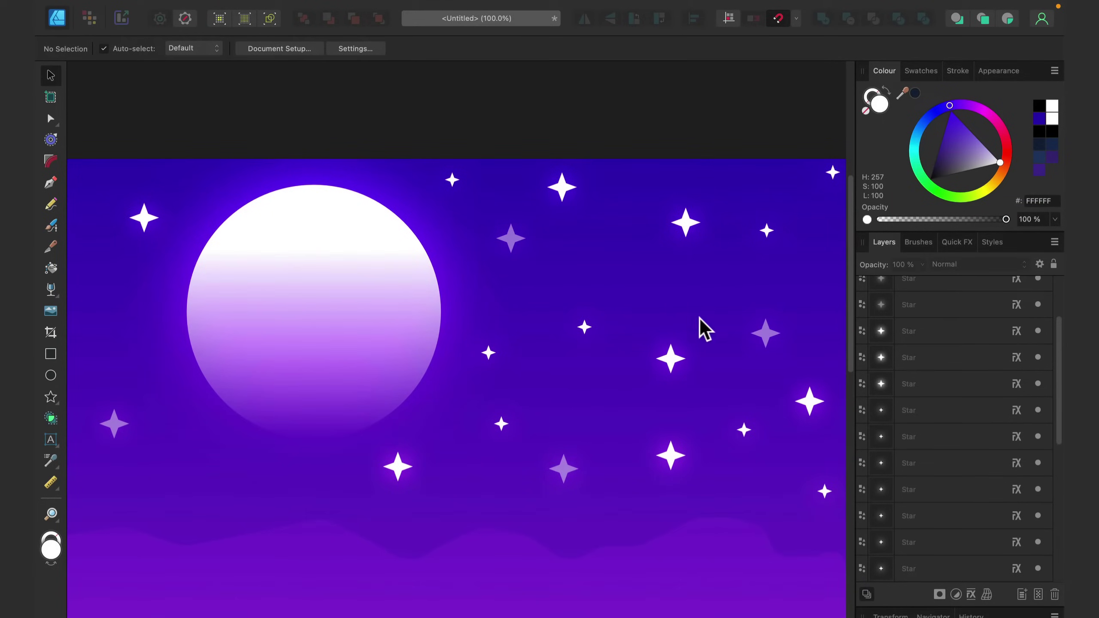
Delete a misplaced star copy and scatter more small stars across the lower and left sky
{"action": "key", "text": "space"}
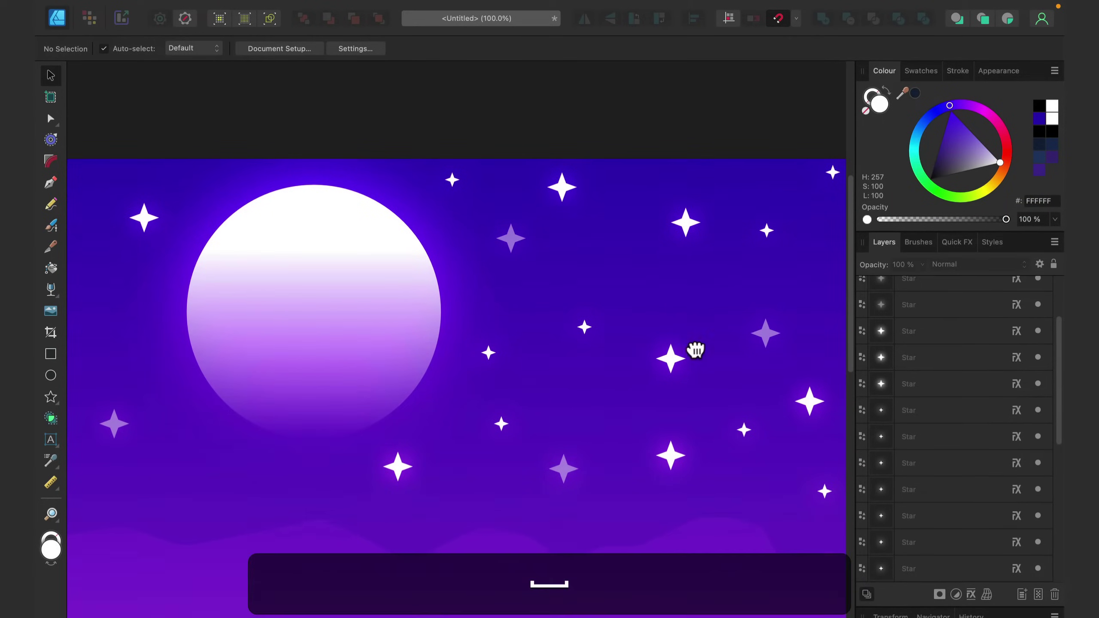
{"action": "left_click_drag", "start_coordinate": [702, 351], "coordinate": [500, 346]}
{"action": "left_click_drag", "start_coordinate": [250, 428], "coordinate": [592, 459]}
{"action": "left_click_drag", "start_coordinate": [331, 429], "coordinate": [584, 329]}
{"action": "left_click", "coordinate": [607, 223], "text": "super"}
{"action": "left_click_drag", "start_coordinate": [608, 223], "coordinate": [375, 220]}
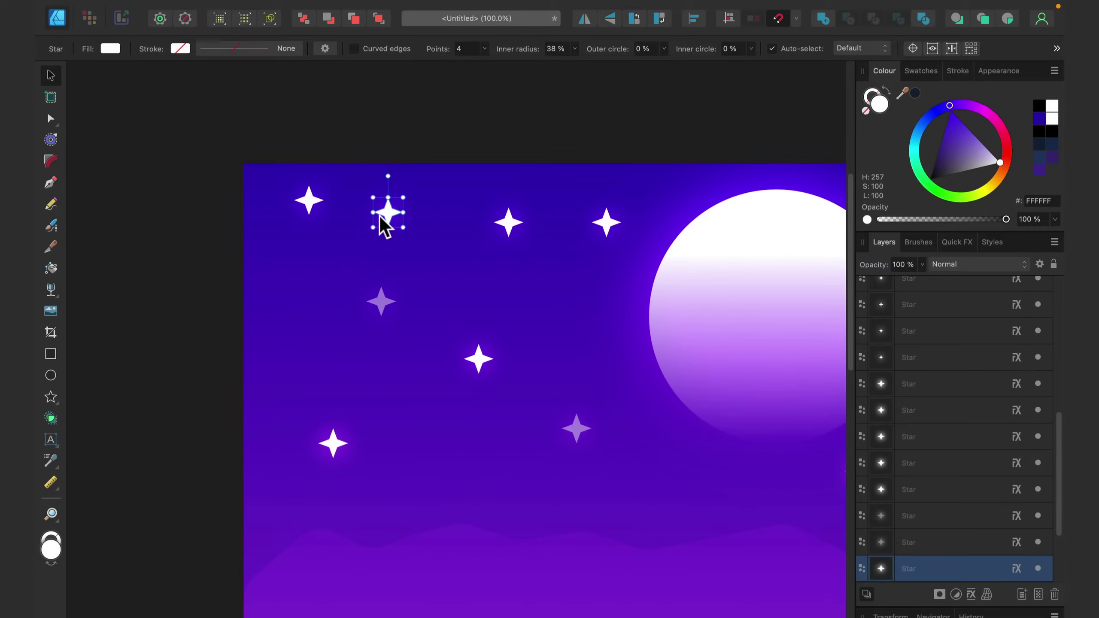
{"action": "key", "text": "BackSpace"}
{"action": "key", "text": "space"}
{"action": "left_click_drag", "start_coordinate": [588, 362], "coordinate": [455, 357]}
{"action": "left_click_drag", "start_coordinate": [815, 353], "coordinate": [813, 359]}
{"action": "left_click_drag", "start_coordinate": [470, 324], "coordinate": [484, 337]}
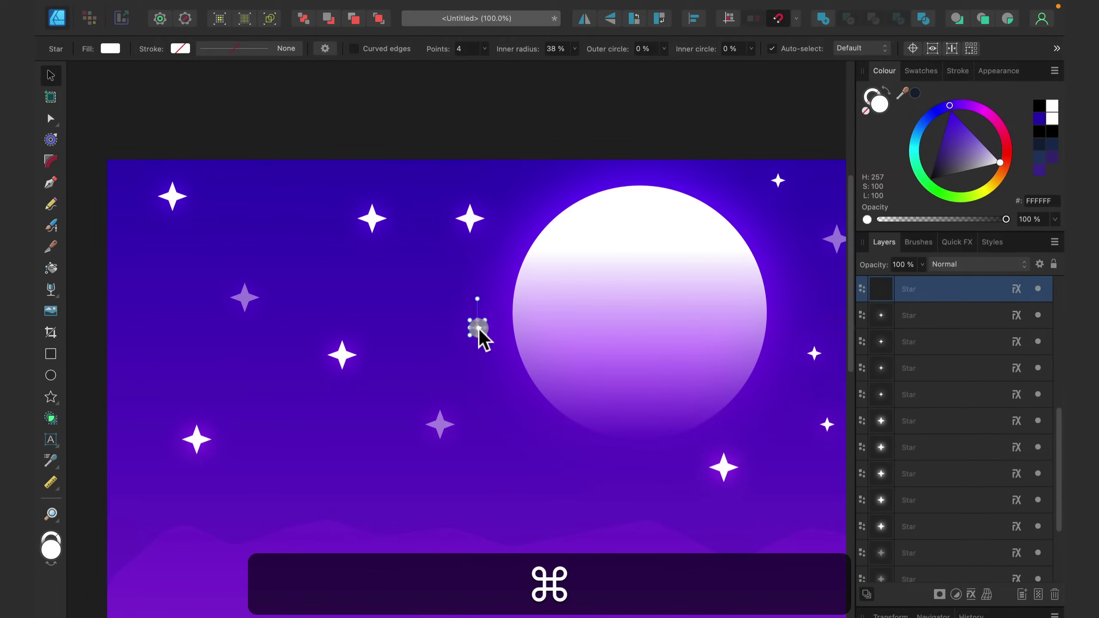
{"action": "mouse_move", "coordinate": [391, 459]}
{"action": "left_mouse_down"}
{"action": "mouse_move", "coordinate": [400, 469]}
{"action": "mouse_move", "coordinate": [375, 484]}
{"action": "left_mouse_up"}
{"action": "left_click_drag", "start_coordinate": [141, 336], "coordinate": [147, 348]}
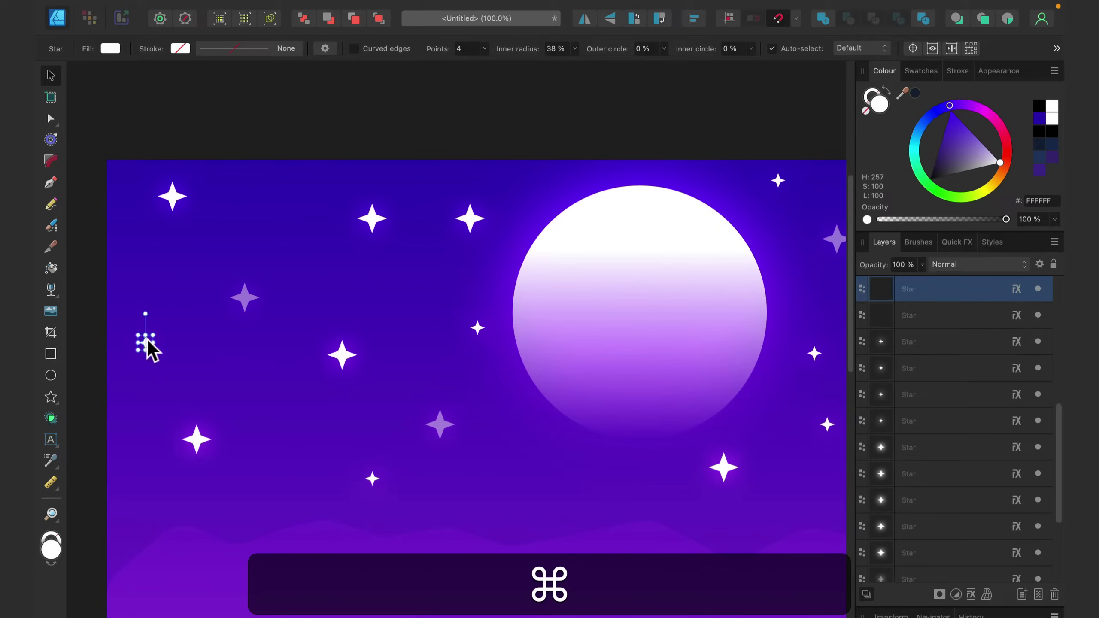
{"action": "left_click_drag", "start_coordinate": [267, 197], "coordinate": [277, 209]}
{"action": "mouse_move", "coordinate": [214, 421]}
{"action": "left_mouse_down"}
{"action": "mouse_move", "coordinate": [219, 454]}
{"action": "mouse_move", "coordinate": [135, 499]}
{"action": "left_mouse_up"}
{"action": "left_click_drag", "start_coordinate": [301, 360], "coordinate": [368, 287]}
Add translucent and white star copies lower down, near the left edge and below the moon, then zoom out
{"action": "left_click", "coordinate": [245, 298]}
{"action": "left_click_drag", "start_coordinate": [245, 296], "coordinate": [288, 477]}
{"action": "left_click_drag", "start_coordinate": [343, 355], "coordinate": [280, 373]}
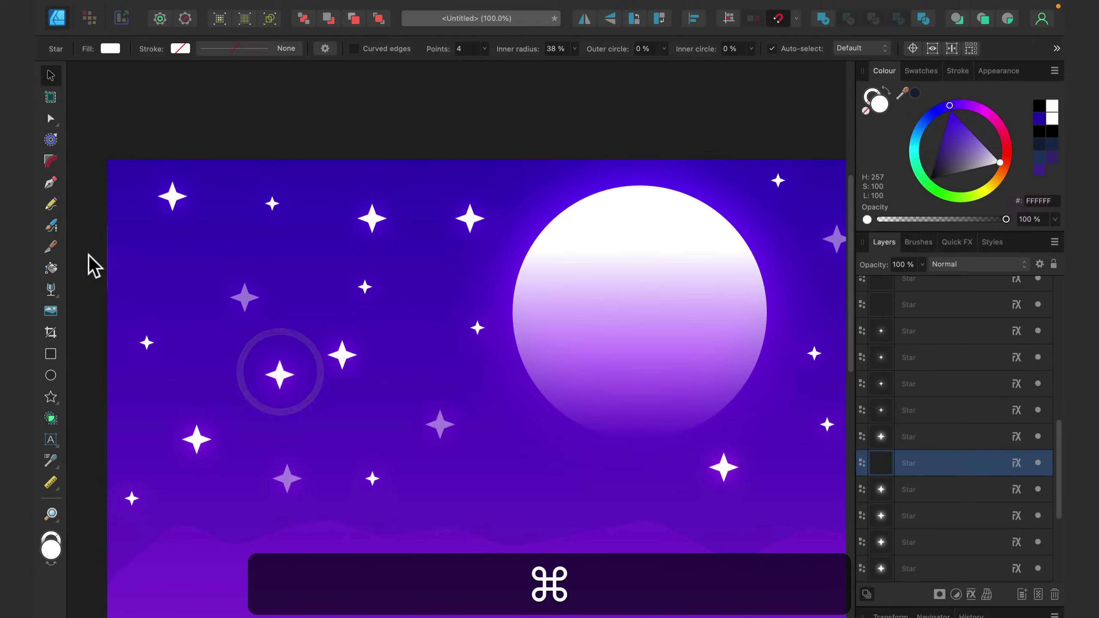
{"action": "left_click_drag", "start_coordinate": [107, 272], "coordinate": [107, 250]}
{"action": "left_click", "coordinate": [149, 259]}
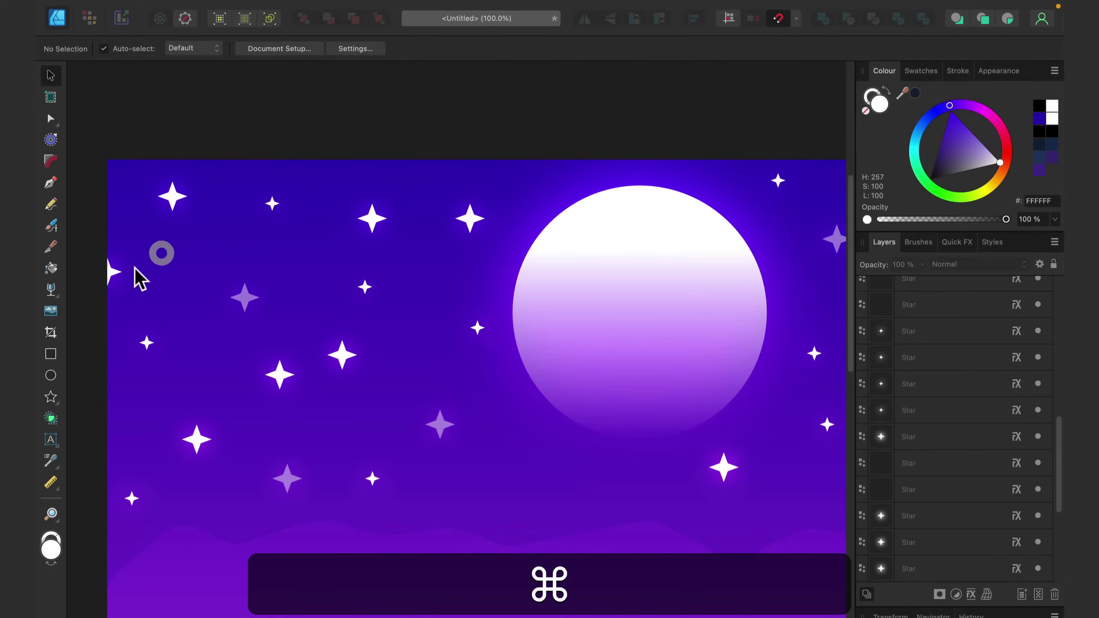
{"action": "key", "text": "space"}
{"action": "left_click_drag", "start_coordinate": [174, 343], "coordinate": [836, 367]}
{"action": "key", "text": "space"}
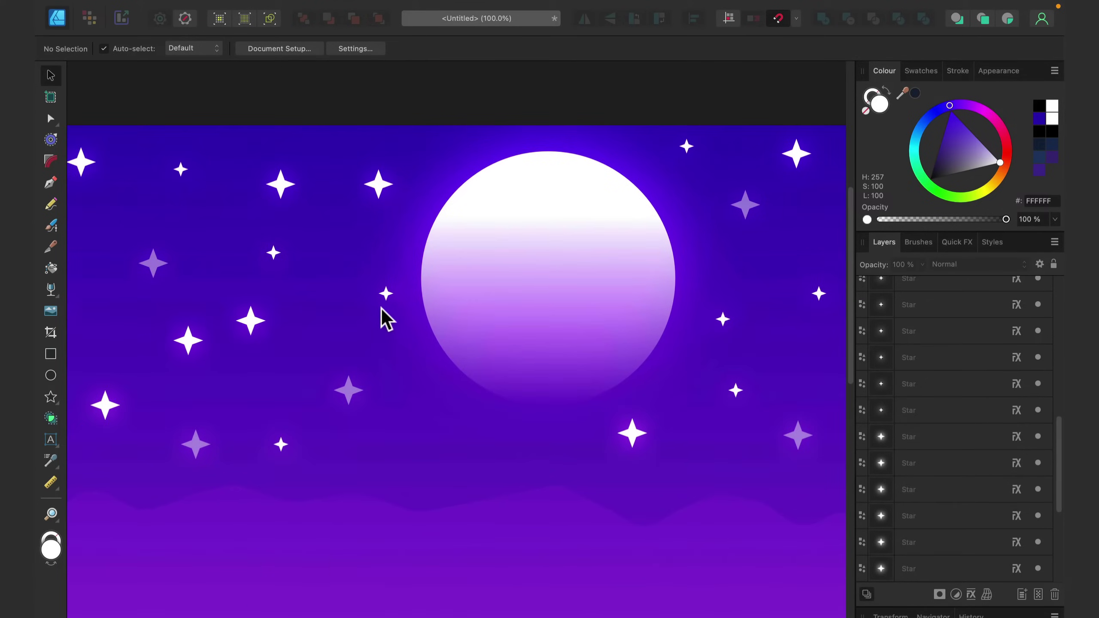
{"action": "left_click", "coordinate": [386, 294]}
{"action": "left_click_drag", "start_coordinate": [385, 294], "coordinate": [455, 449]}
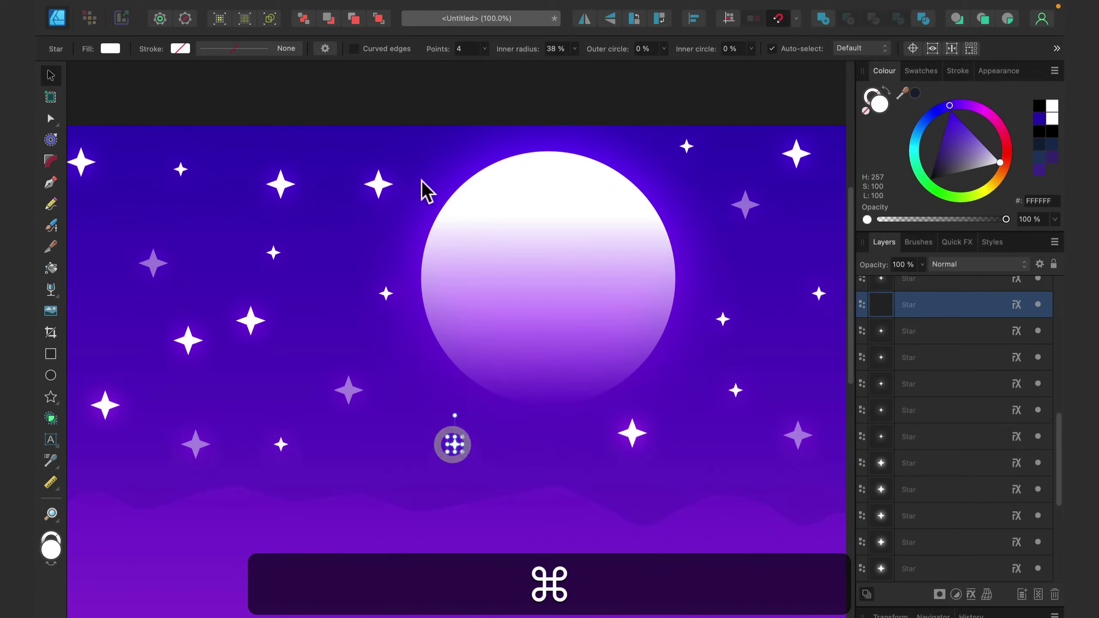
{"action": "left_click", "coordinate": [417, 98]}
{"action": "key", "text": "super+minus"}
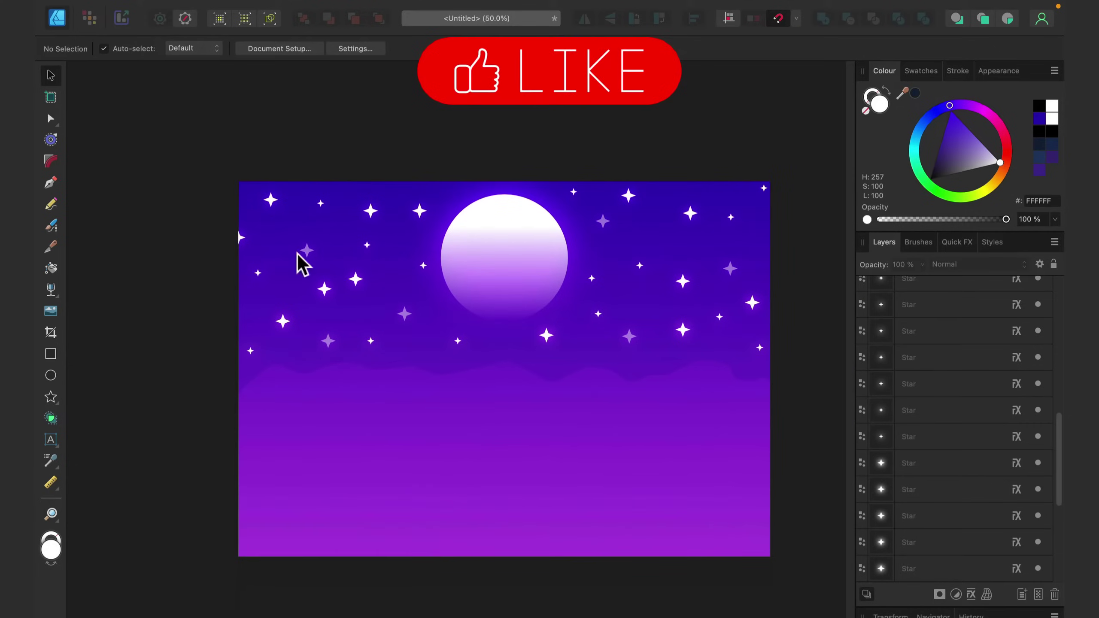
Draw a wide ellipse with the Ellipse Tool spanning the bottom of the artboard past the page edge
{"action": "left_click", "coordinate": [611, 130]}
{"action": "scroll", "coordinate": [606, 216], "scroll_direction": "down", "scroll_amount": 2}
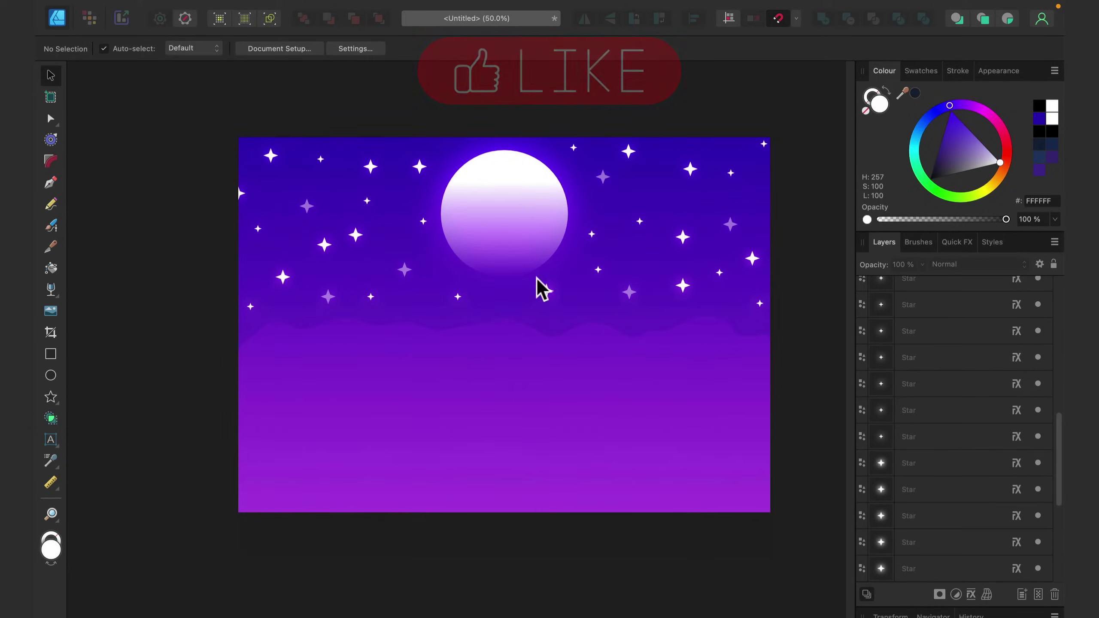
{"action": "left_click", "coordinate": [53, 375]}
{"action": "left_click_drag", "start_coordinate": [279, 372], "coordinate": [794, 582]}
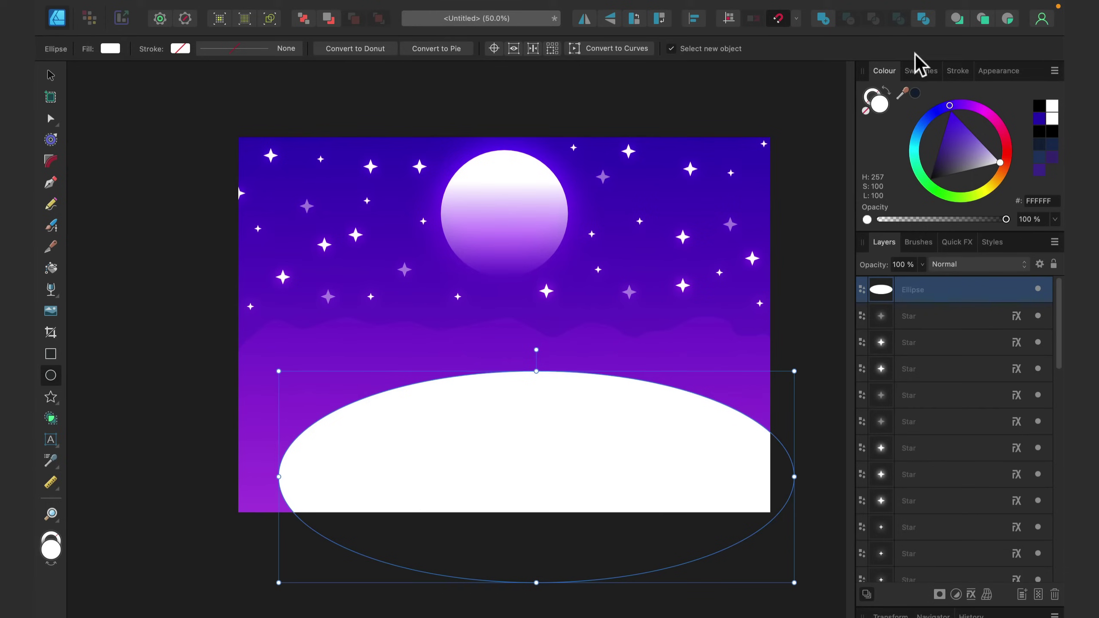
Fill the ellipse with dark blue, then move, tilt and enlarge it into the first hill
{"action": "left_click", "coordinate": [940, 112]}
{"action": "left_click", "coordinate": [953, 155]}
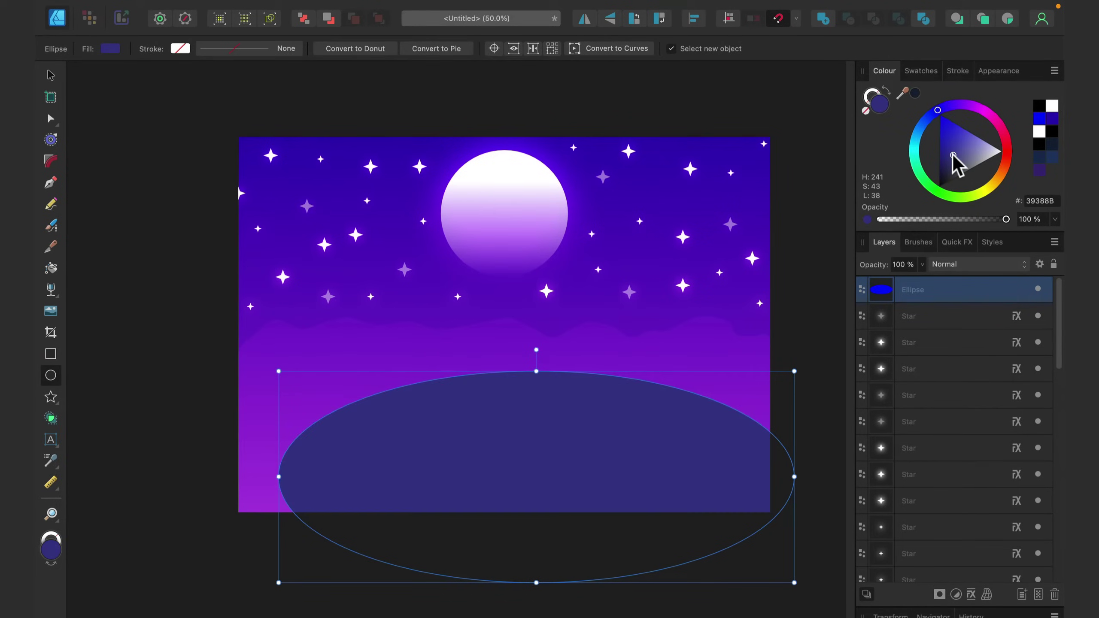
{"action": "left_click_drag", "start_coordinate": [951, 156], "coordinate": [949, 154]}
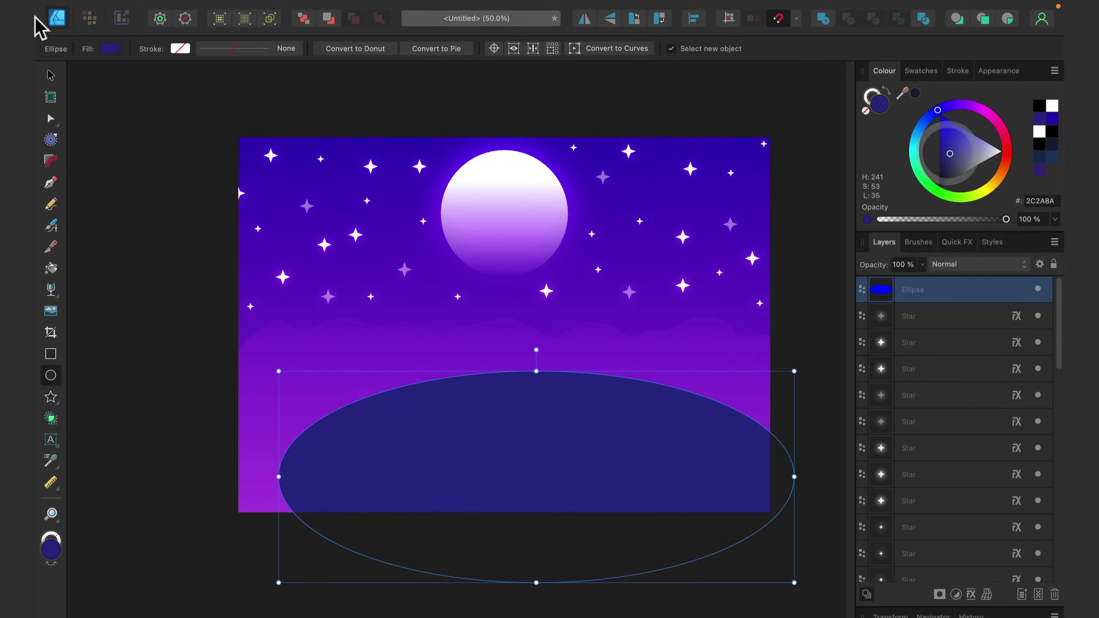
{"action": "left_click", "coordinate": [50, 75]}
{"action": "left_click_drag", "start_coordinate": [501, 468], "coordinate": [375, 445]}
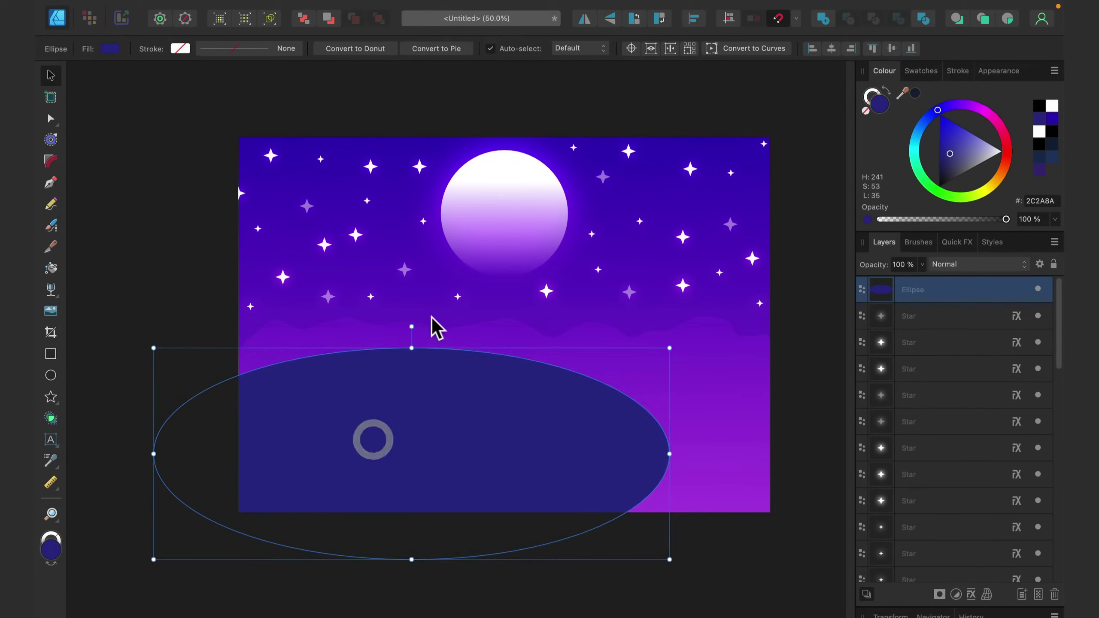
{"action": "left_click_drag", "start_coordinate": [410, 328], "coordinate": [429, 307]}
{"action": "left_click", "coordinate": [457, 440]}
{"action": "scroll", "coordinate": [409, 498], "scroll_direction": "down", "scroll_amount": 5}
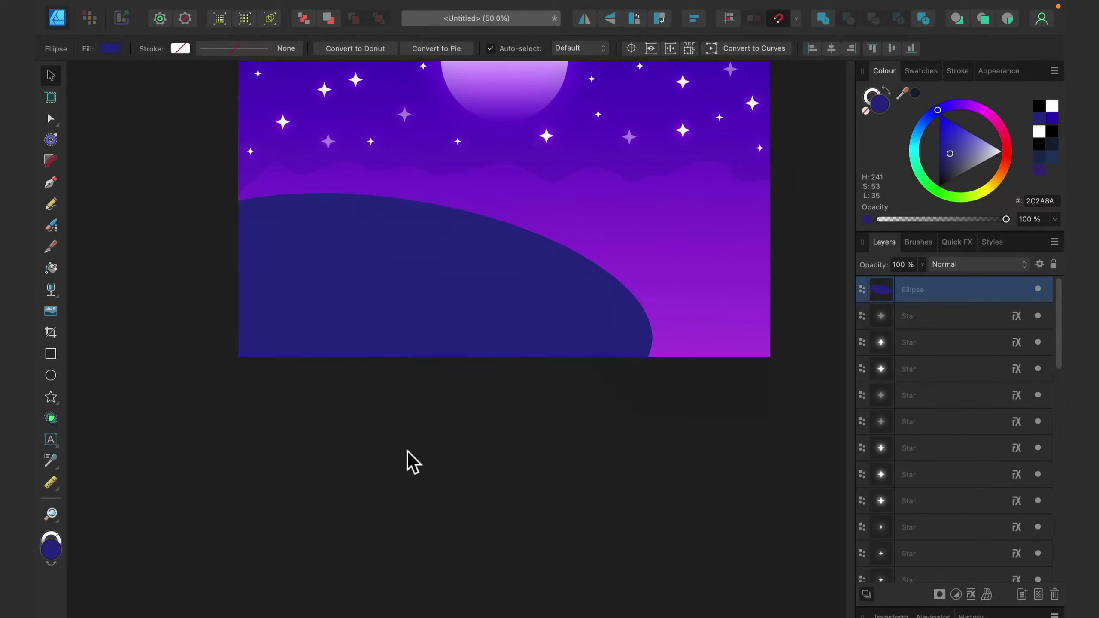
{"action": "left_click_drag", "start_coordinate": [382, 410], "coordinate": [375, 446]}
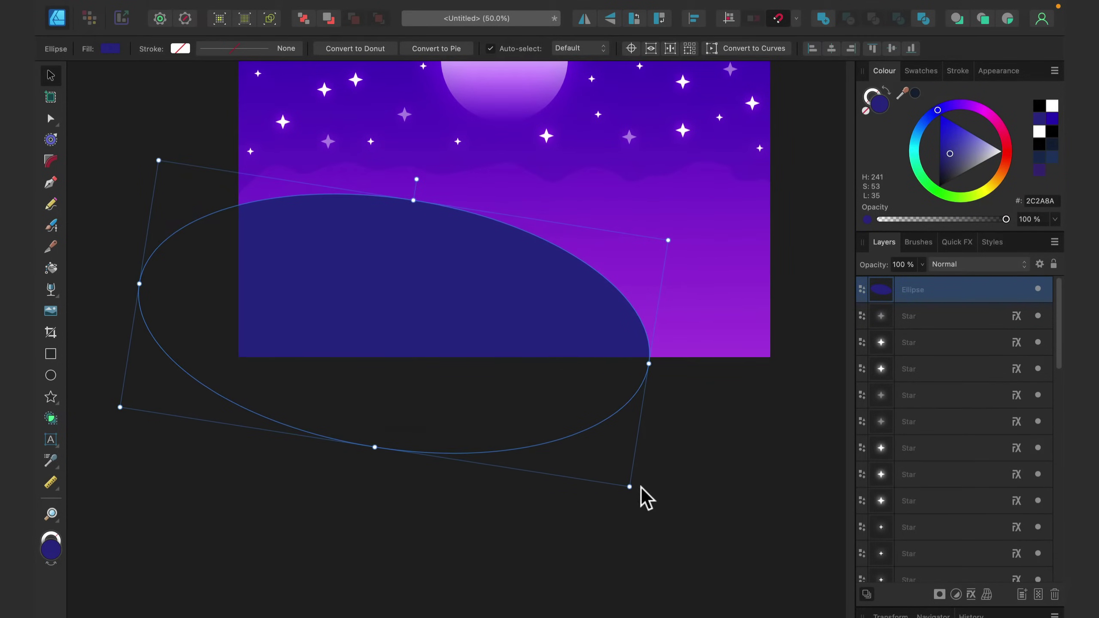
{"action": "left_click_drag", "start_coordinate": [631, 487], "coordinate": [704, 565]}
{"action": "left_click_drag", "start_coordinate": [630, 348], "coordinate": [587, 336]}
Duplicate the hill, darken the copy, place it behind, and rotate it to the right
{"action": "left_click_drag", "start_coordinate": [481, 277], "coordinate": [620, 272]}
{"action": "left_click_drag", "start_coordinate": [951, 156], "coordinate": [947, 160]}
{"action": "mouse_move", "coordinate": [974, 319]}
{"action": "left_mouse_down"}
{"action": "mouse_move", "coordinate": [976, 336]}
{"action": "mouse_move", "coordinate": [973, 326]}
{"action": "left_mouse_up"}
{"action": "left_click_drag", "start_coordinate": [554, 144], "coordinate": [705, 236]}
{"action": "left_click", "coordinate": [290, 240]}
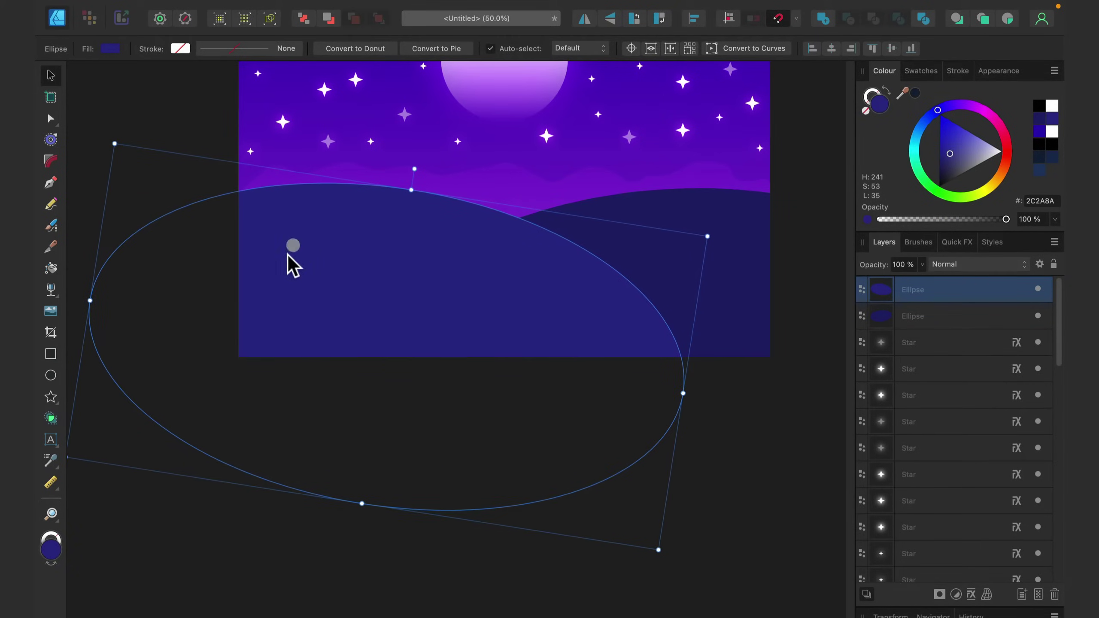
{"action": "left_click", "coordinate": [169, 121]}
{"action": "scroll", "coordinate": [359, 208], "scroll_direction": "up", "scroll_amount": 4}
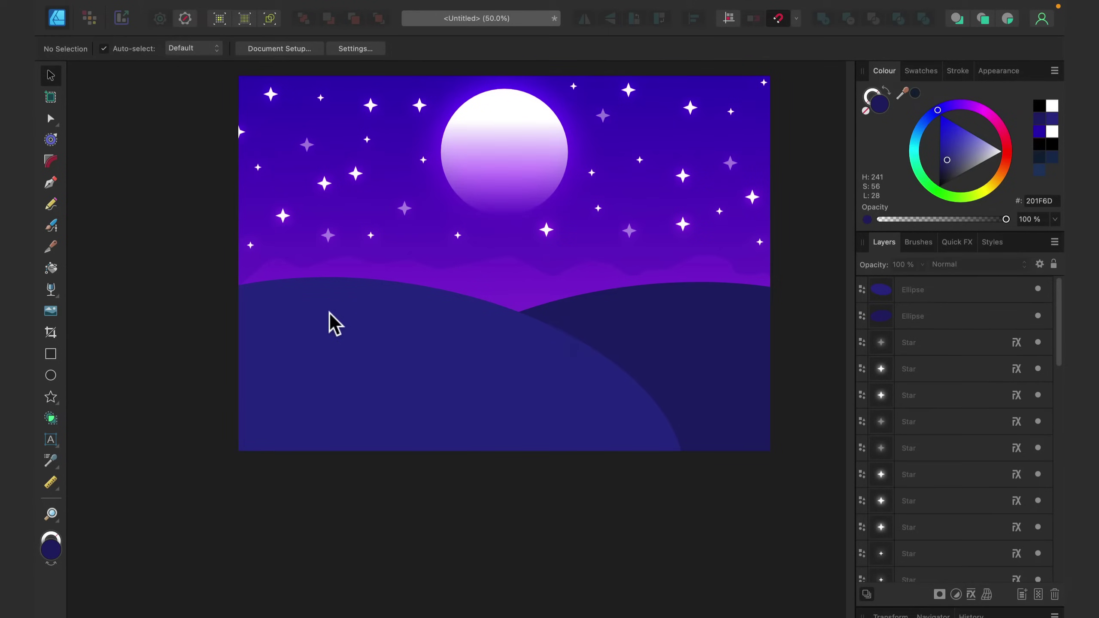
{"action": "key", "text": "super+0"}
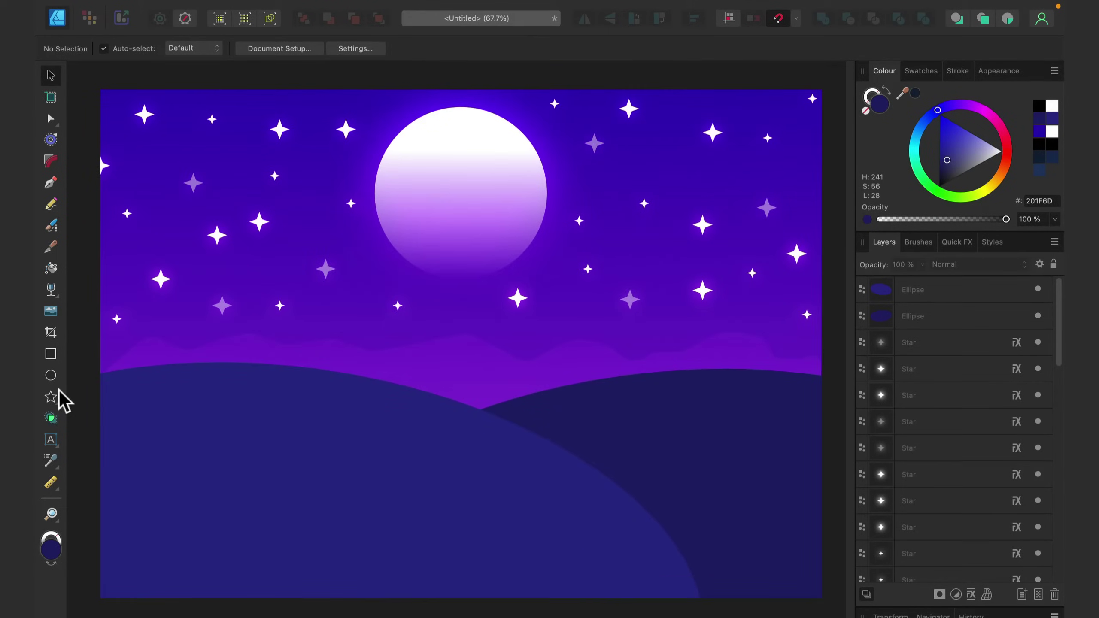
Draw a tall narrow ellipse for the tree and colour it navy
{"action": "left_click", "coordinate": [51, 375]}
{"action": "left_click_drag", "start_coordinate": [228, 155], "coordinate": [345, 499]}
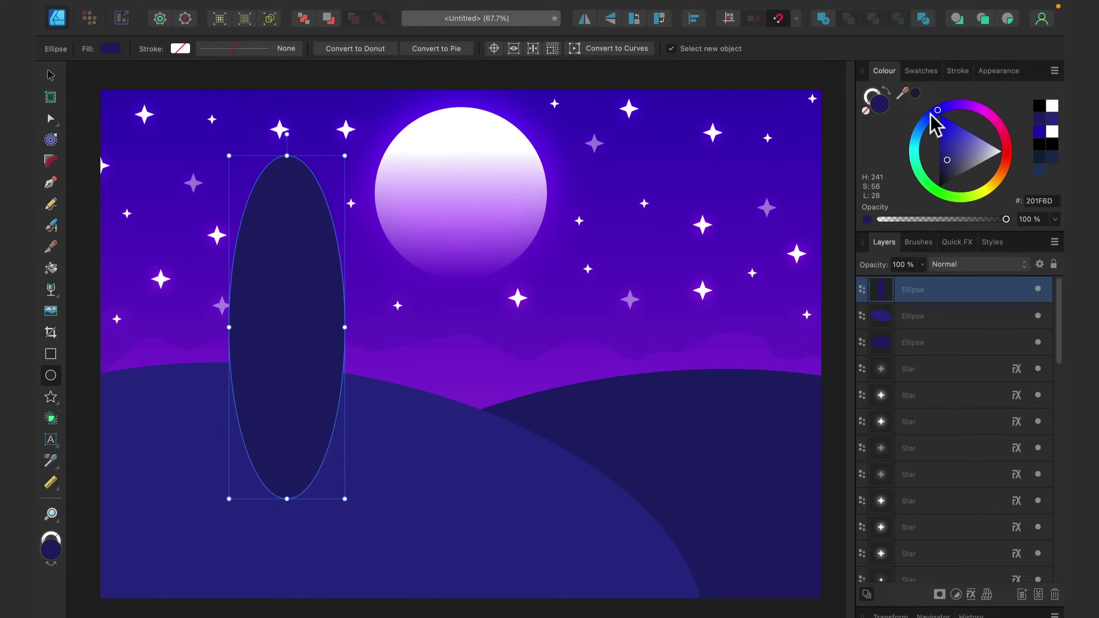
{"action": "left_click_drag", "start_coordinate": [930, 113], "coordinate": [931, 116]}
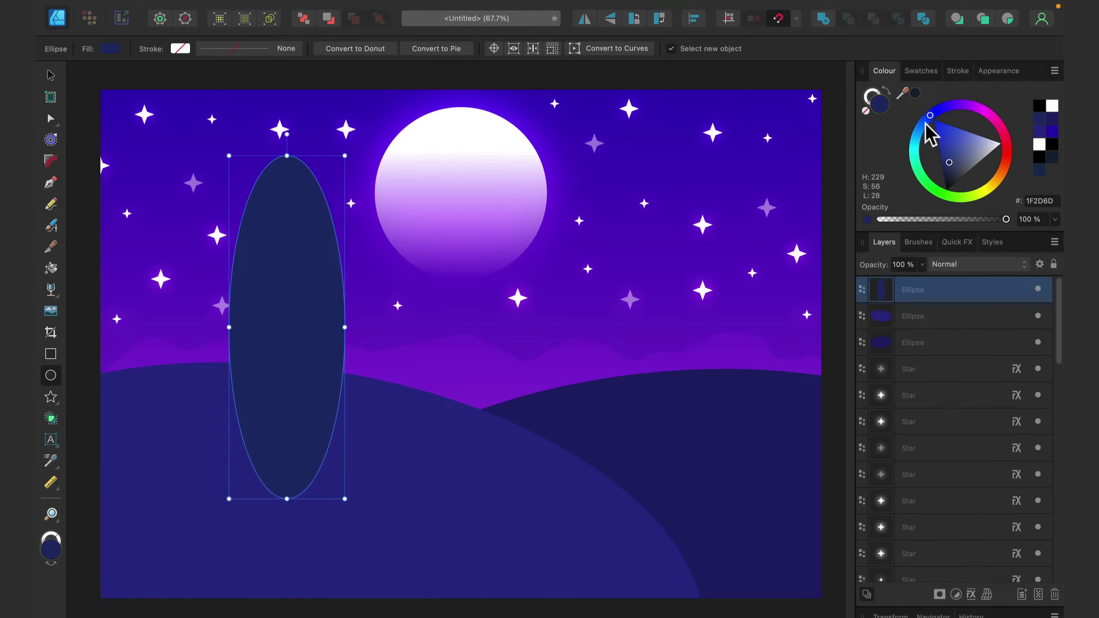
{"action": "left_click_drag", "start_coordinate": [930, 117], "coordinate": [926, 122]}
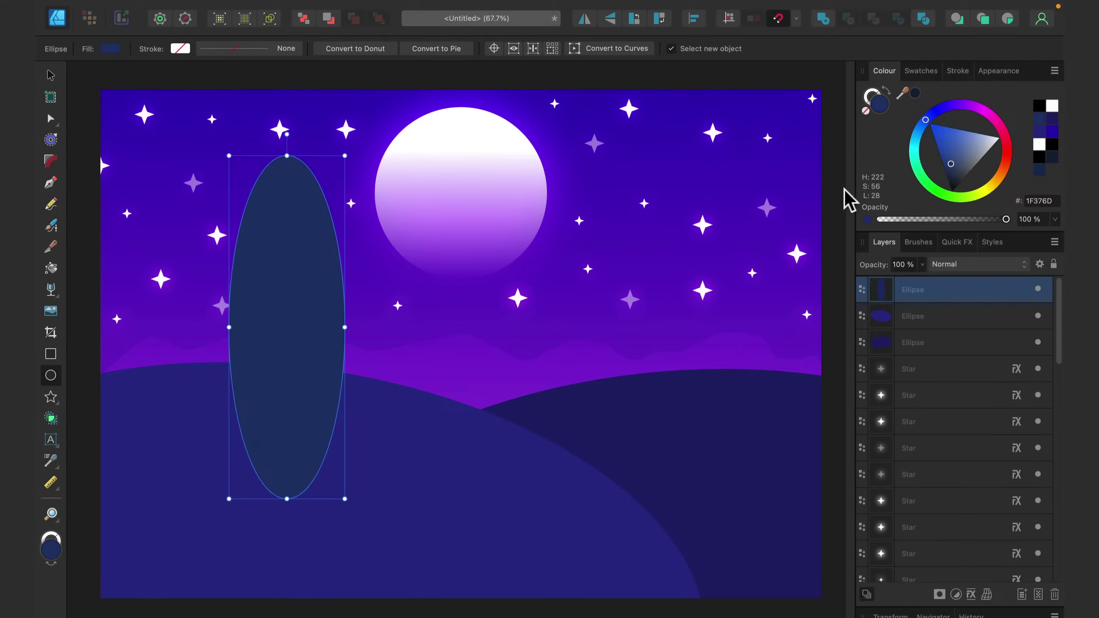
{"action": "scroll", "coordinate": [532, 356], "scroll_direction": "down", "scroll_amount": 3}
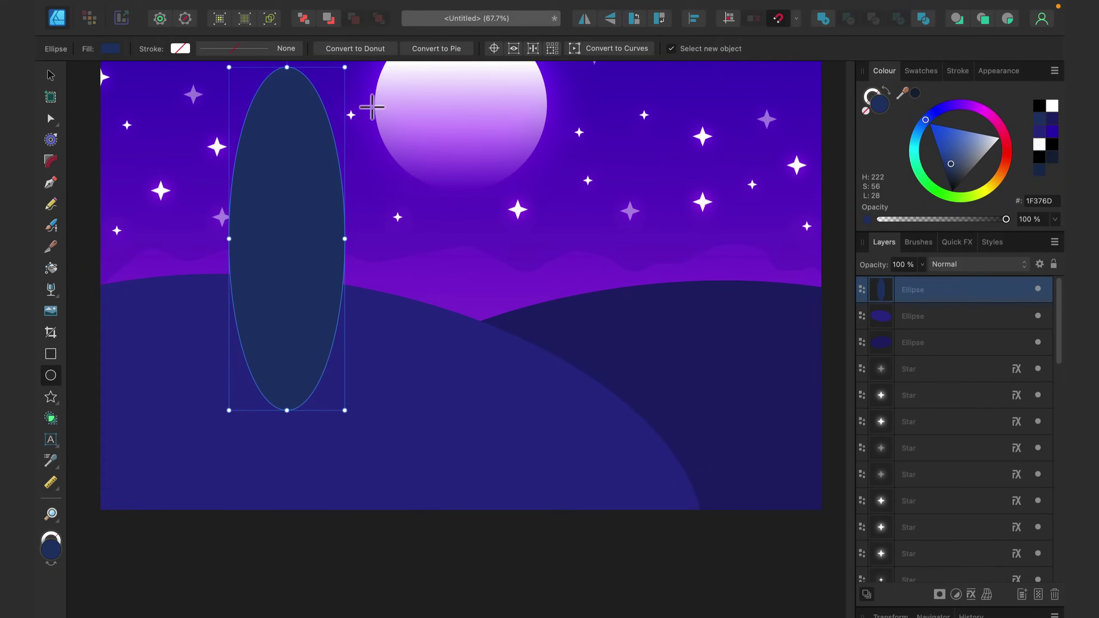
Convert the ellipse to curves, pull its side nodes down to taper the top, and move it up
{"action": "left_click", "coordinate": [619, 49]}
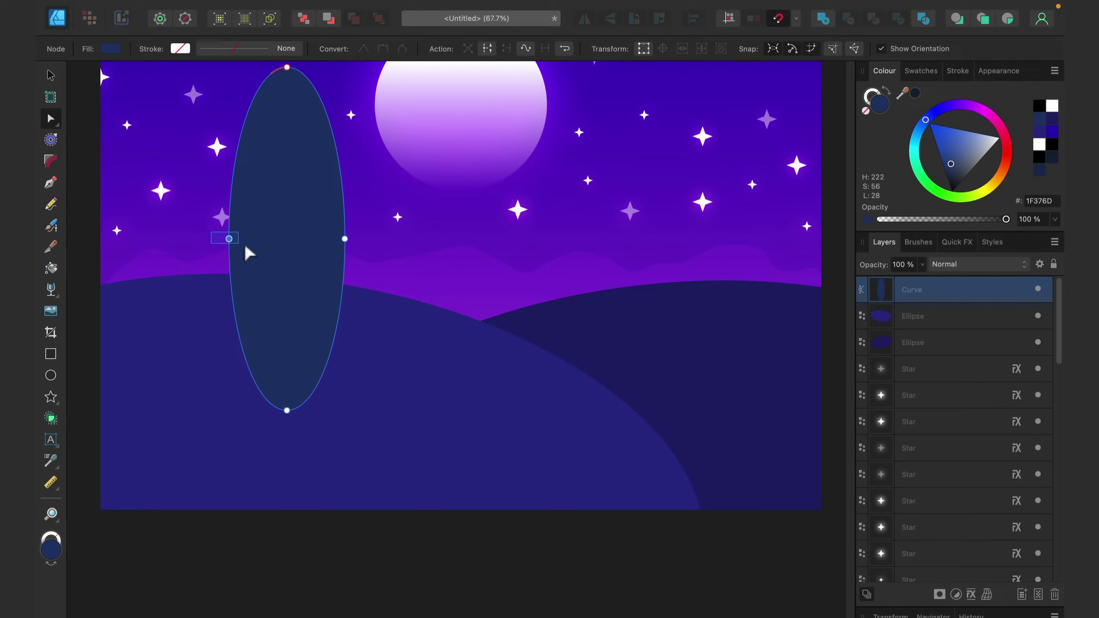
{"action": "left_click_drag", "start_coordinate": [375, 262], "coordinate": [352, 305]}
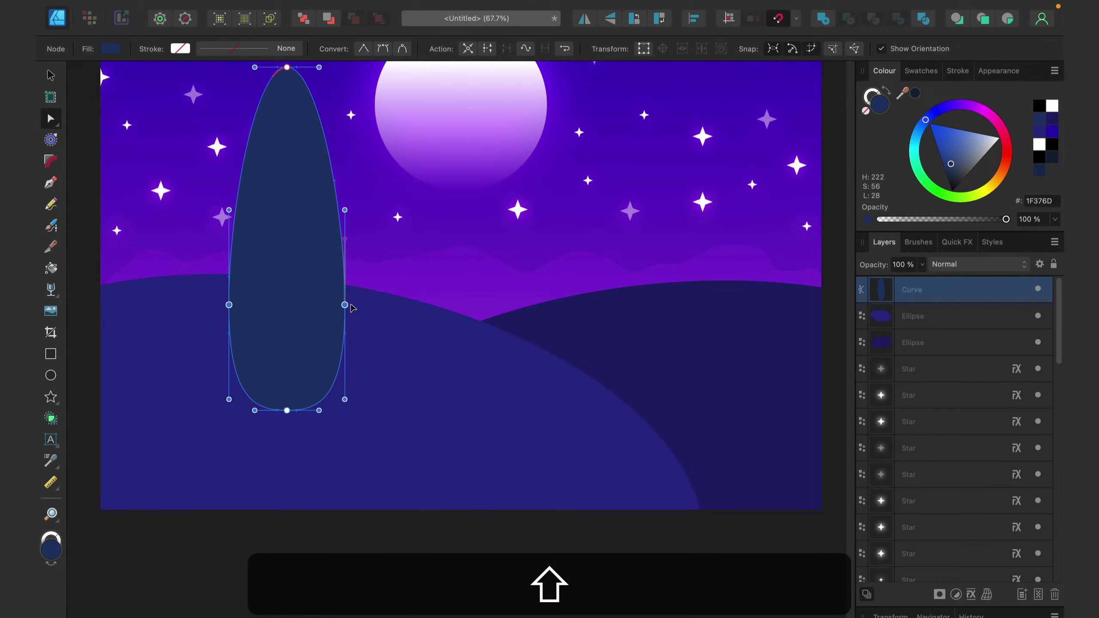
{"action": "left_click", "coordinate": [51, 76]}
{"action": "left_click_drag", "start_coordinate": [324, 250], "coordinate": [330, 172]}
{"action": "key", "text": "space"}
{"action": "left_click_drag", "start_coordinate": [246, 208], "coordinate": [361, 323]}
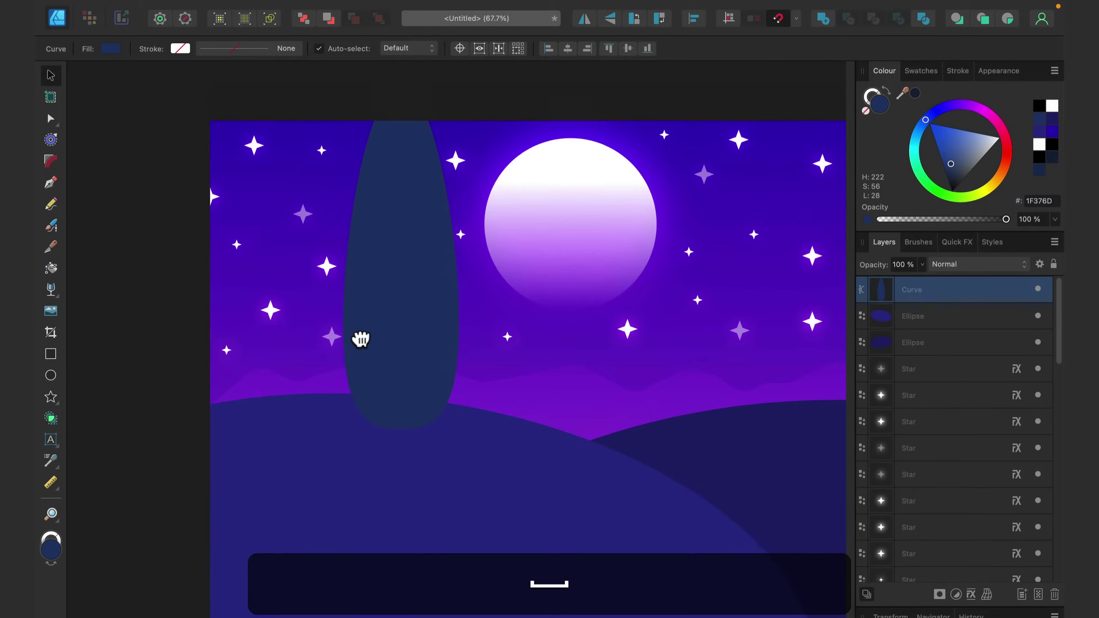
{"action": "left_click_drag", "start_coordinate": [462, 430], "coordinate": [406, 400]}
{"action": "scroll", "coordinate": [72, 254], "scroll_direction": "down", "scroll_amount": 3}
{"action": "left_click", "coordinate": [117, 237]}
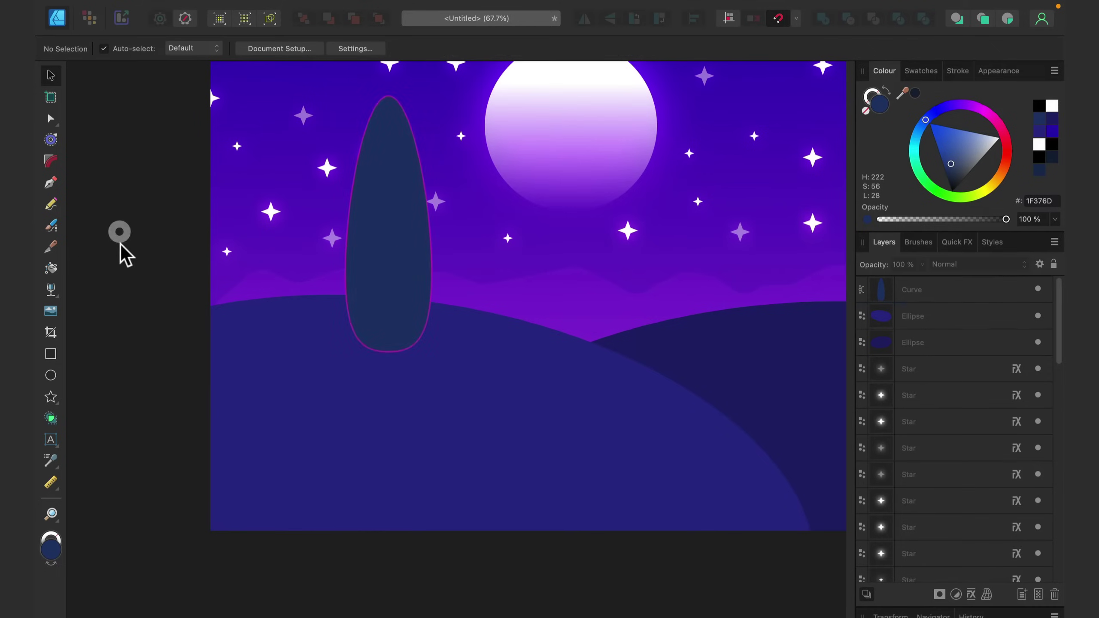
Trace a closed narrow trunk outline with the Pen Tool from inside the crown down into the hill
{"action": "left_click", "coordinate": [55, 179]}
{"action": "left_click", "coordinate": [388, 265]}
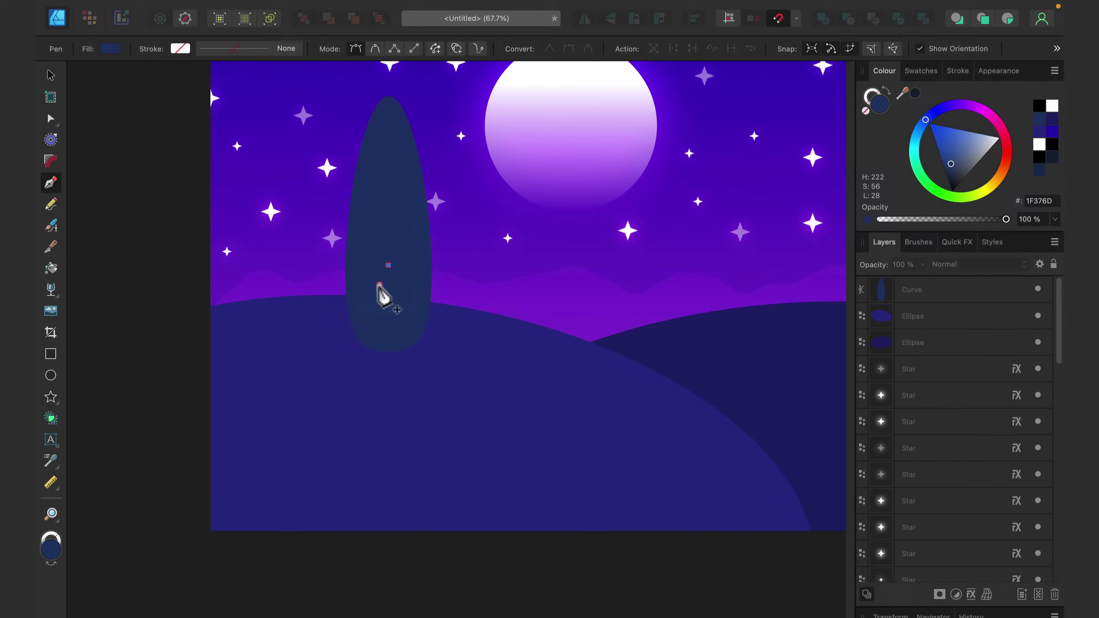
{"action": "left_click", "coordinate": [379, 285]}
{"action": "left_click", "coordinate": [379, 314]}
{"action": "left_click", "coordinate": [380, 345]}
{"action": "left_click", "coordinate": [379, 370]}
{"action": "left_click", "coordinate": [371, 398]}
{"action": "left_click", "coordinate": [370, 446]}
{"action": "left_click_drag", "start_coordinate": [371, 476], "coordinate": [394, 476]}
{"action": "left_click", "coordinate": [394, 476]}
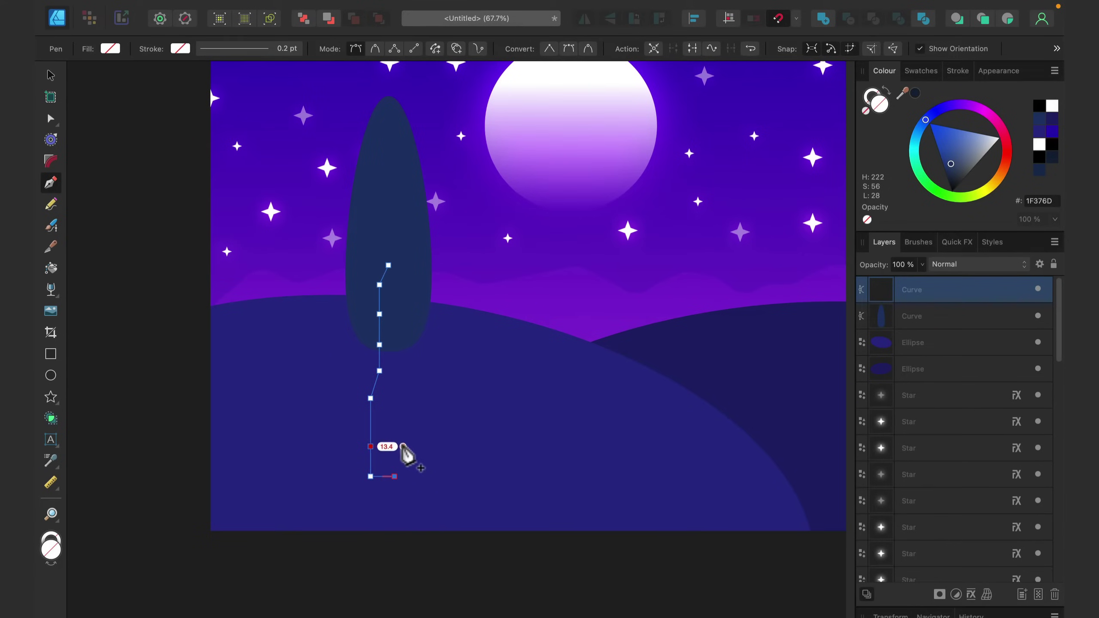
{"action": "left_click", "coordinate": [403, 446]}
{"action": "left_click", "coordinate": [395, 411]}
{"action": "left_click", "coordinate": [394, 371]}
{"action": "left_click", "coordinate": [403, 331]}
{"action": "left_click", "coordinate": [403, 294]}
{"action": "left_click", "coordinate": [388, 265]}
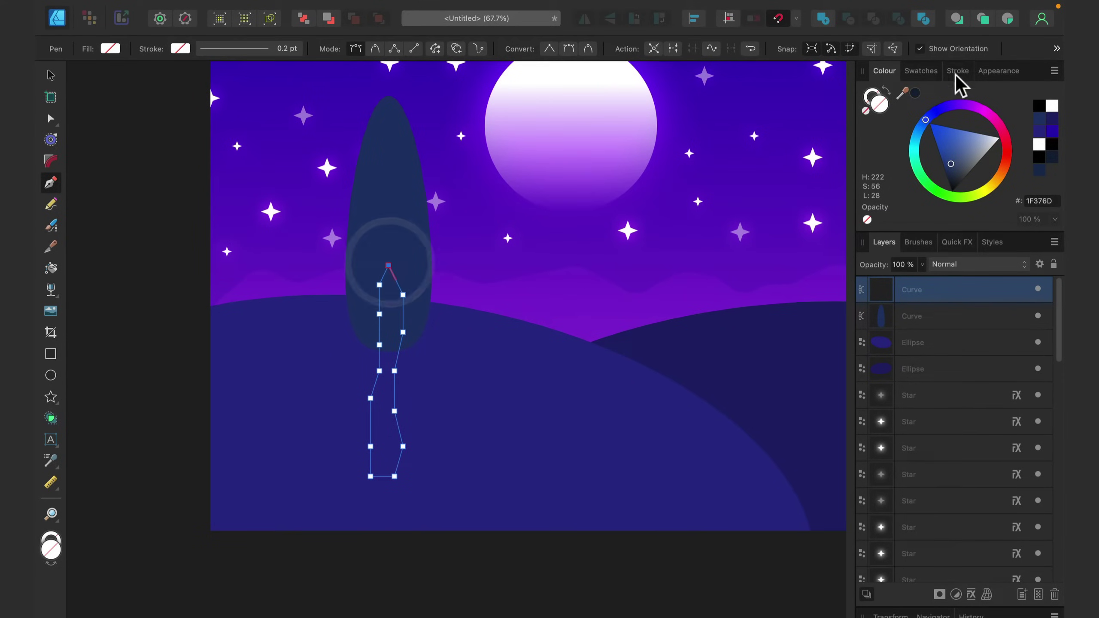
Fill the trunk with navy sampled from the crown, and widen its base with an added node
{"action": "left_click", "coordinate": [916, 93]}
{"action": "left_click_drag", "start_coordinate": [897, 104], "coordinate": [399, 187]}
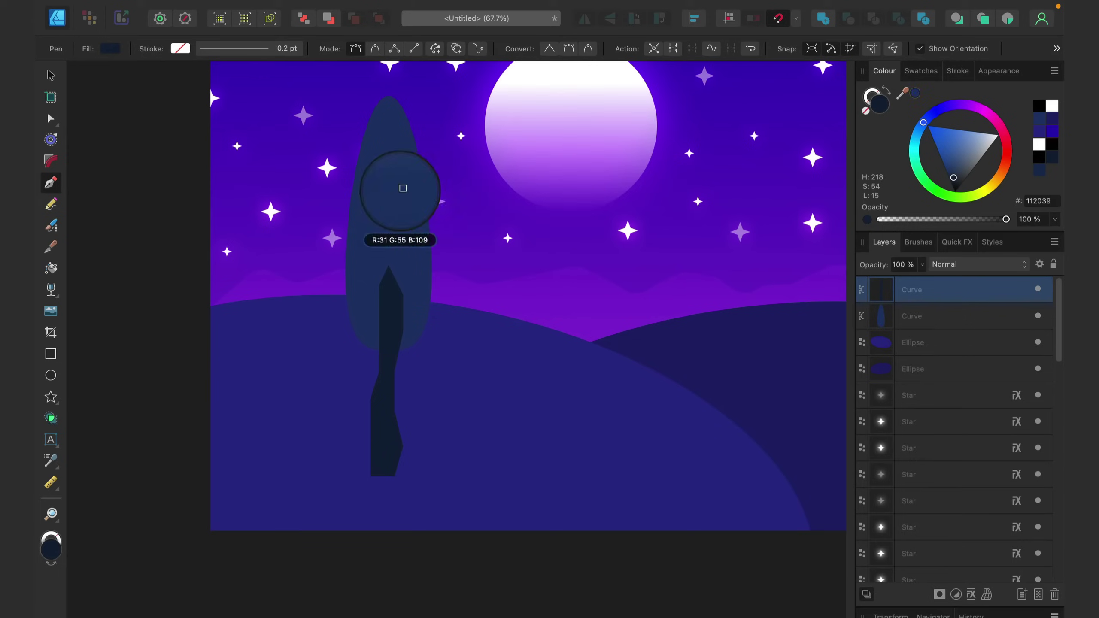
{"action": "left_click_drag", "start_coordinate": [958, 149], "coordinate": [955, 171]}
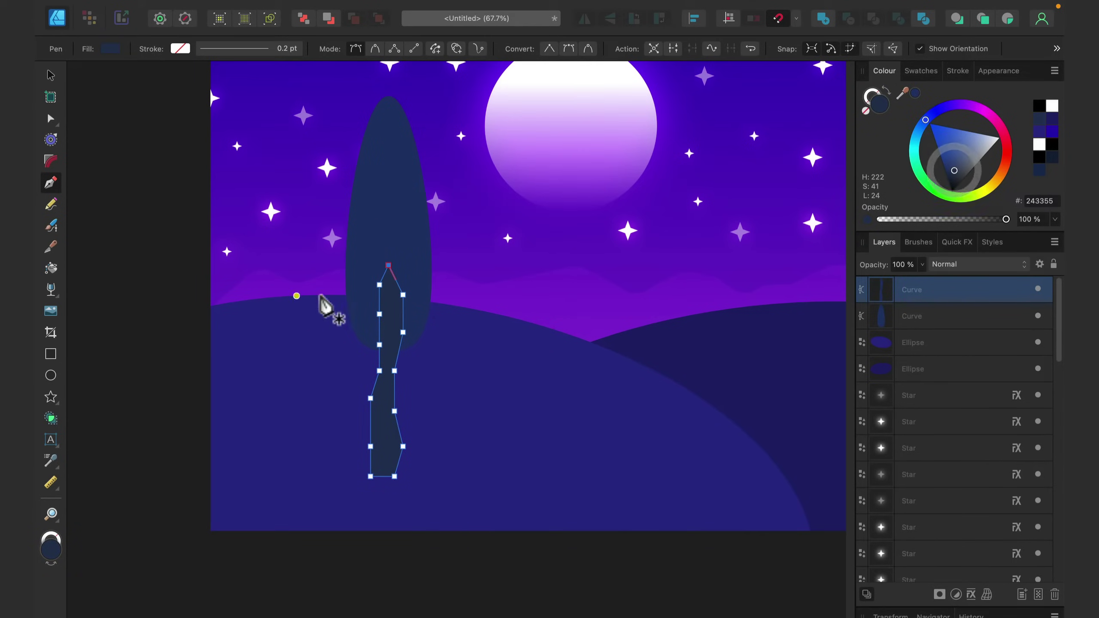
{"action": "left_click", "coordinate": [49, 117]}
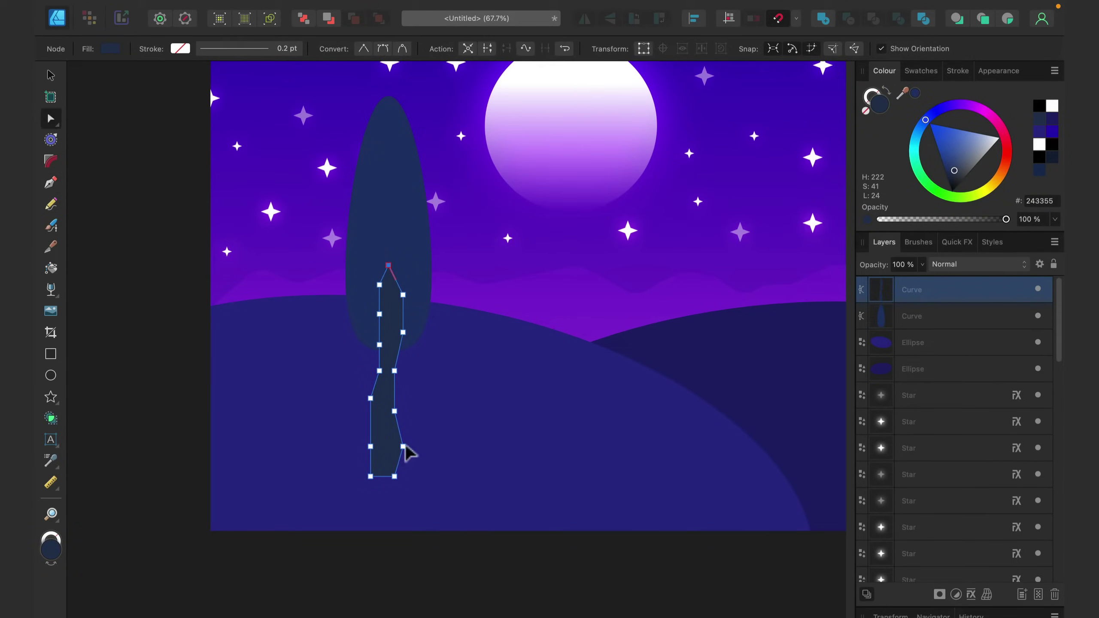
{"action": "left_click", "coordinate": [411, 474]}
{"action": "left_click", "coordinate": [407, 435]}
{"action": "left_click_drag", "start_coordinate": [407, 434], "coordinate": [411, 437]}
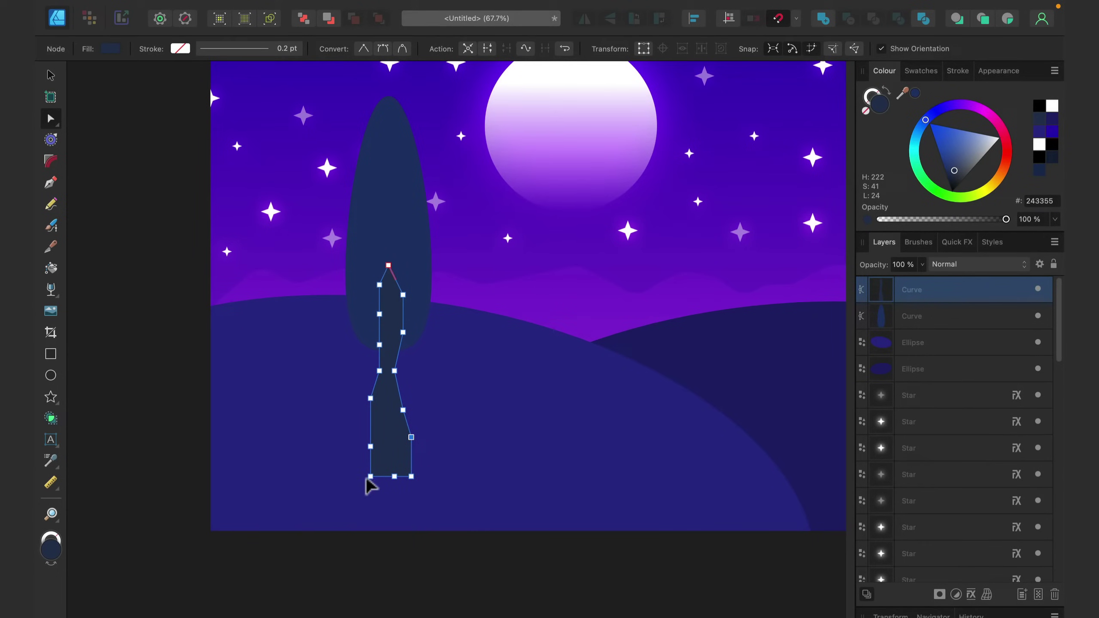
{"action": "left_click", "coordinate": [415, 392]}
Narrow and centre the trunk under the crown, and bring the crown in front of it
{"action": "left_click", "coordinate": [51, 73]}
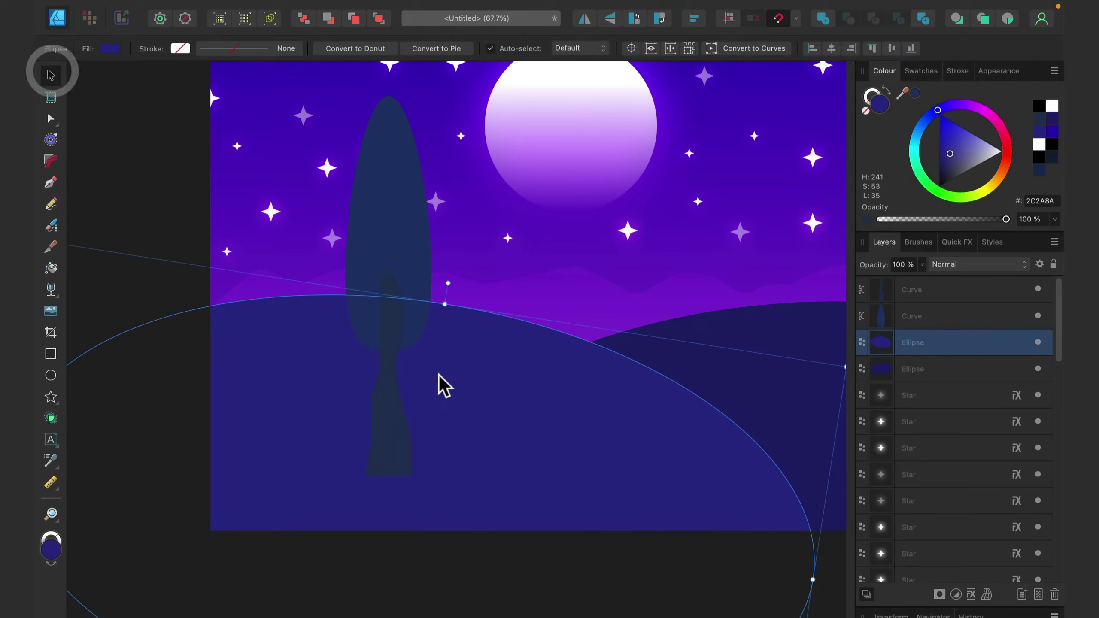
{"action": "left_click", "coordinate": [397, 437]}
{"action": "left_click_drag", "start_coordinate": [410, 373], "coordinate": [391, 340]}
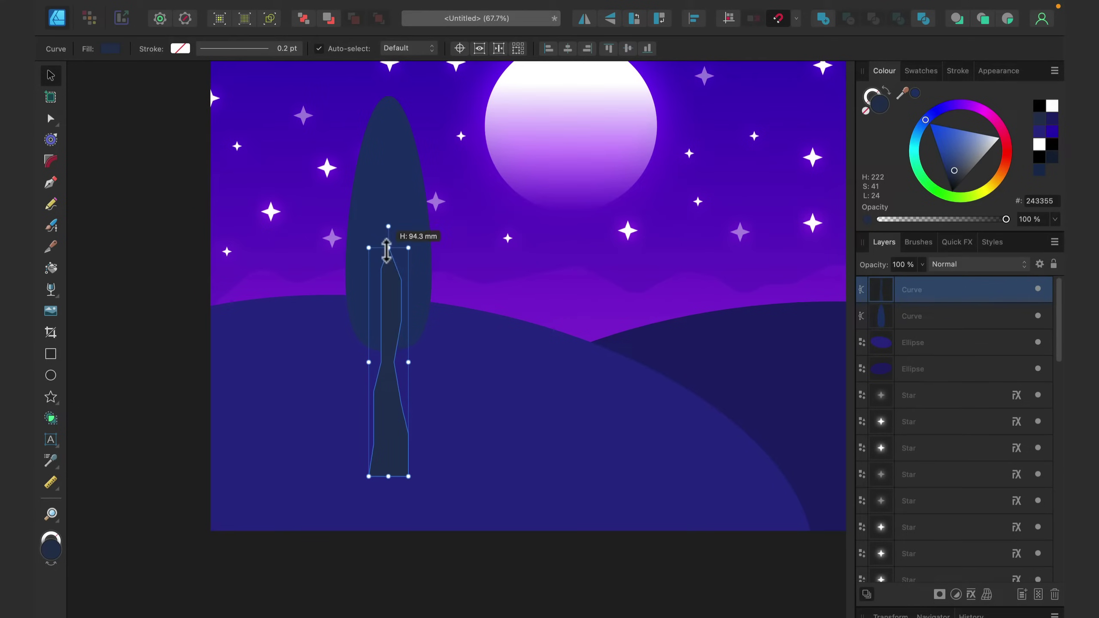
{"action": "left_click", "coordinate": [385, 243]}
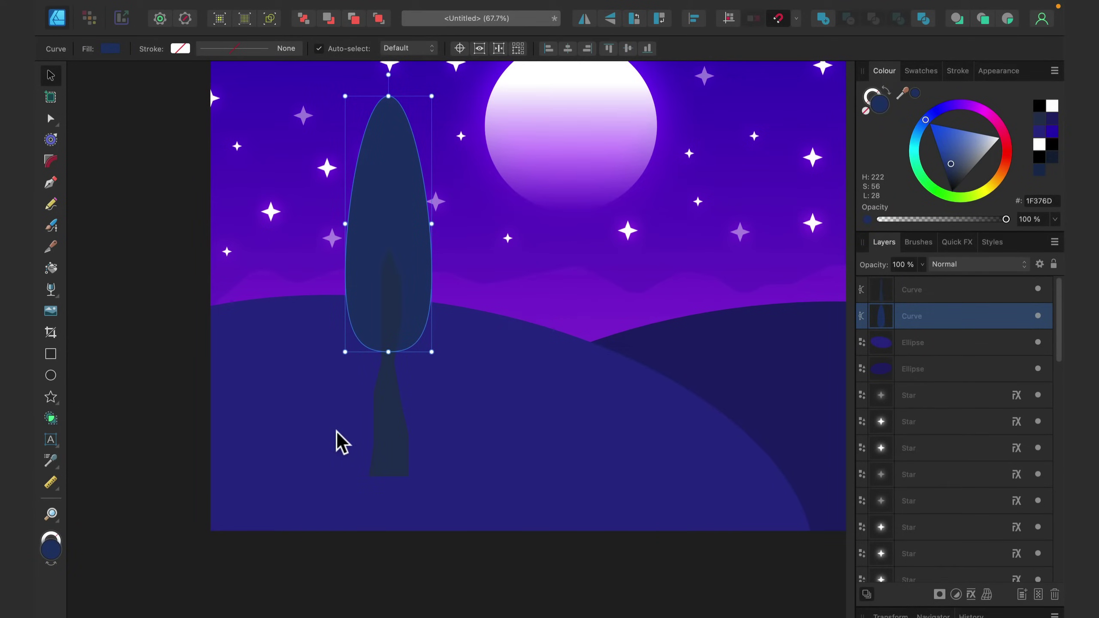
{"action": "key", "text": "shift+super+bracketright"}
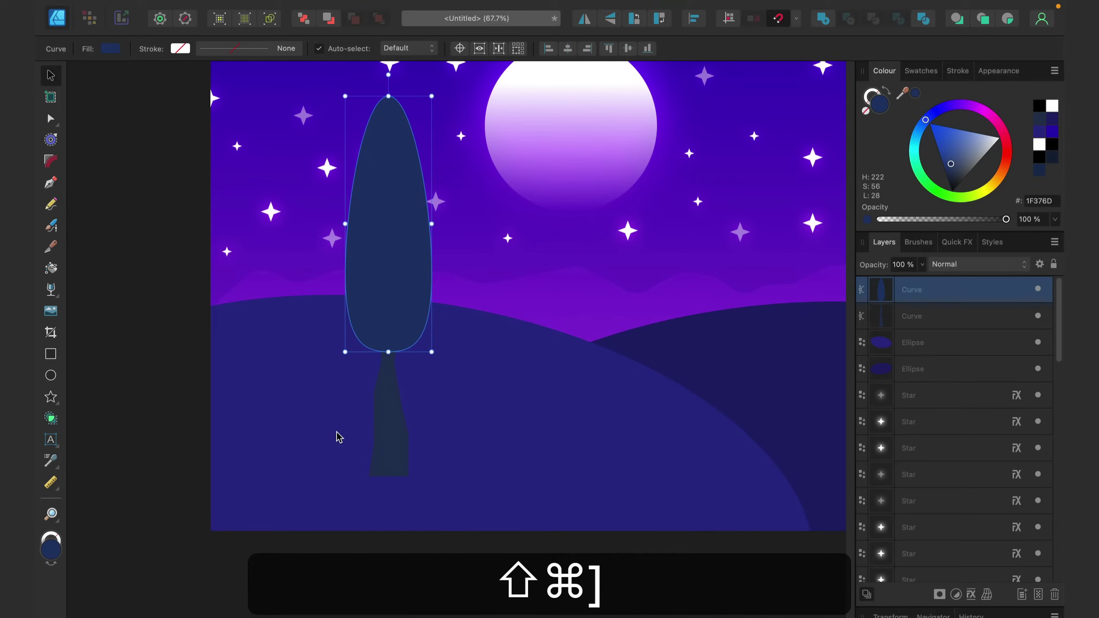
Group the crown and trunk curves and name the group 'tree'
{"action": "left_click", "coordinate": [384, 458]}
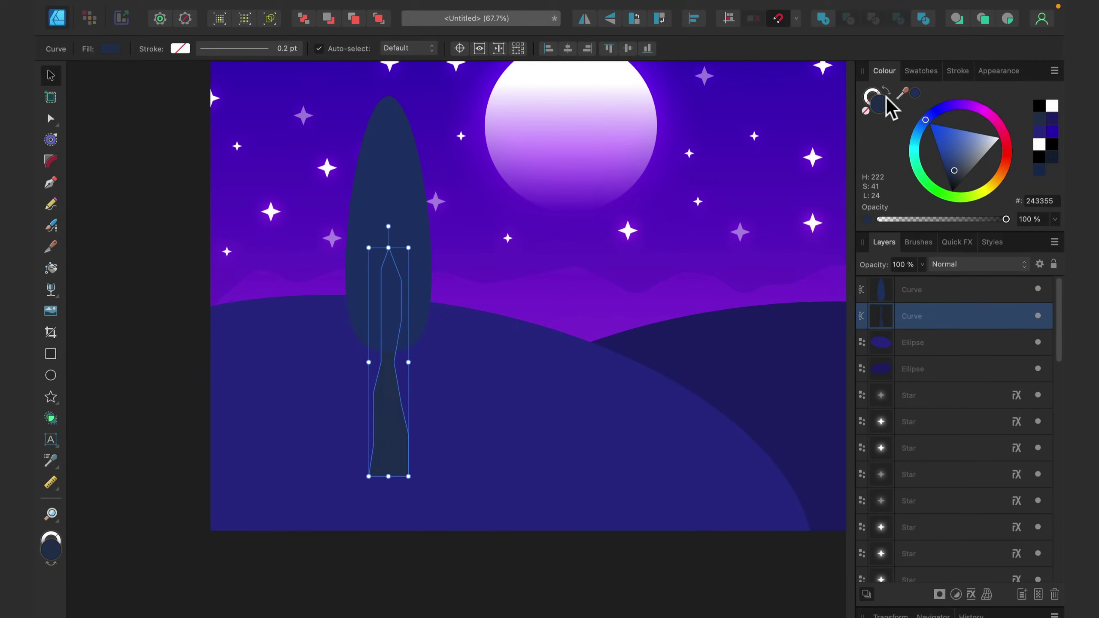
{"action": "left_click", "coordinate": [365, 197], "text": "shift"}
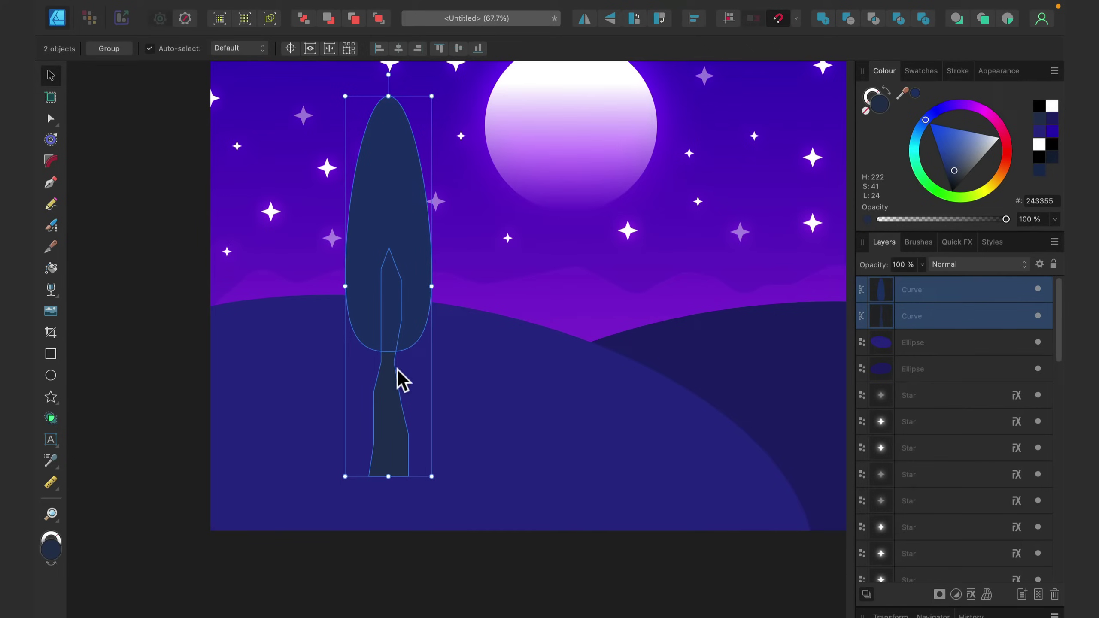
{"action": "right_click", "coordinate": [960, 290]}
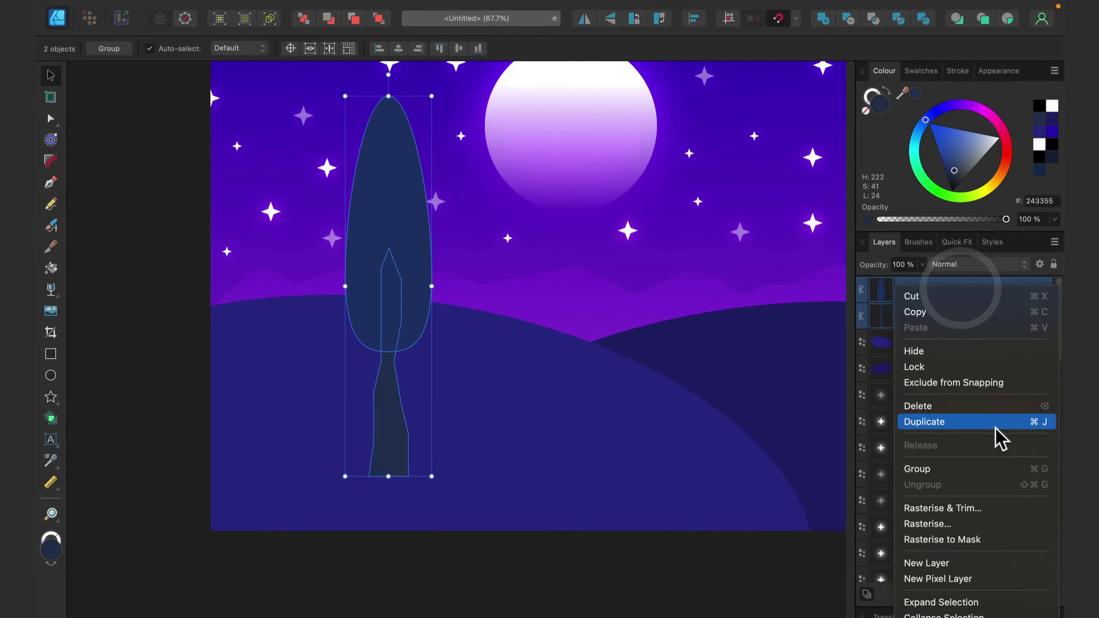
{"action": "left_click", "coordinate": [935, 473]}
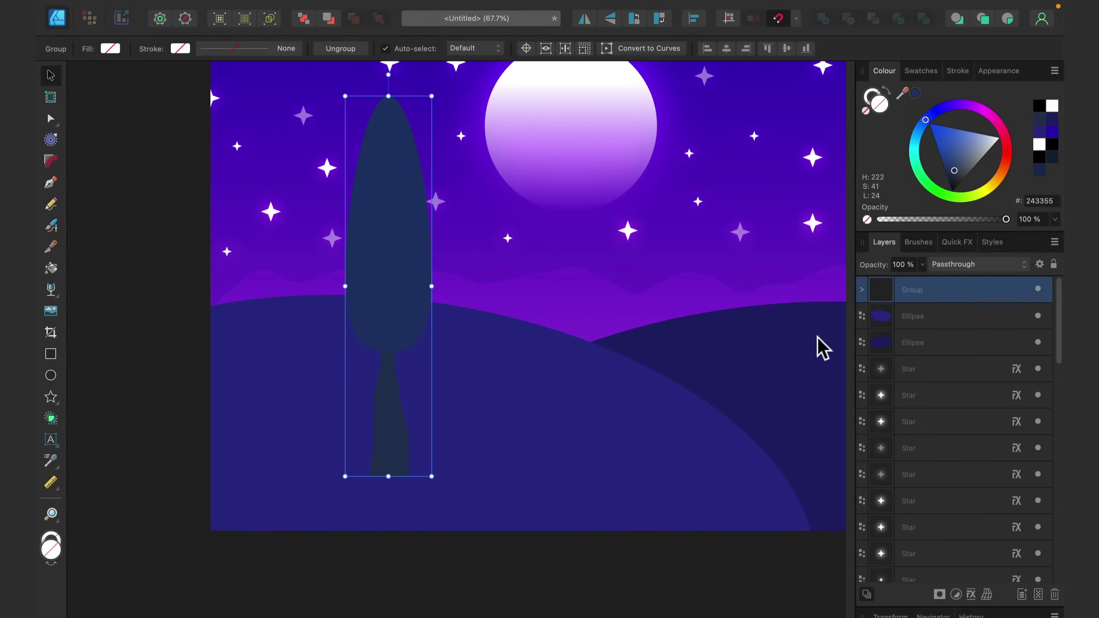
{"action": "double_click", "coordinate": [909, 290]}
{"action": "type", "text": "tree"}
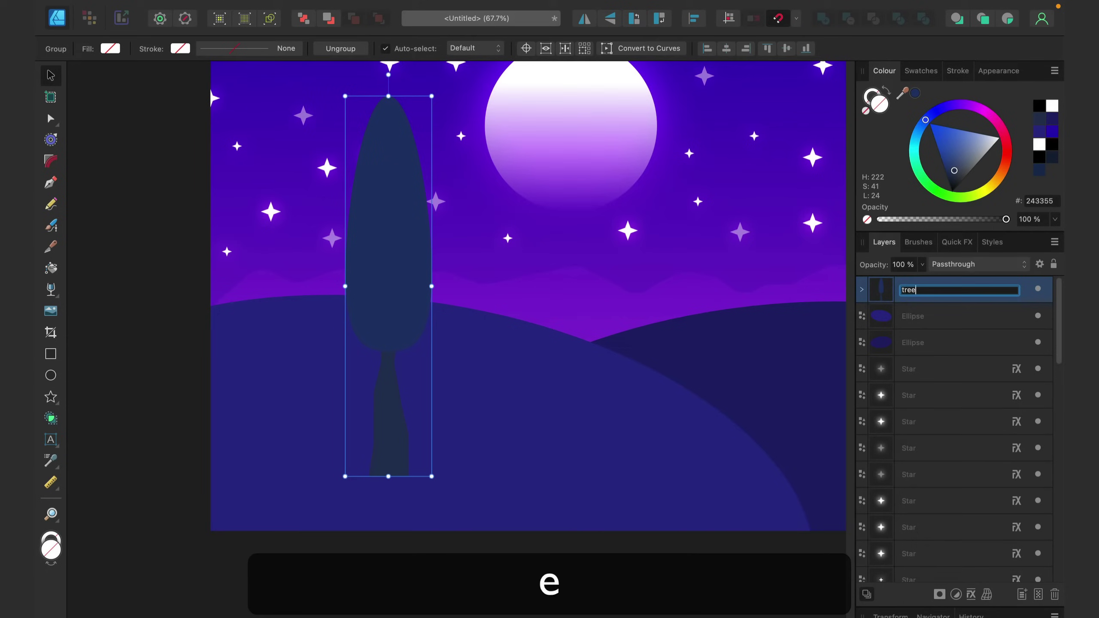
{"action": "key", "text": "Return"}
Resize the tree group and move it to the canvas's left edge
{"action": "left_click_drag", "start_coordinate": [391, 299], "coordinate": [471, 299]}
{"action": "key", "text": "super+minus"}
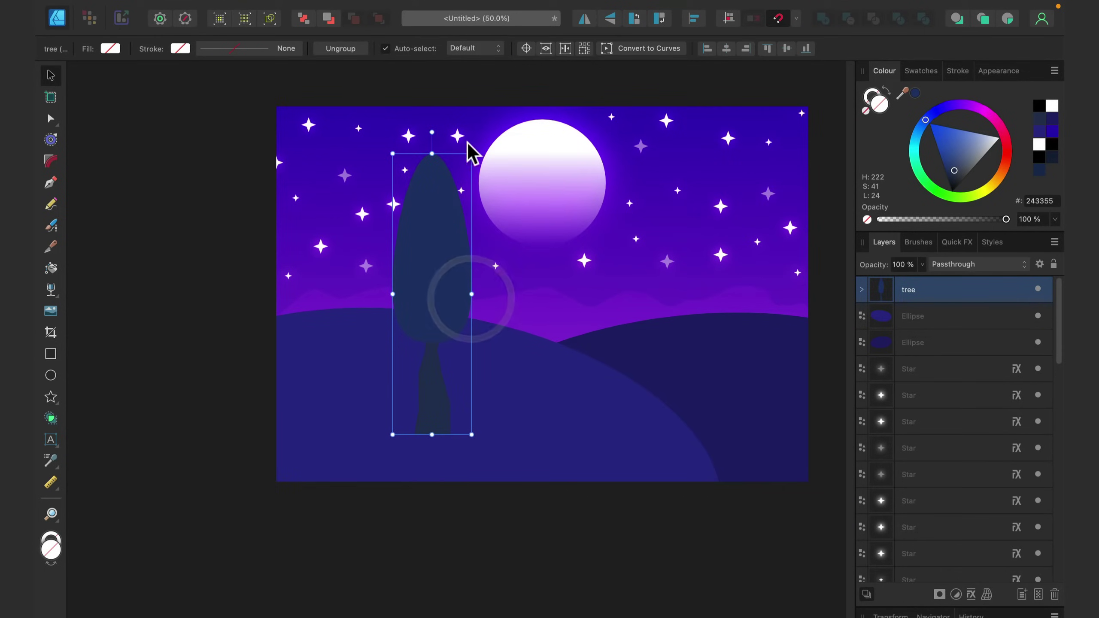
{"action": "left_click_drag", "start_coordinate": [471, 153], "coordinate": [461, 177]}
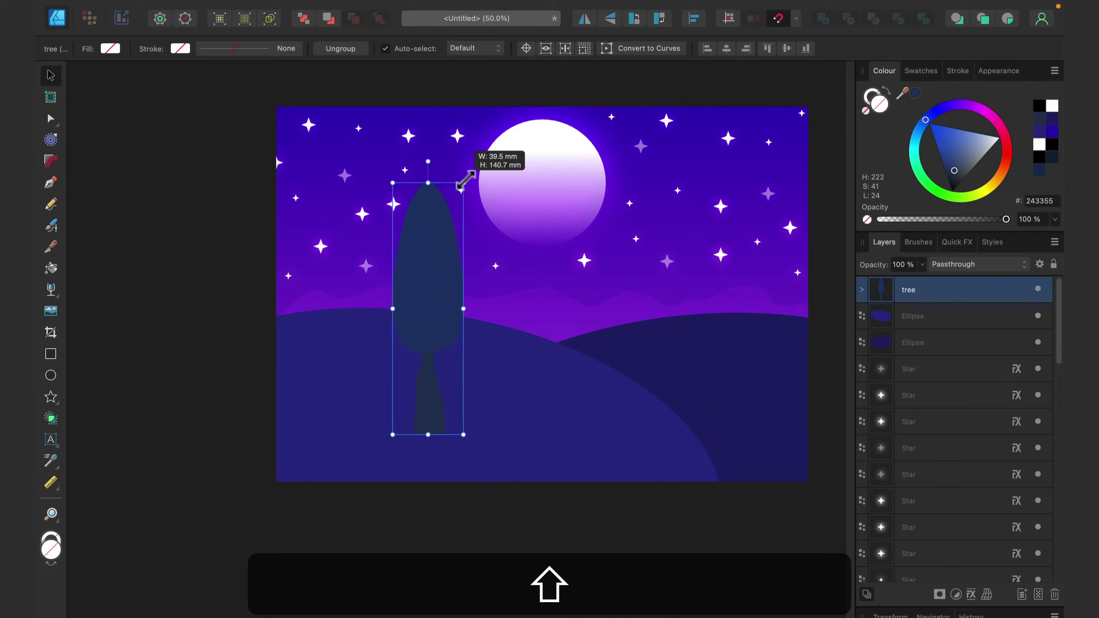
{"action": "left_click_drag", "start_coordinate": [444, 280], "coordinate": [293, 250]}
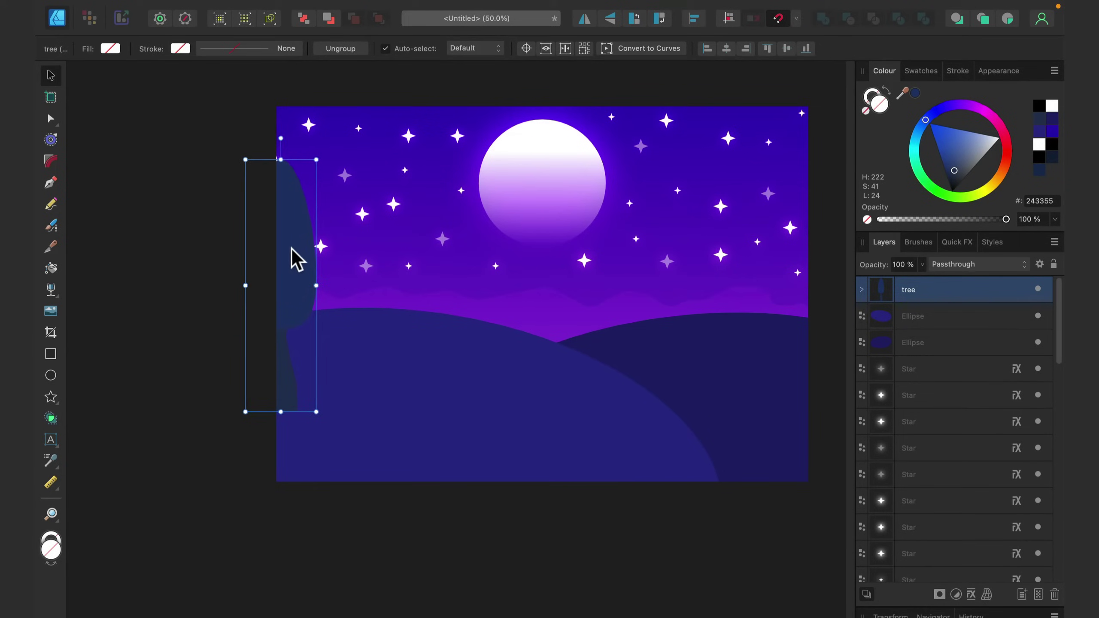
Paste and duplicate the tree several times, resizing each copy to fill the left edge
{"action": "key", "text": "super+v"}
{"action": "left_click_drag", "start_coordinate": [432, 188], "coordinate": [422, 219]}
{"action": "left_click_drag", "start_coordinate": [409, 290], "coordinate": [426, 260]}
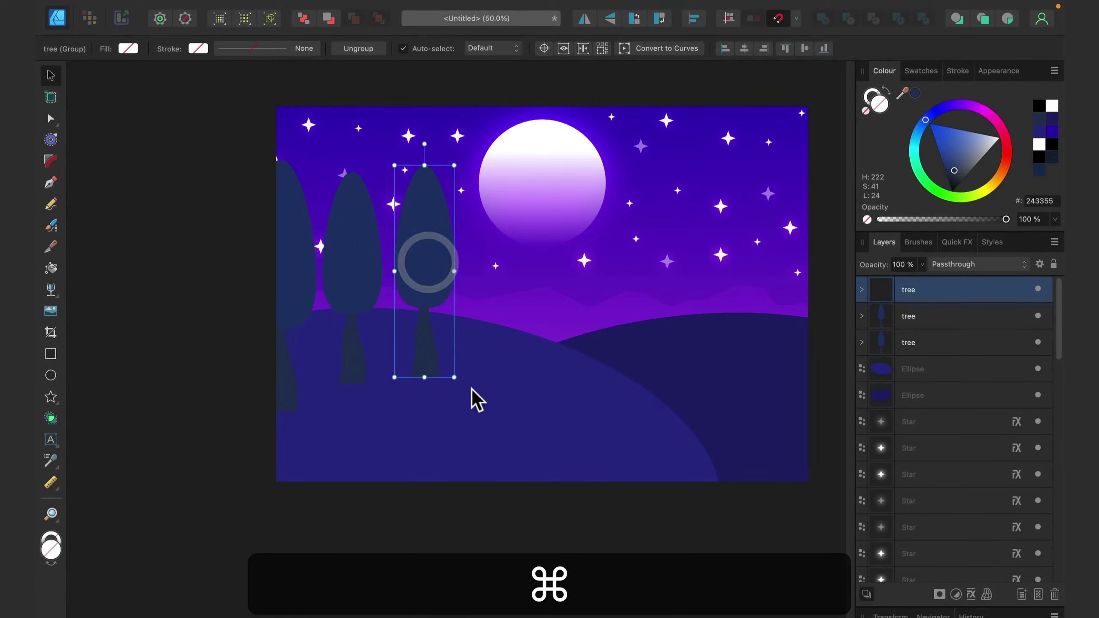
{"action": "left_click_drag", "start_coordinate": [454, 379], "coordinate": [434, 331]}
{"action": "left_click_drag", "start_coordinate": [399, 232], "coordinate": [388, 297]}
{"action": "left_click_drag", "start_coordinate": [404, 399], "coordinate": [422, 438]}
{"action": "left_click_drag", "start_coordinate": [406, 346], "coordinate": [336, 333]}
{"action": "left_click_drag", "start_coordinate": [344, 433], "coordinate": [356, 454]}
{"action": "left_click_drag", "start_coordinate": [336, 356], "coordinate": [444, 477]}
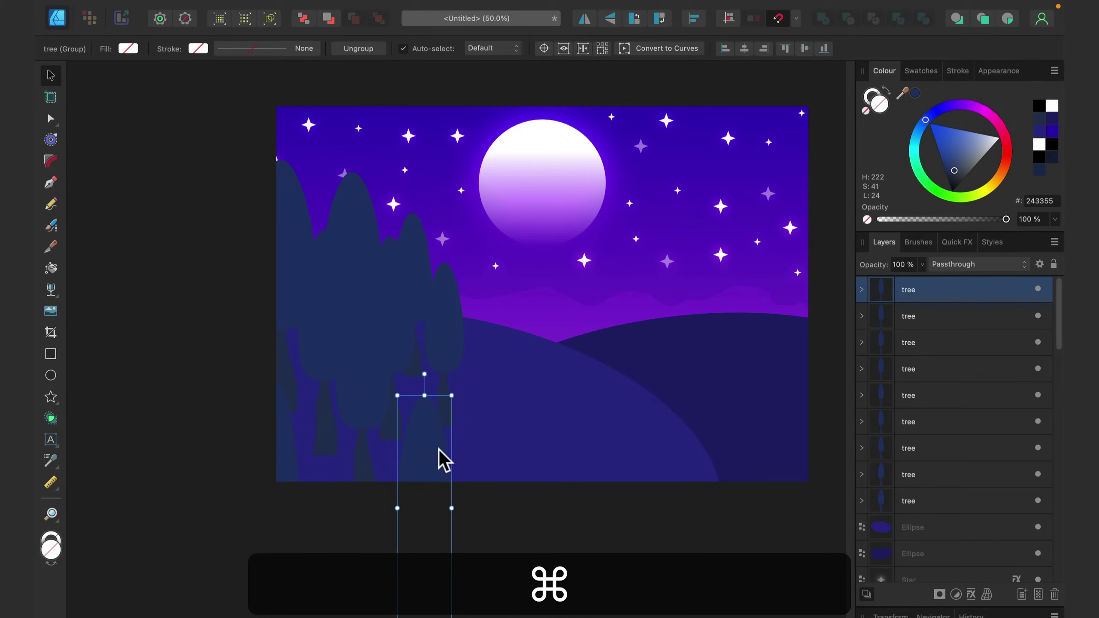
{"action": "left_click_drag", "start_coordinate": [433, 456], "coordinate": [699, 294]}
Duplicate a smaller tree onto the right hill and sample a darker blue
{"action": "key", "text": "super+j"}
{"action": "left_click_drag", "start_coordinate": [713, 234], "coordinate": [697, 307]}
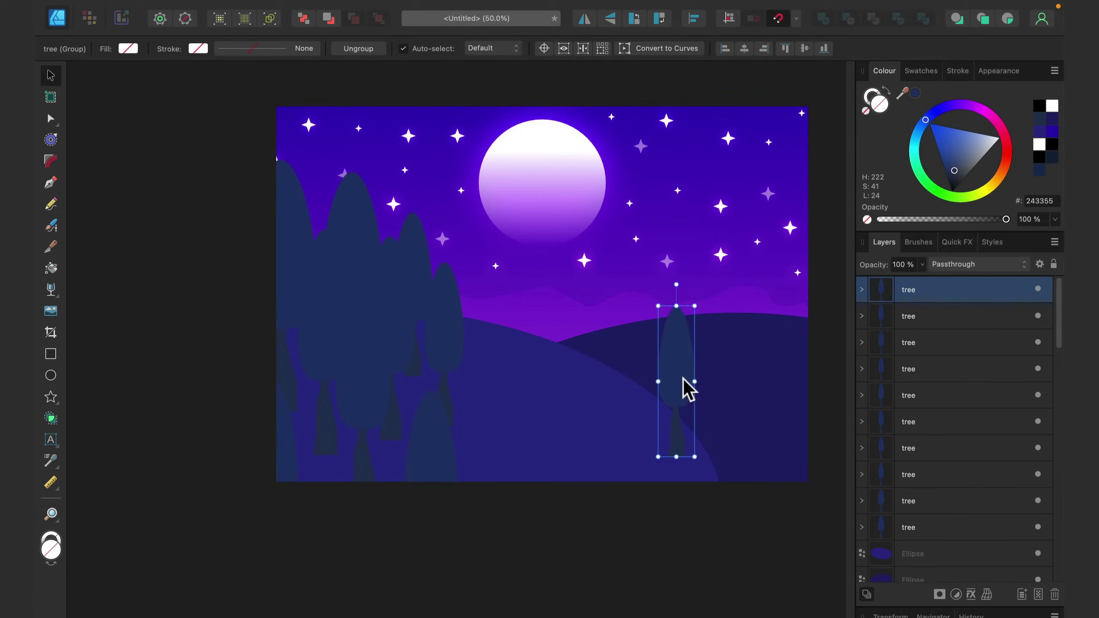
{"action": "left_click_drag", "start_coordinate": [683, 382], "coordinate": [708, 326]}
{"action": "left_click_drag", "start_coordinate": [913, 97], "coordinate": [1020, 141]}
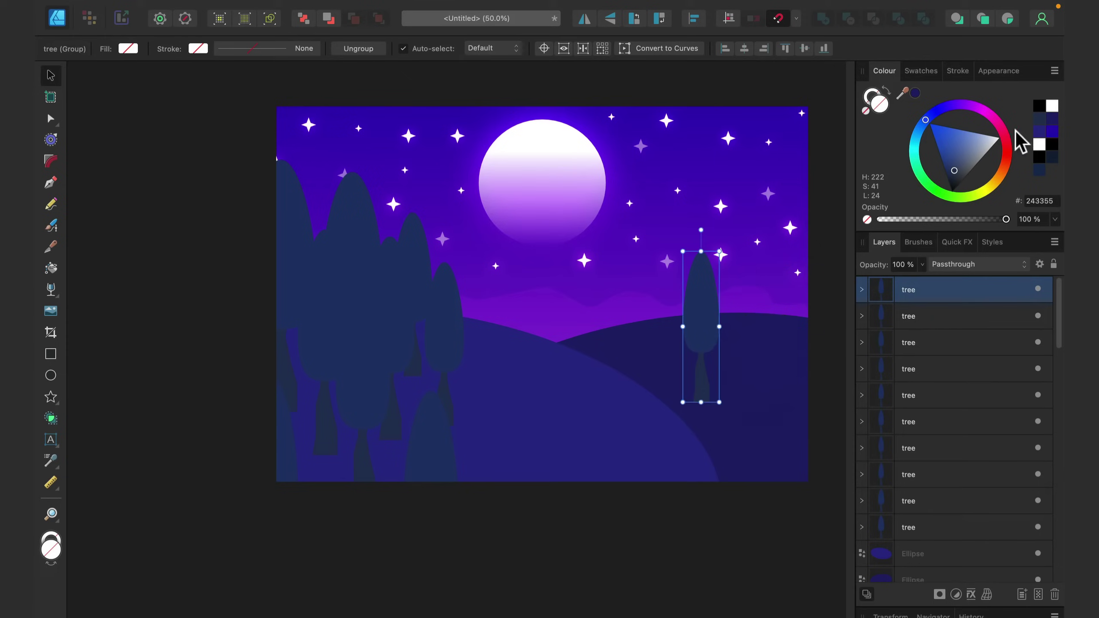
Fill the right-hill tree with a darkened navy, then shrink it and move it toward the right edge
{"action": "left_click", "coordinate": [916, 93]}
{"action": "left_click_drag", "start_coordinate": [704, 303], "coordinate": [759, 301]}
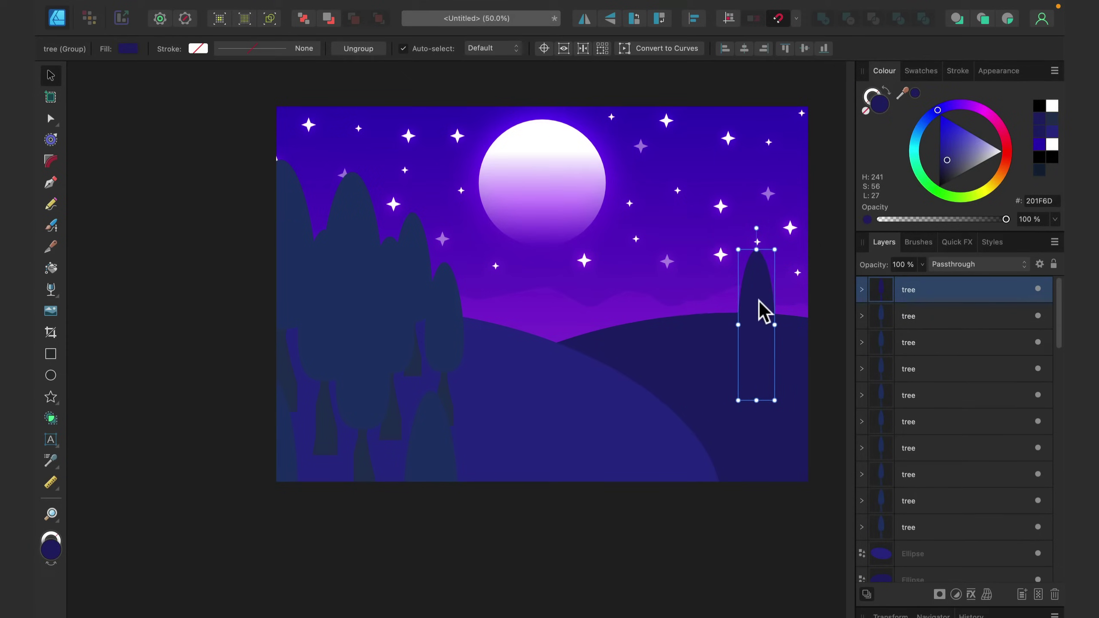
{"action": "left_click_drag", "start_coordinate": [946, 161], "coordinate": [947, 164]}
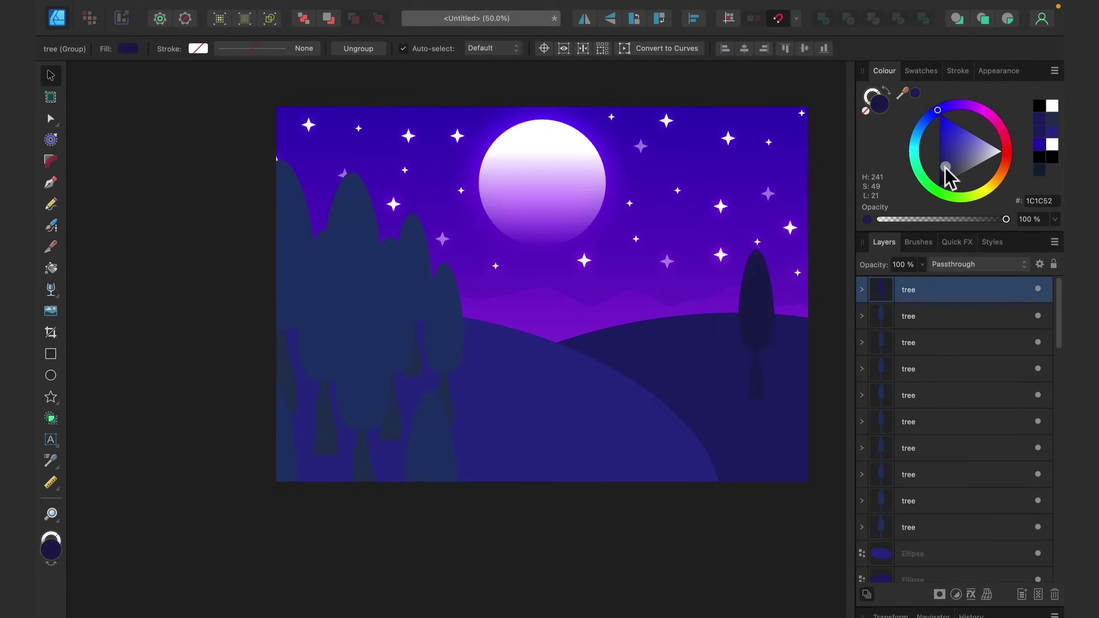
{"action": "left_click_drag", "start_coordinate": [773, 399], "coordinate": [771, 374]}
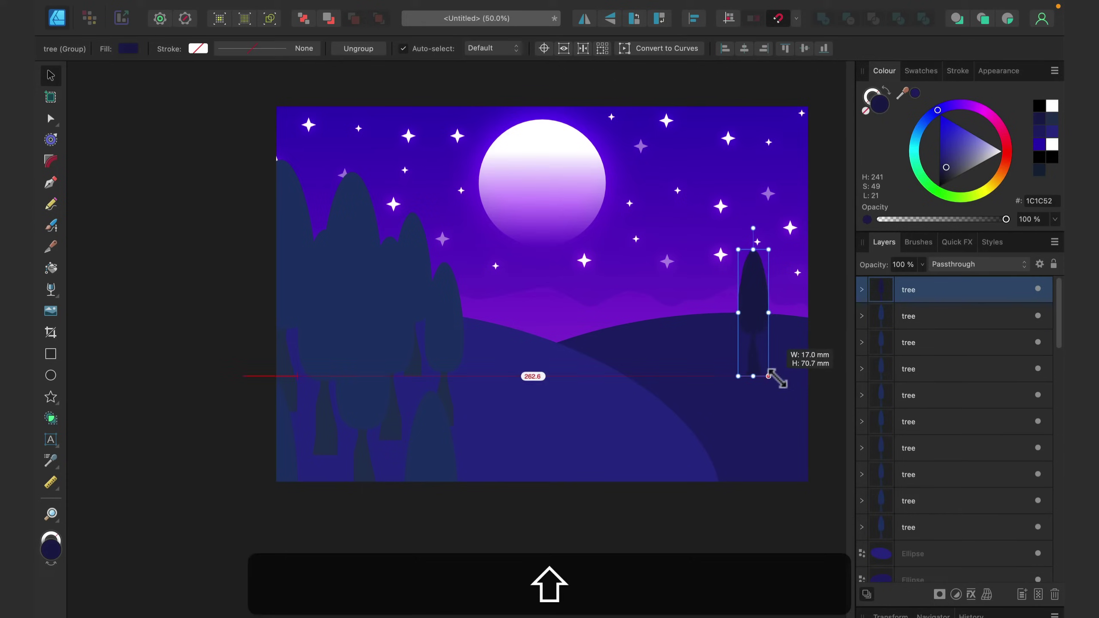
{"action": "left_click_drag", "start_coordinate": [762, 327], "coordinate": [784, 342]}
{"action": "left_click_drag", "start_coordinate": [791, 264], "coordinate": [808, 338]}
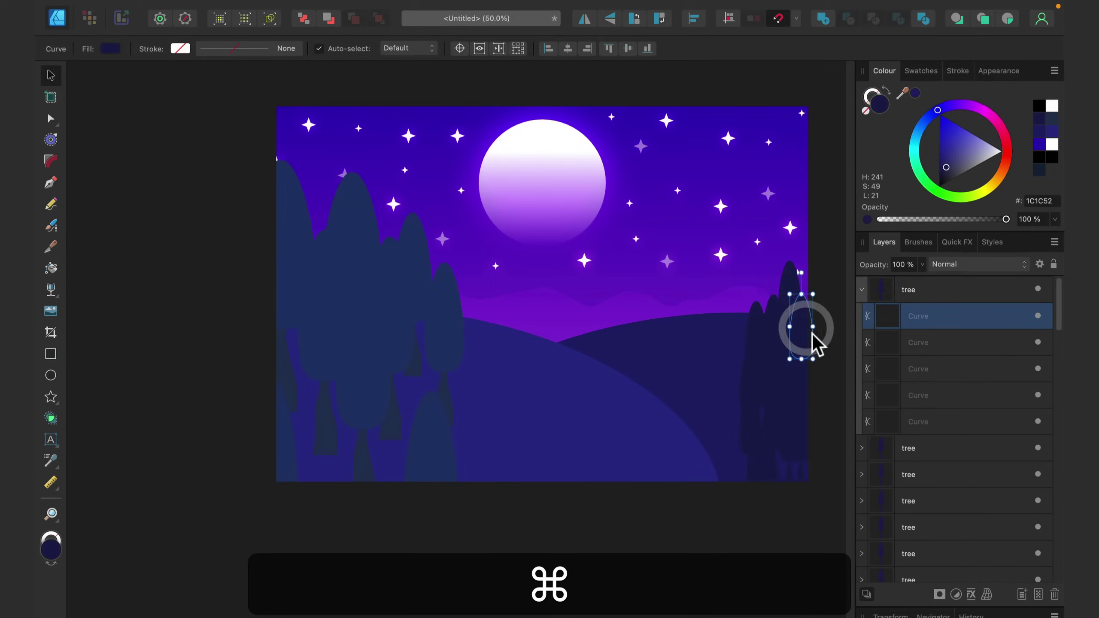
Arrange the dark trees along the right edge, tilting one by about 11 degrees
{"action": "left_click", "coordinate": [863, 290]}
{"action": "left_click", "coordinate": [961, 343]}
{"action": "left_click_drag", "start_coordinate": [804, 446], "coordinate": [757, 360]}
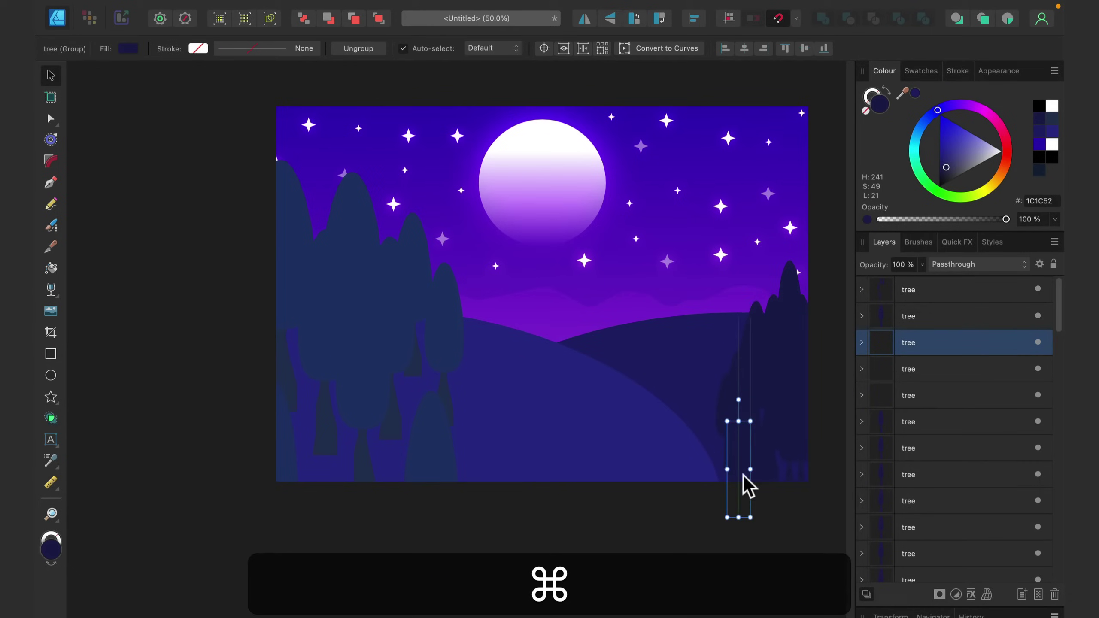
{"action": "left_click_drag", "start_coordinate": [745, 472], "coordinate": [805, 488]}
{"action": "left_click_drag", "start_coordinate": [793, 446], "coordinate": [735, 356]}
{"action": "left_click_drag", "start_coordinate": [735, 313], "coordinate": [725, 305]}
{"action": "mouse_move", "coordinate": [743, 373]}
{"action": "left_mouse_down"}
{"action": "mouse_move", "coordinate": [755, 351]}
{"action": "mouse_move", "coordinate": [755, 363]}
{"action": "left_mouse_up"}
{"action": "left_click_drag", "start_coordinate": [739, 416], "coordinate": [728, 455]}
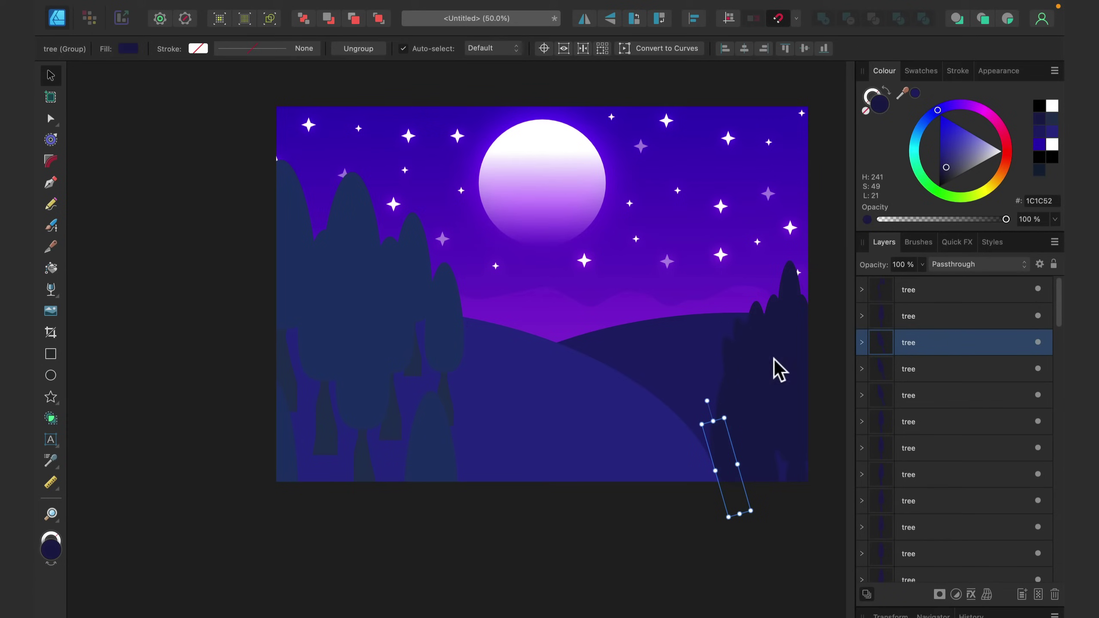
{"action": "left_click", "coordinate": [756, 366]}
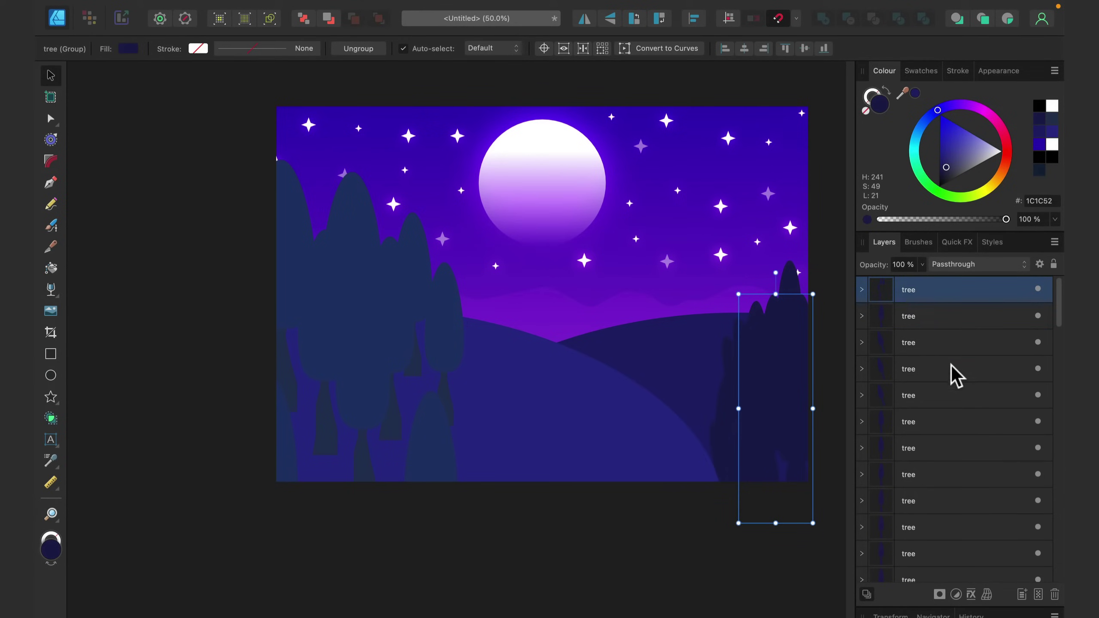
Group all 21 right-hand tree layers with Cmd+G and shift the group left
{"action": "scroll", "coordinate": [951, 367], "scroll_direction": "down", "scroll_amount": 3}
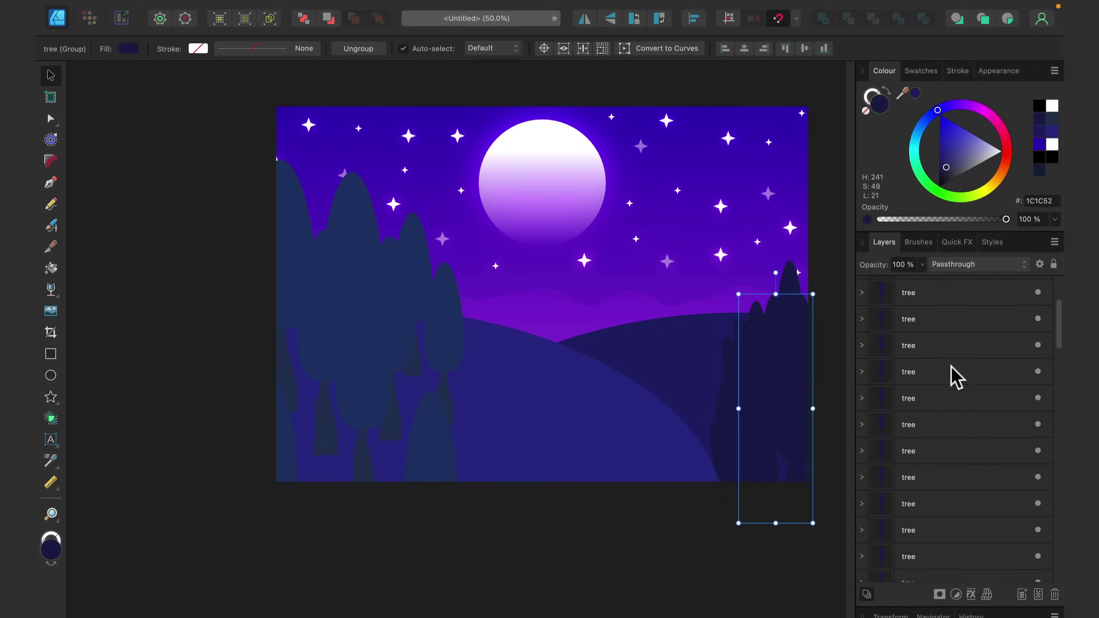
{"action": "left_click", "coordinate": [967, 449], "text": "shift"}
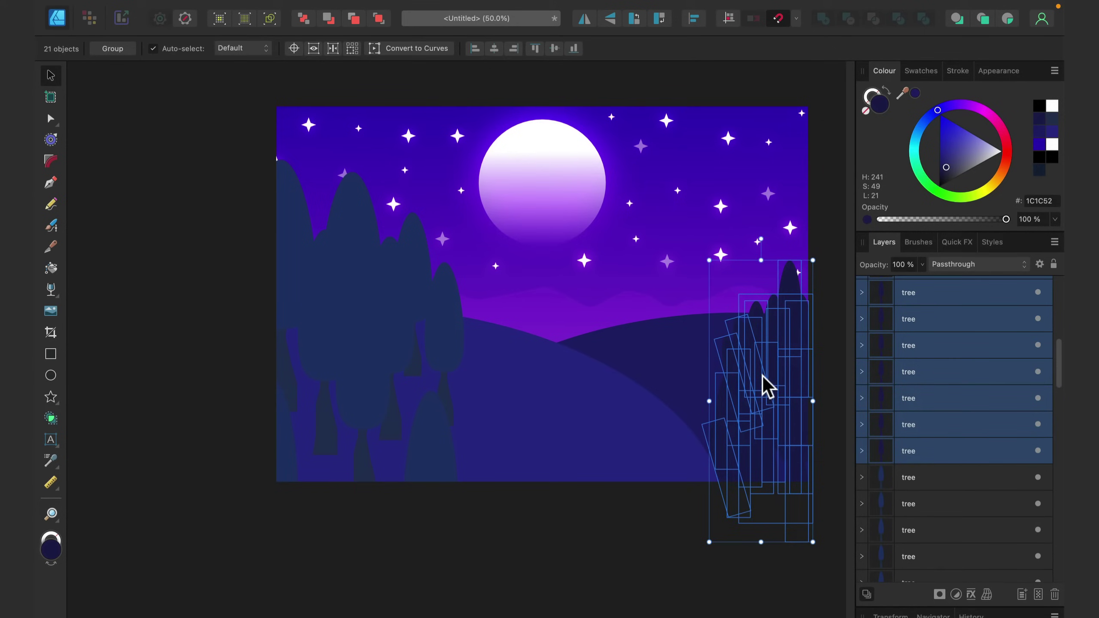
{"action": "key", "text": "super+g"}
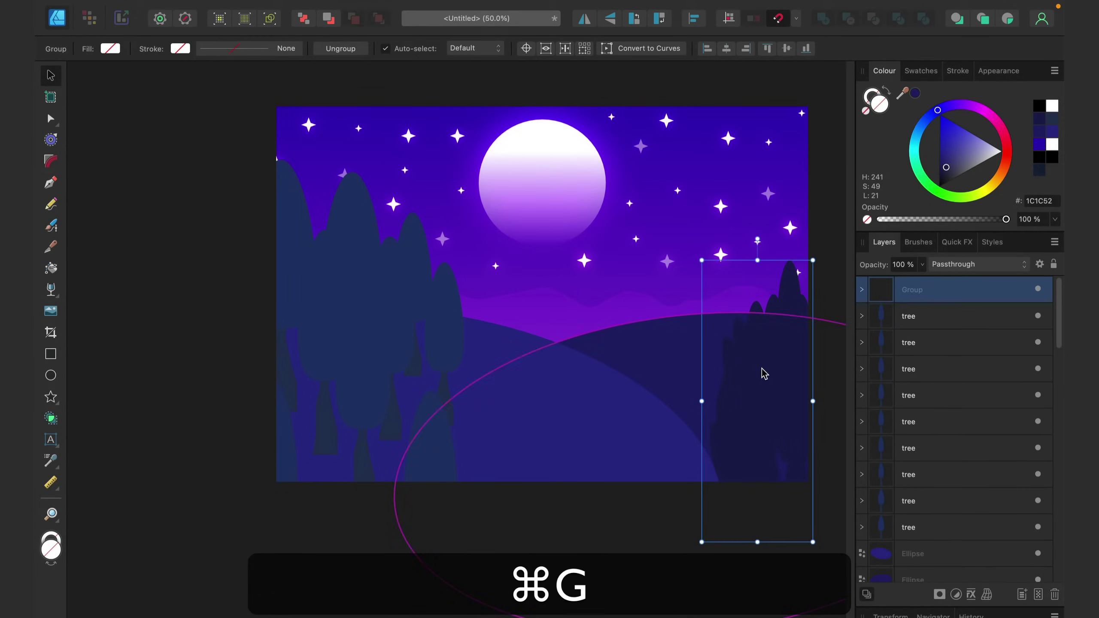
{"action": "mouse_move", "coordinate": [746, 398]}
{"action": "left_mouse_down"}
{"action": "mouse_move", "coordinate": [759, 410]}
{"action": "mouse_move", "coordinate": [761, 398]}
{"action": "mouse_move", "coordinate": [695, 394]}
{"action": "mouse_move", "coordinate": [623, 405]}
{"action": "mouse_move", "coordinate": [747, 404]}
{"action": "left_mouse_up"}
Widen the right tree group, move it behind the hill and lower it slightly
{"action": "left_click_drag", "start_coordinate": [808, 419], "coordinate": [823, 419]}
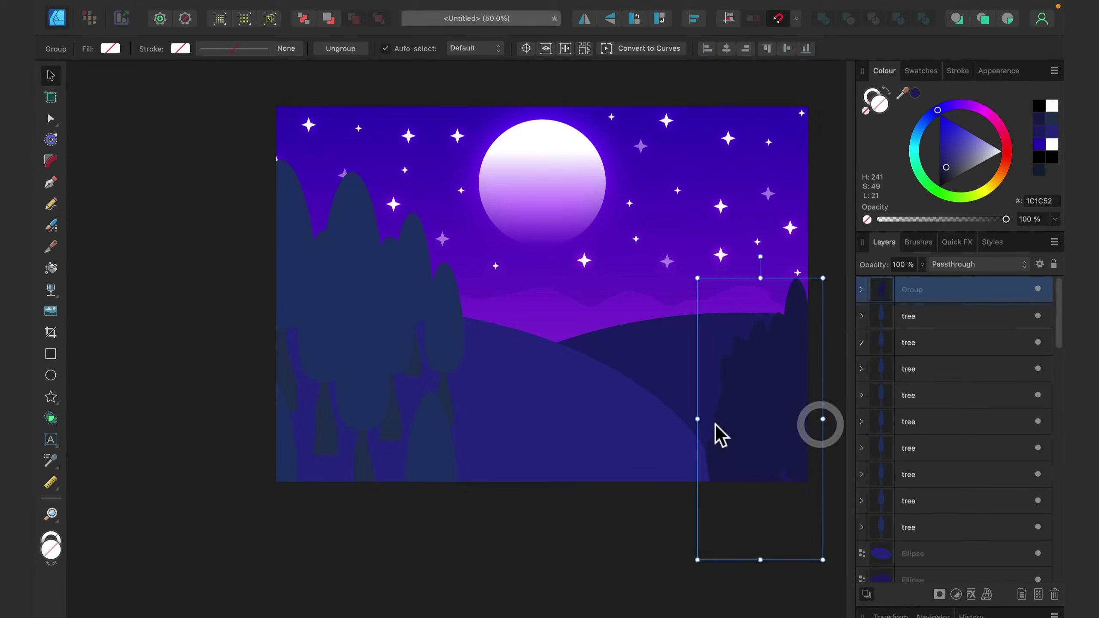
{"action": "left_click_drag", "start_coordinate": [697, 419], "coordinate": [686, 419]}
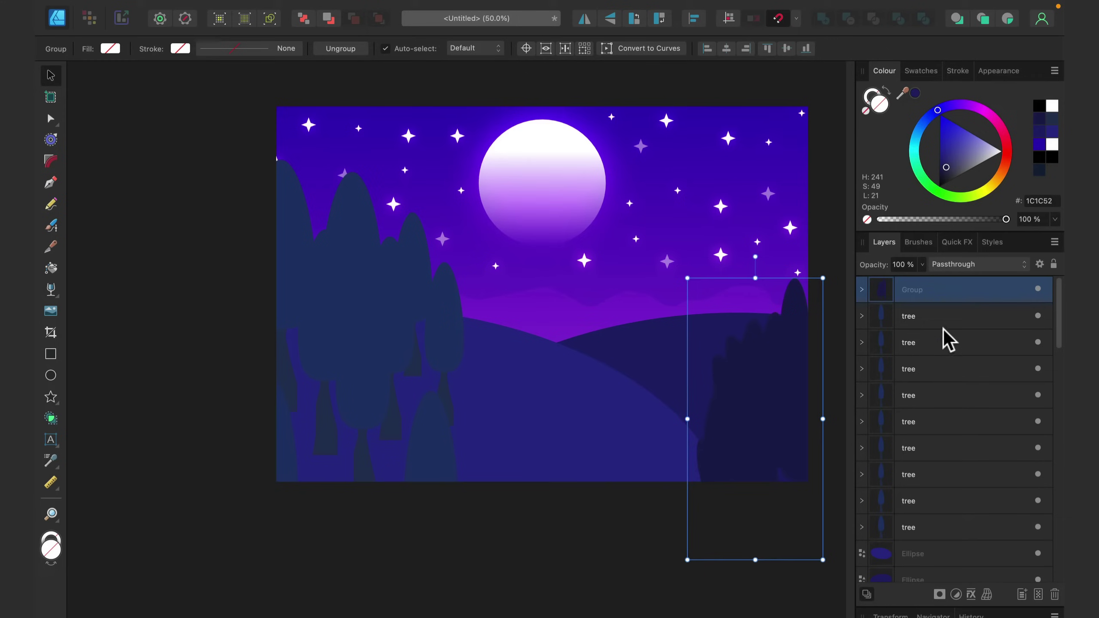
{"action": "left_click_drag", "start_coordinate": [957, 294], "coordinate": [961, 566]}
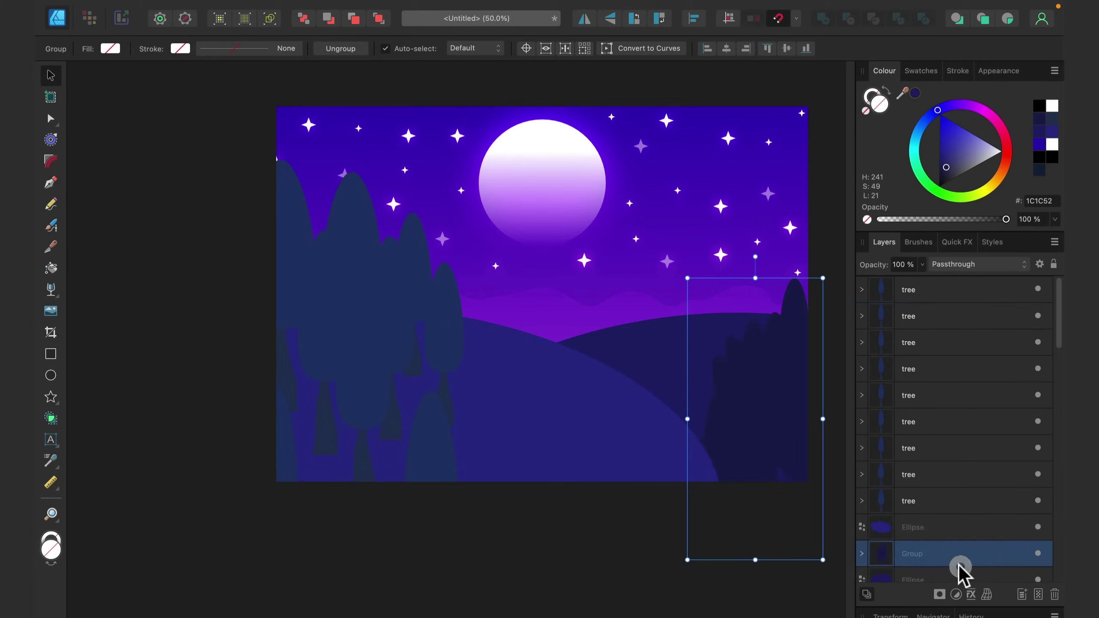
{"action": "left_click", "coordinate": [608, 545]}
{"action": "left_click", "coordinate": [785, 371]}
{"action": "left_click_drag", "start_coordinate": [789, 407], "coordinate": [782, 426]}
{"action": "left_click", "coordinate": [566, 528]}
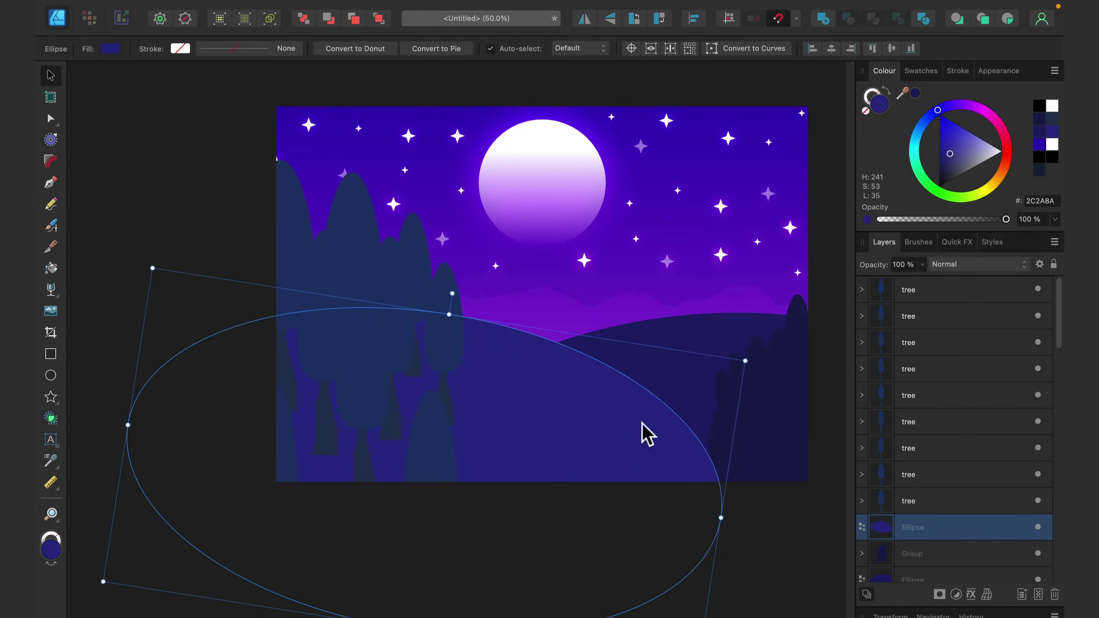
{"action": "left_click", "coordinate": [214, 157]}
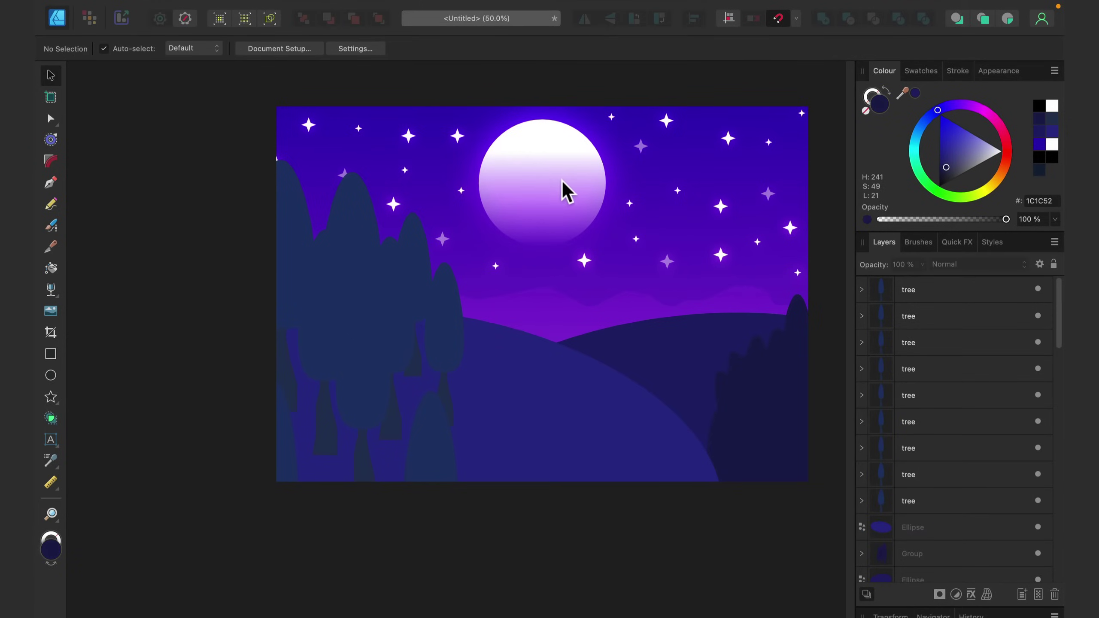
Select all nine left-hand tree layers together in the Layers panel
{"action": "left_click", "coordinate": [329, 268]}
{"action": "left_click", "coordinate": [954, 495]}
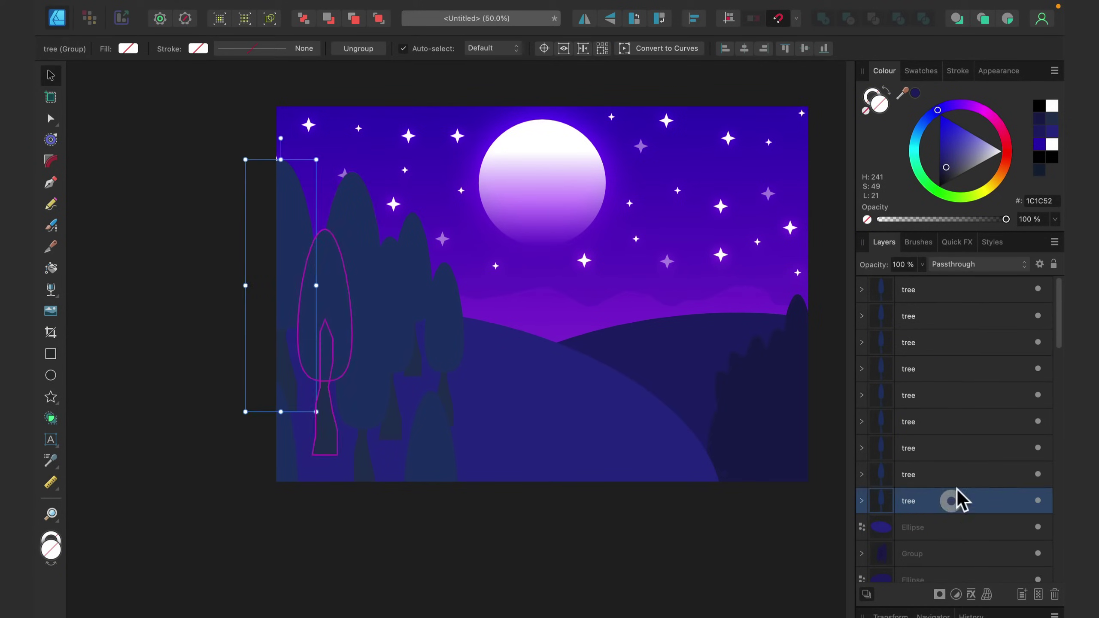
{"action": "scroll", "coordinate": [970, 463], "scroll_direction": "down", "scroll_amount": 5}
{"action": "scroll", "coordinate": [963, 451], "scroll_direction": "up", "scroll_amount": 5}
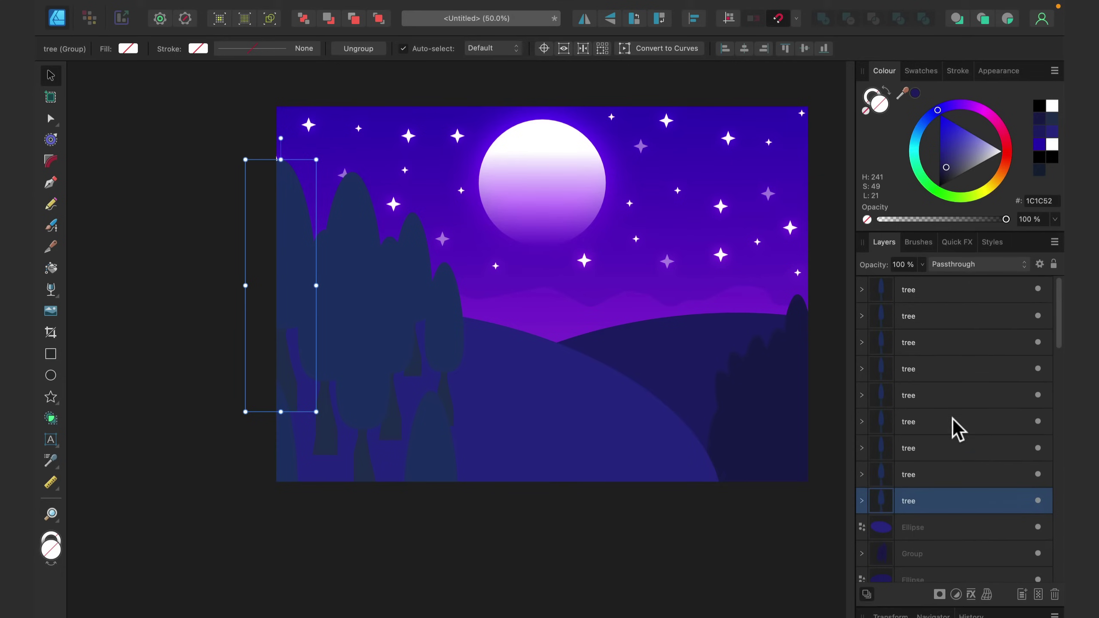
{"action": "left_click", "coordinate": [953, 289]}
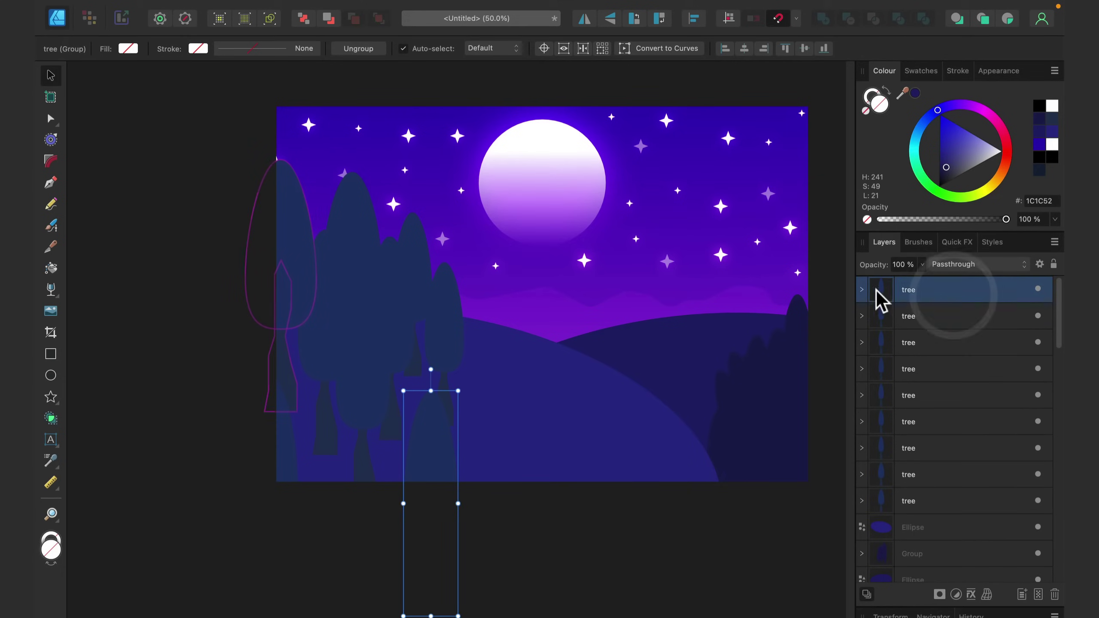
{"action": "left_click", "coordinate": [959, 498], "text": "shift"}
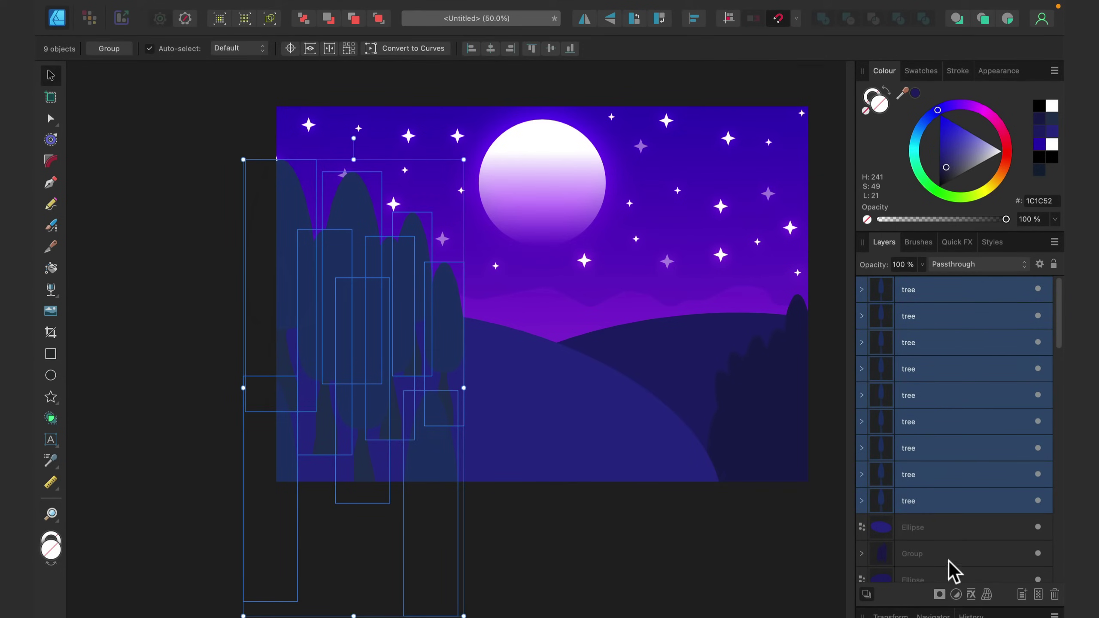
Enable a Gradient Overlay on the trees with a dark grey stop, shifted midpoint and added noise
{"action": "left_click", "coordinate": [971, 594]}
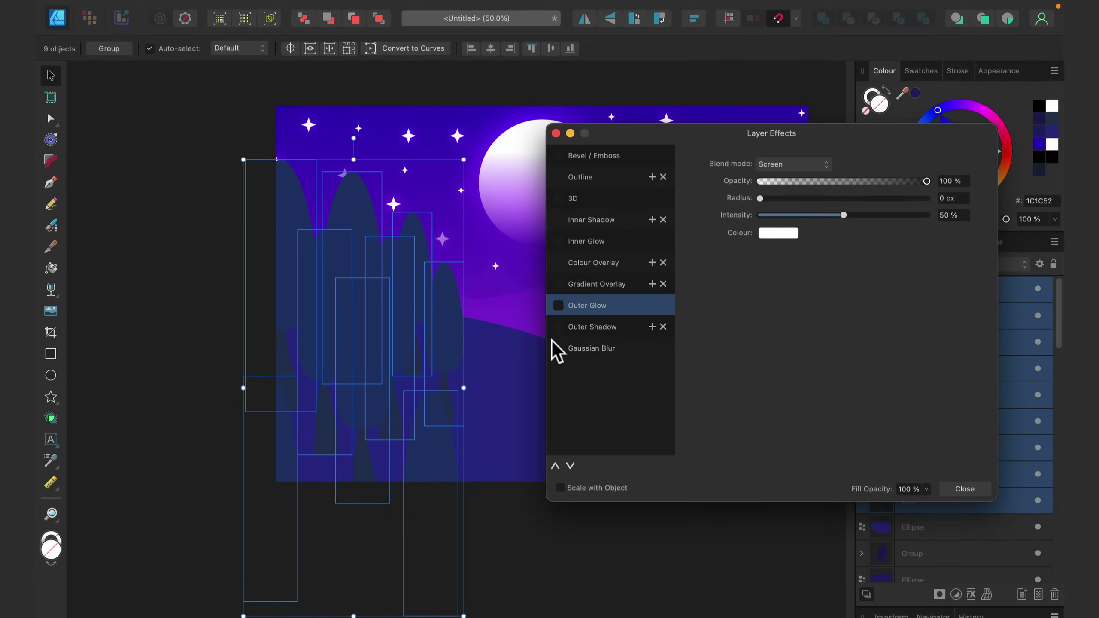
{"action": "left_click", "coordinate": [578, 284]}
{"action": "left_click", "coordinate": [558, 285]}
{"action": "left_click_drag", "start_coordinate": [700, 137], "coordinate": [738, 167]}
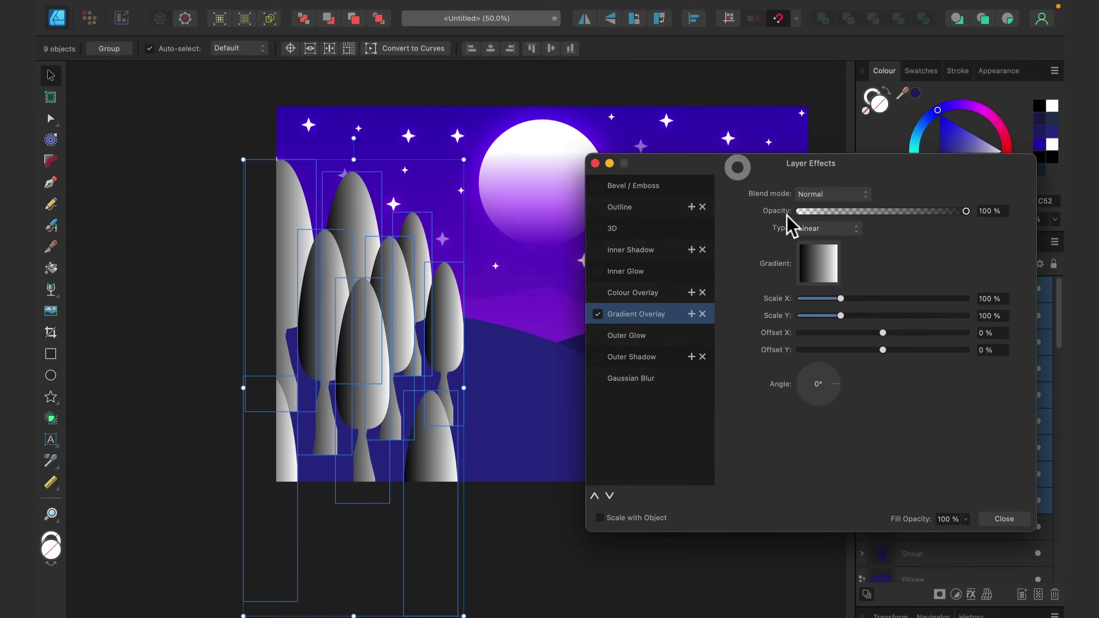
{"action": "left_click_drag", "start_coordinate": [827, 365], "coordinate": [850, 375]}
{"action": "left_click", "coordinate": [821, 260]}
{"action": "left_click_drag", "start_coordinate": [818, 325], "coordinate": [958, 333]}
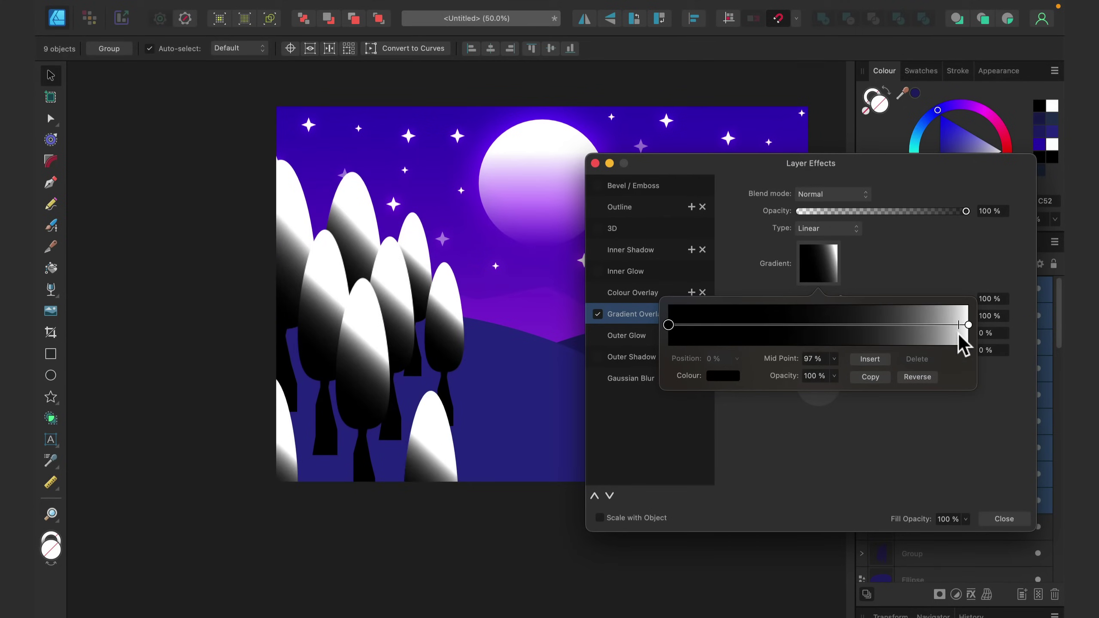
{"action": "left_click", "coordinate": [669, 324]}
{"action": "left_click", "coordinate": [732, 376]}
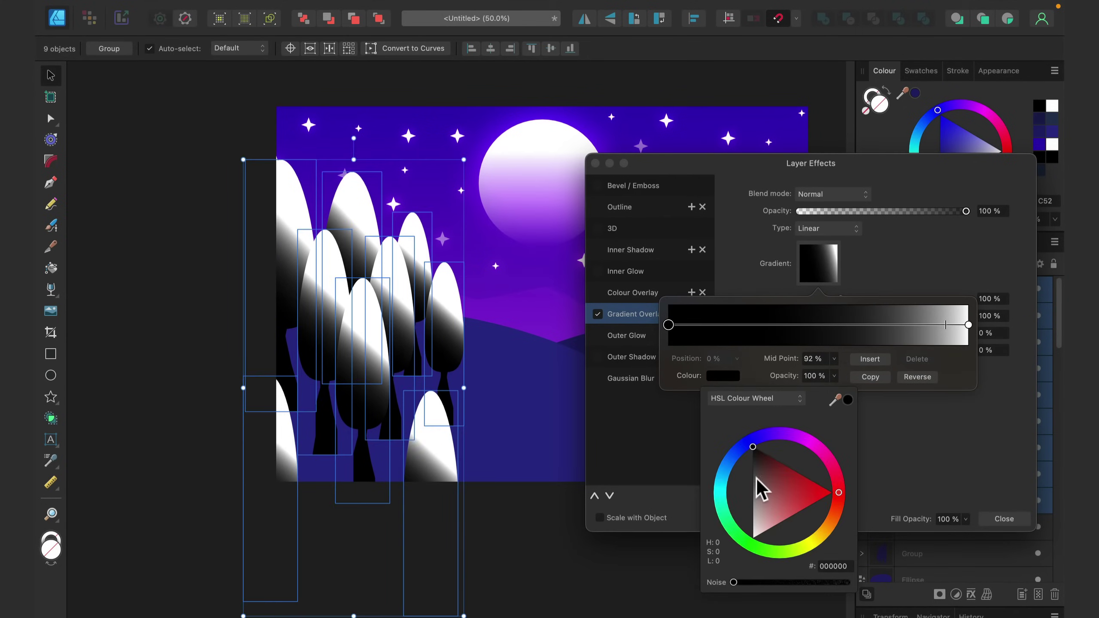
{"action": "left_click_drag", "start_coordinate": [761, 476], "coordinate": [744, 459]}
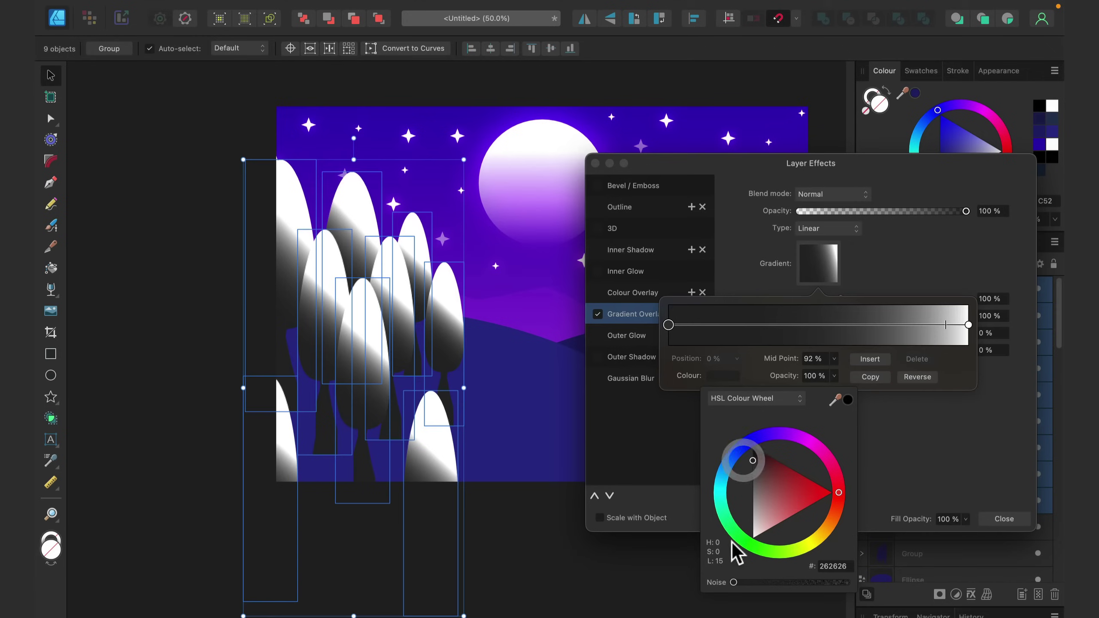
{"action": "left_click_drag", "start_coordinate": [745, 585], "coordinate": [790, 583]}
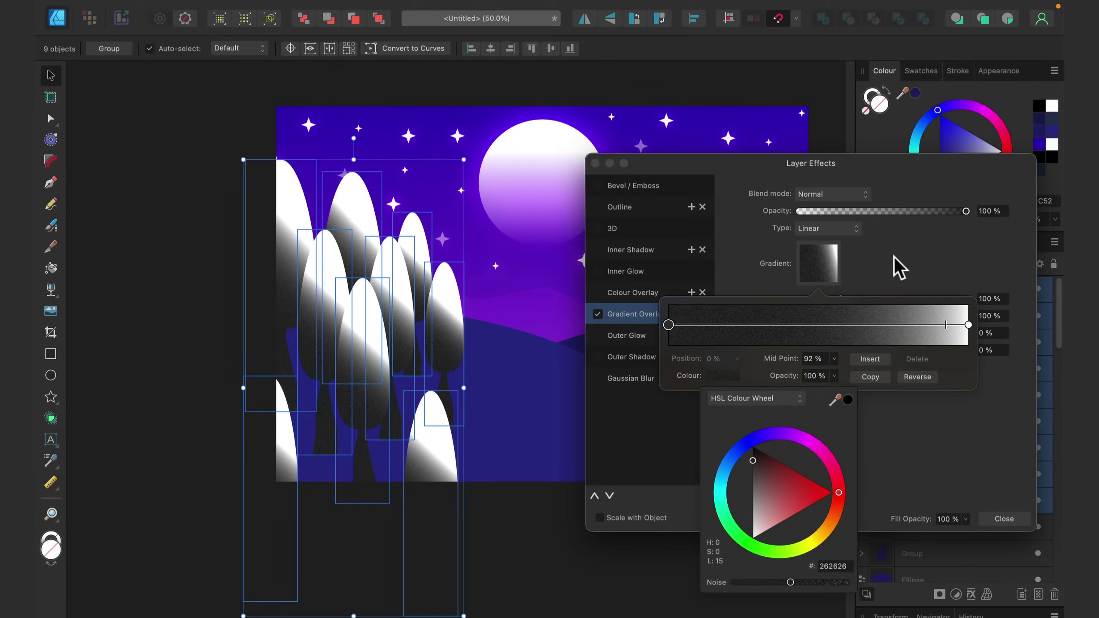
{"action": "left_click", "coordinate": [922, 265]}
{"action": "left_click", "coordinate": [930, 250]}
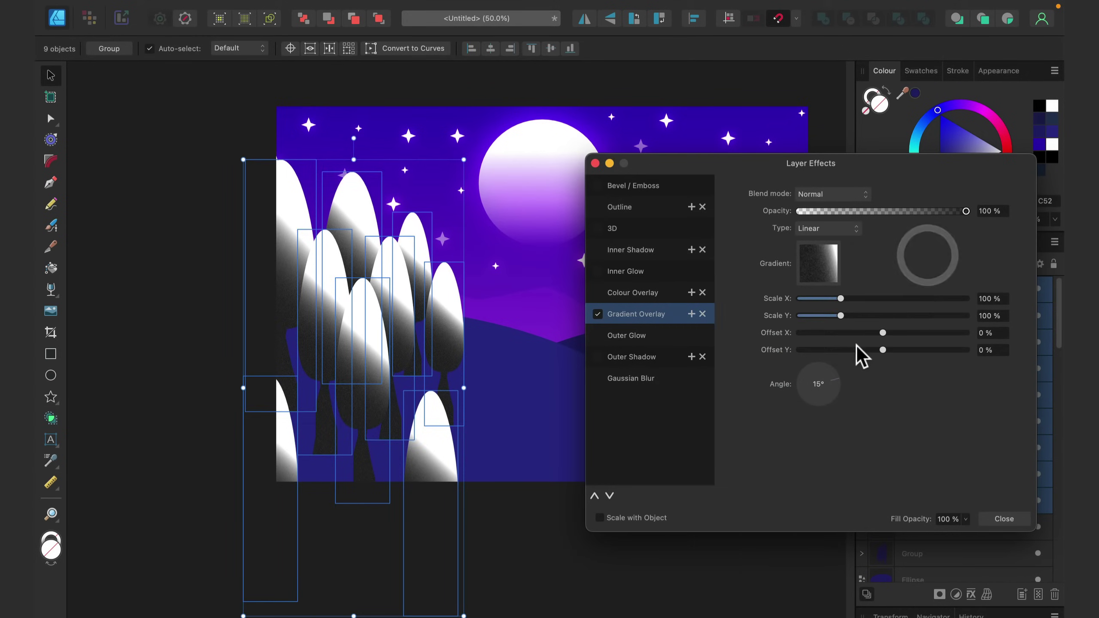
Tilt and widen the gradient, blending it in Overlay at 51% opacity
{"action": "left_click_drag", "start_coordinate": [835, 371], "coordinate": [861, 377]}
{"action": "mouse_move", "coordinate": [840, 299]}
{"action": "left_mouse_down"}
{"action": "mouse_move", "coordinate": [880, 299]}
{"action": "mouse_move", "coordinate": [831, 317]}
{"action": "left_mouse_up"}
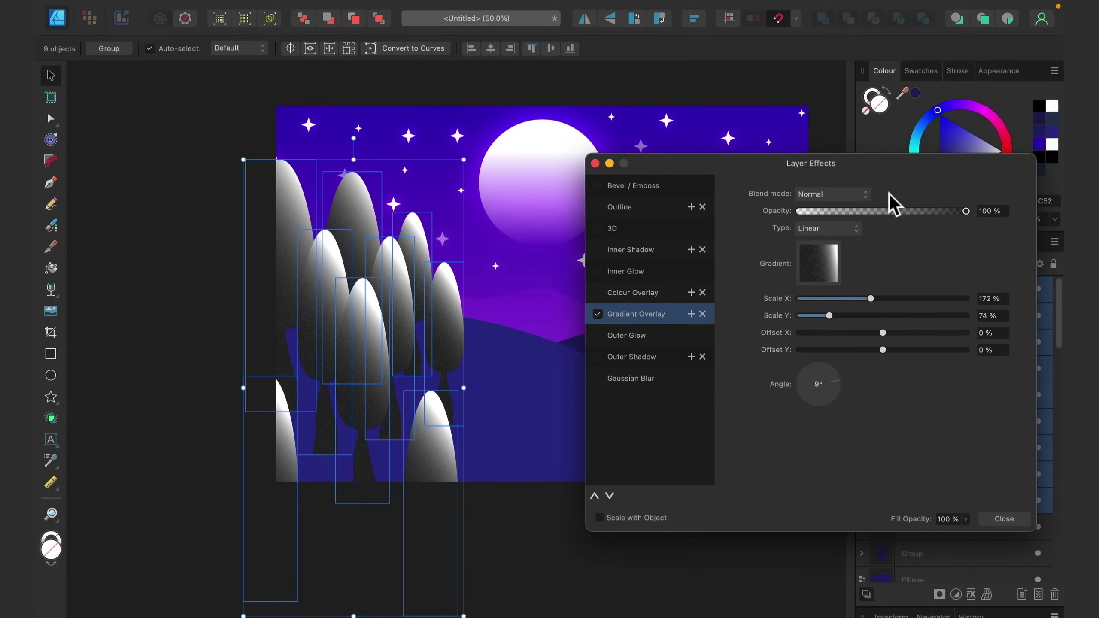
{"action": "left_click", "coordinate": [855, 194]}
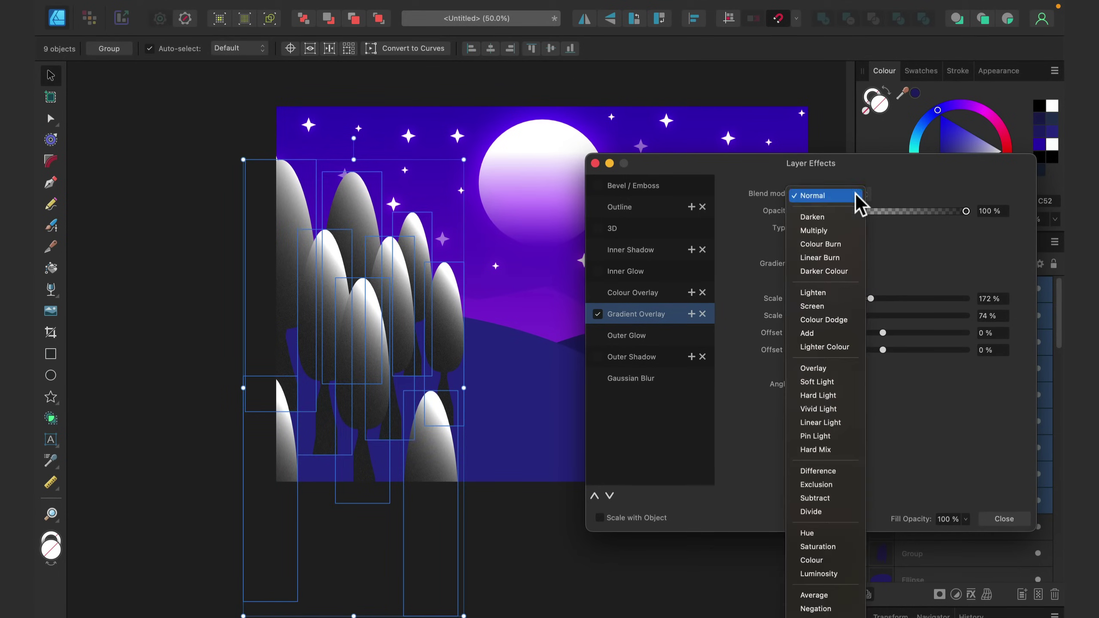
{"action": "left_click", "coordinate": [838, 368]}
{"action": "left_click_drag", "start_coordinate": [965, 211], "coordinate": [883, 215]}
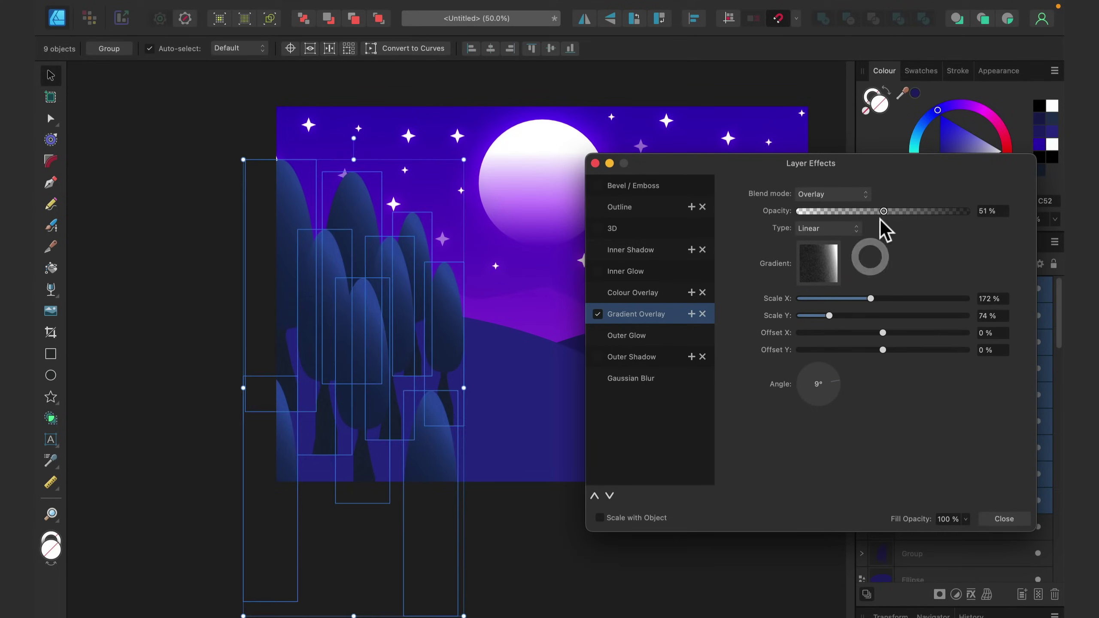
{"action": "left_click", "coordinate": [1000, 519]}
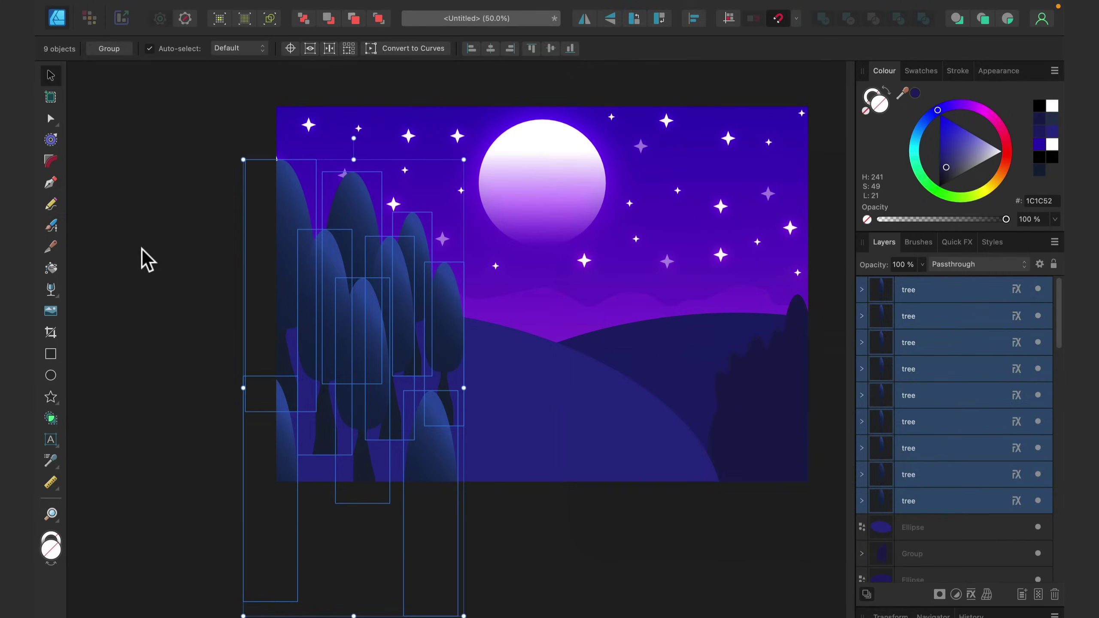
{"action": "left_click", "coordinate": [152, 250]}
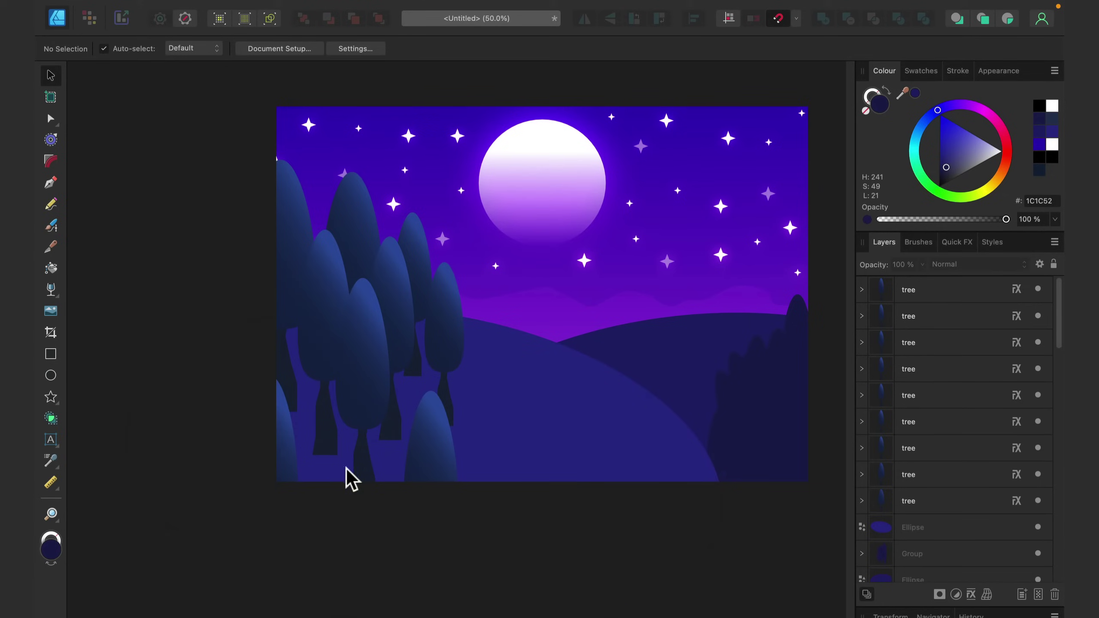
Draw a black ellipse and place it behind the left trees
{"action": "left_click", "coordinate": [49, 374]}
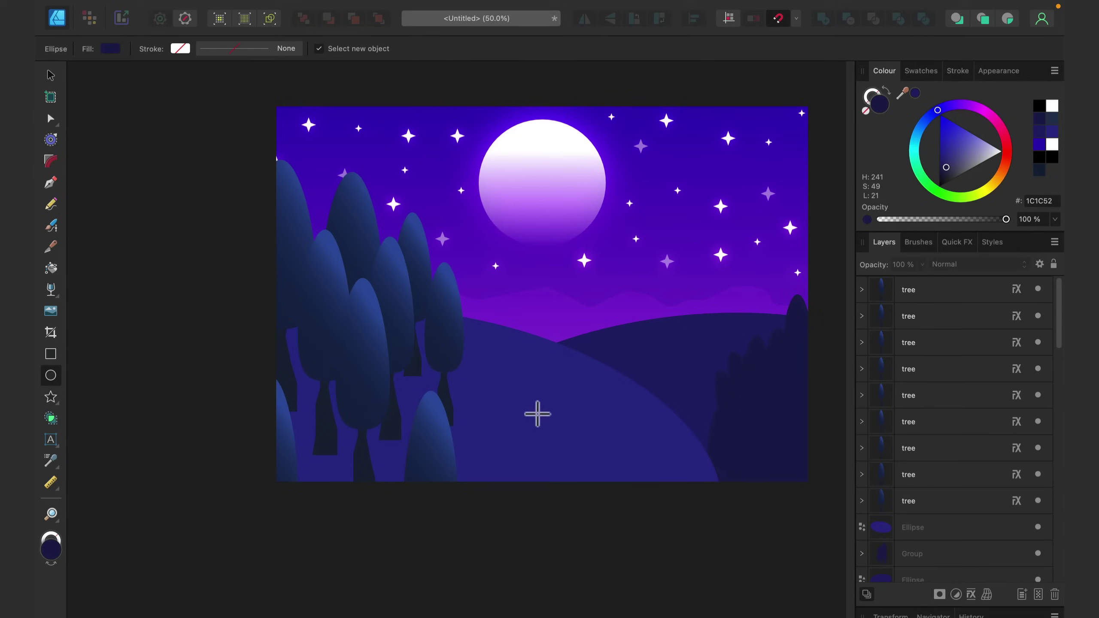
{"action": "left_click_drag", "start_coordinate": [494, 287], "coordinate": [598, 343]}
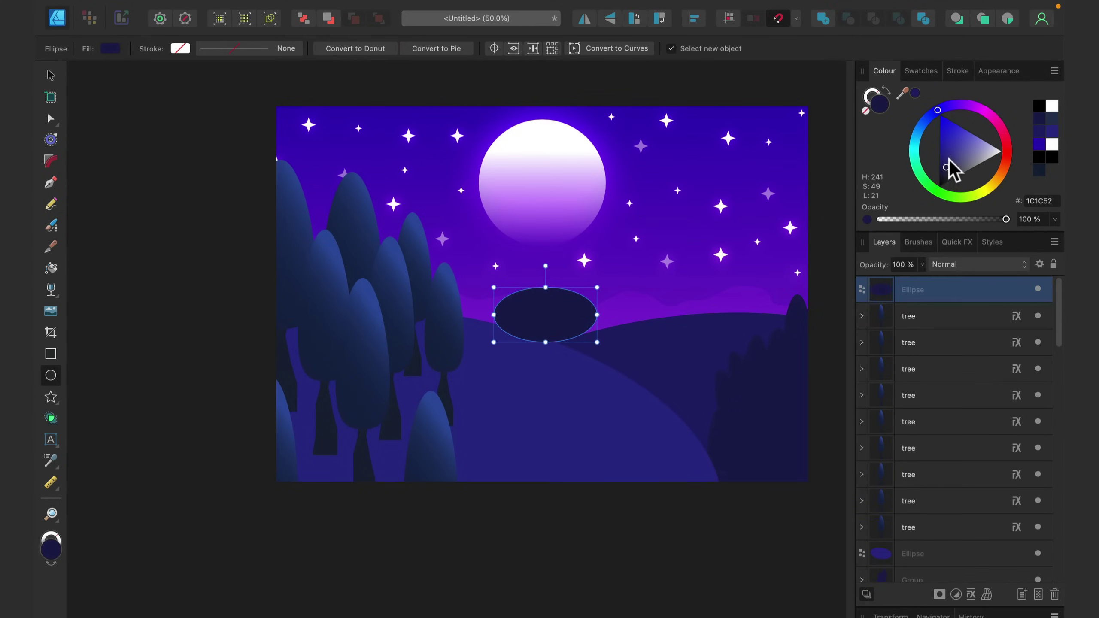
{"action": "left_click_drag", "start_coordinate": [952, 171], "coordinate": [927, 206]}
{"action": "left_click", "coordinate": [50, 74]}
{"action": "left_click_drag", "start_coordinate": [580, 315], "coordinate": [407, 327]}
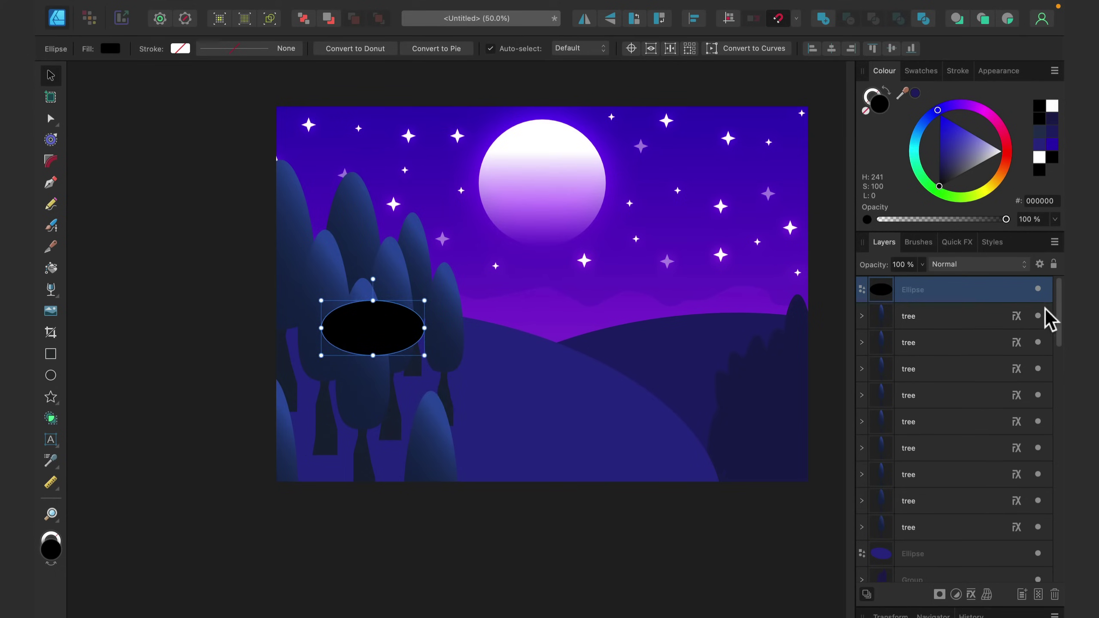
{"action": "left_click_drag", "start_coordinate": [987, 293], "coordinate": [947, 536]}
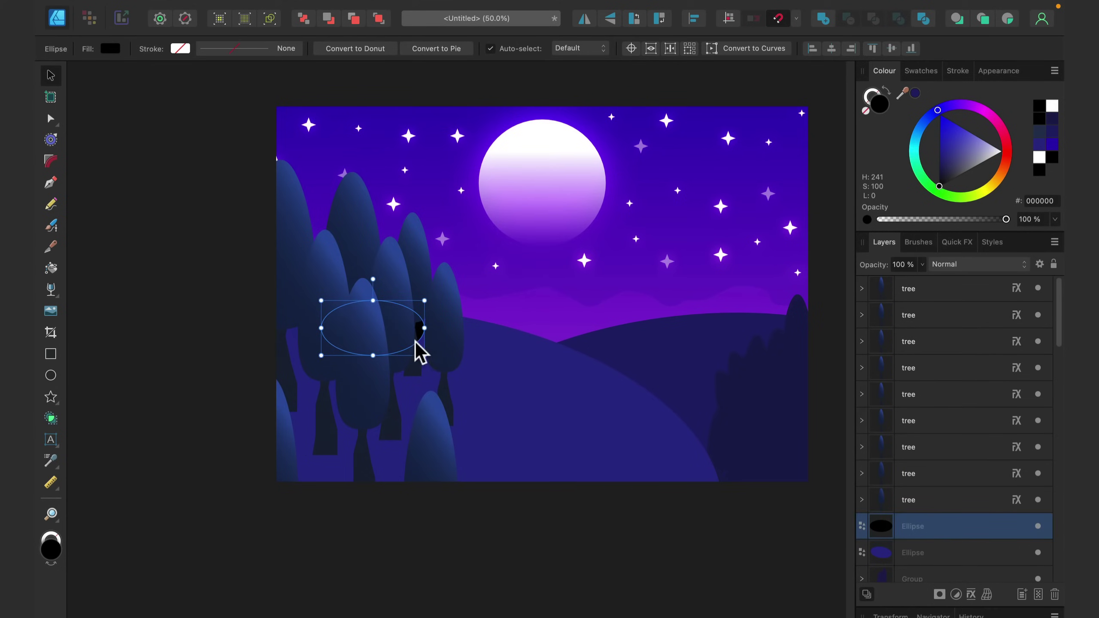
Position ellipse copies around the tree bases and merge all eleven with Add
{"action": "left_click_drag", "start_coordinate": [419, 333], "coordinate": [306, 407]}
{"action": "left_click_drag", "start_coordinate": [275, 373], "coordinate": [438, 499]}
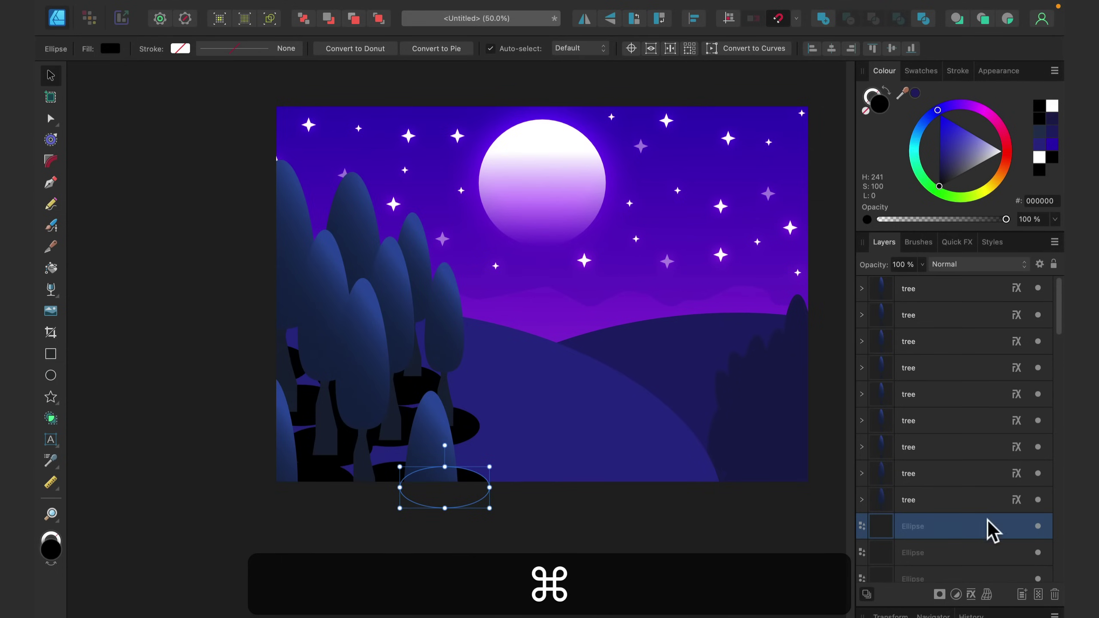
{"action": "scroll", "coordinate": [969, 511], "scroll_direction": "down", "scroll_amount": 8}
{"action": "left_click", "coordinate": [954, 554], "text": "shift"}
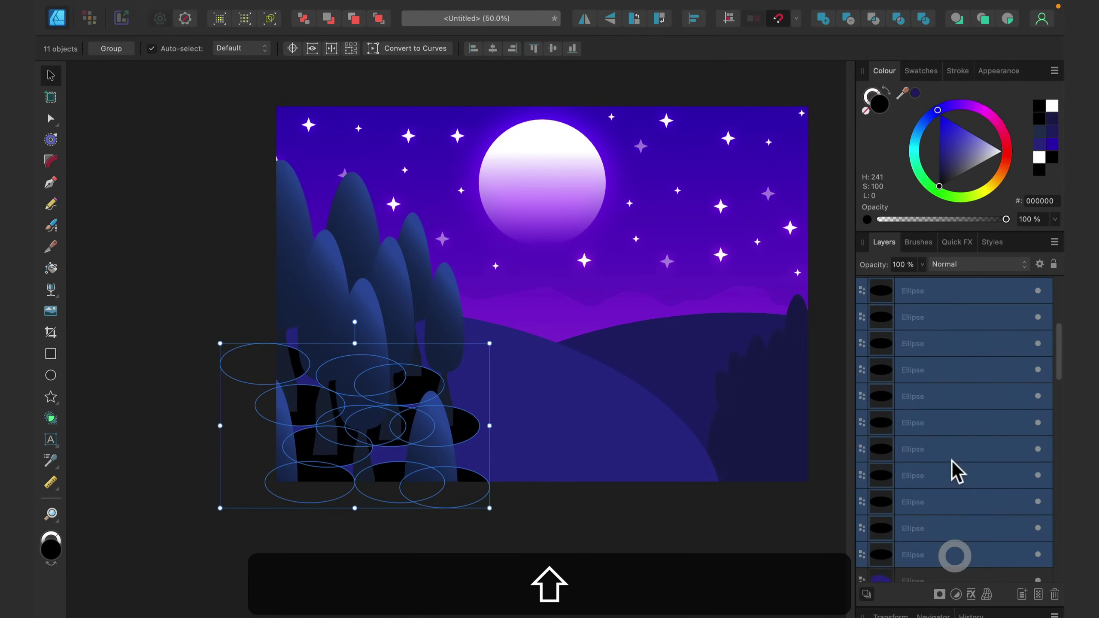
{"action": "left_click", "coordinate": [822, 25]}
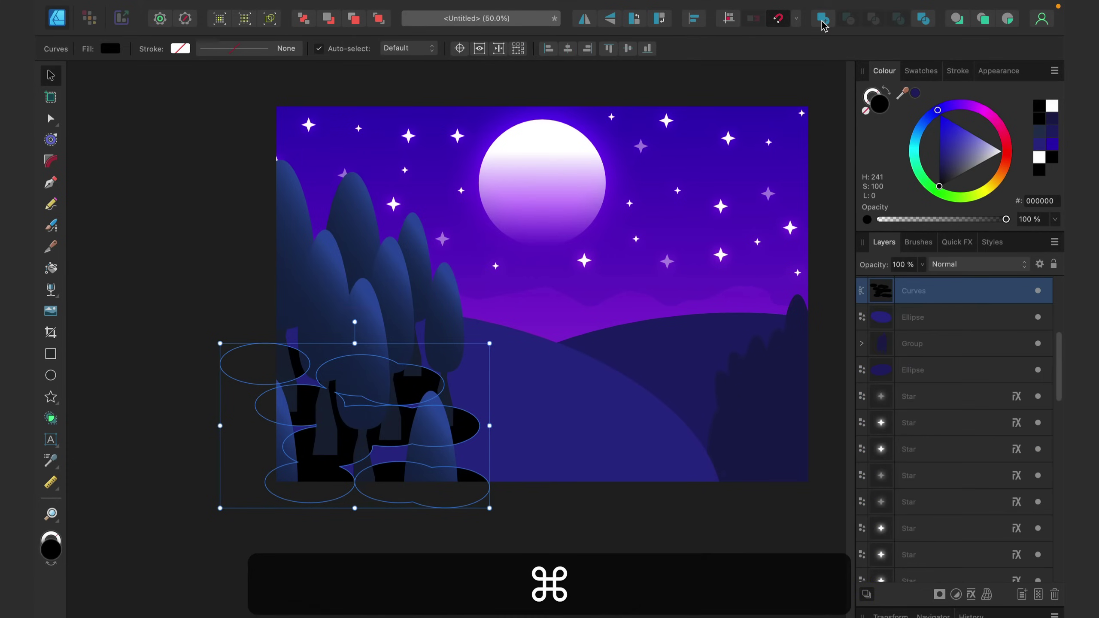
Fit the page in view and apply a strong Gaussian Blur to the merged black shape
{"action": "key", "text": "super+0"}
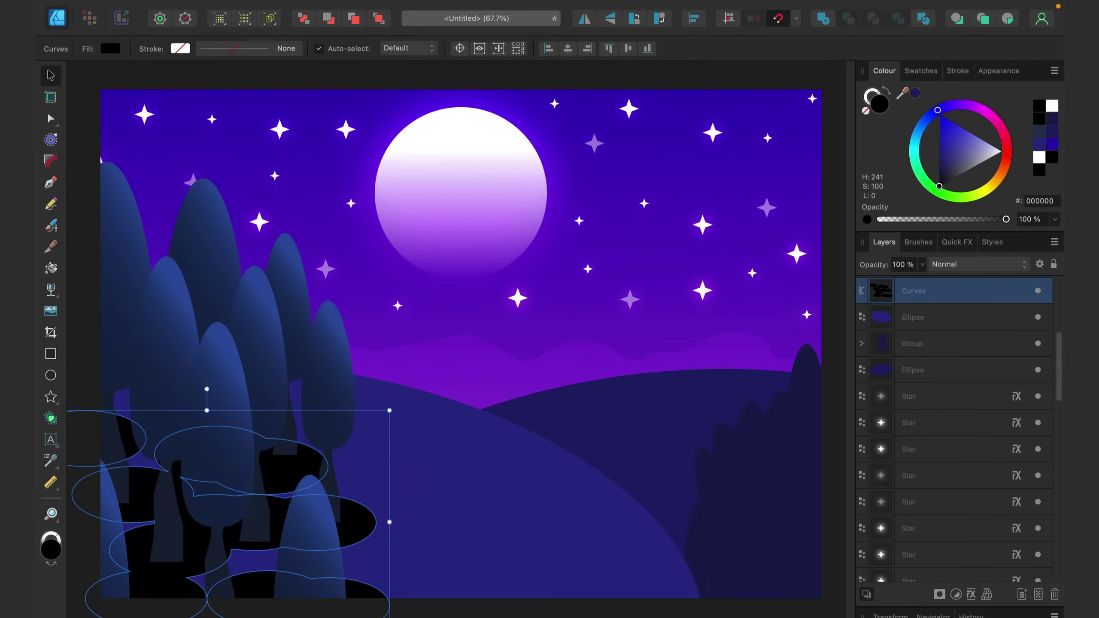
{"action": "left_click", "coordinate": [971, 595]}
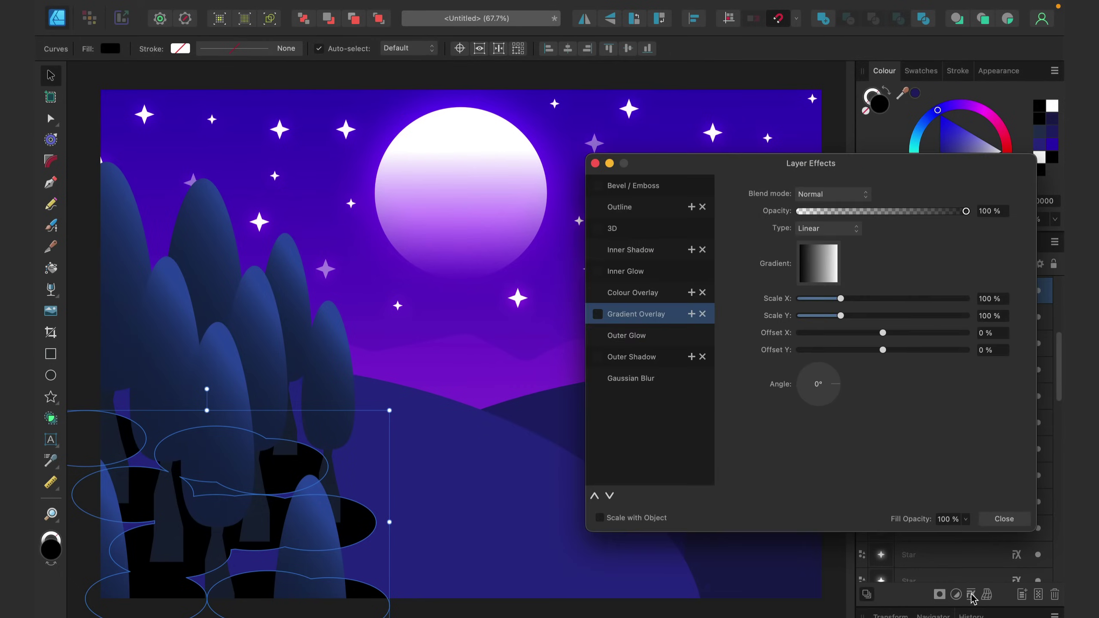
{"action": "left_click", "coordinate": [651, 379]}
{"action": "left_click", "coordinate": [599, 378]}
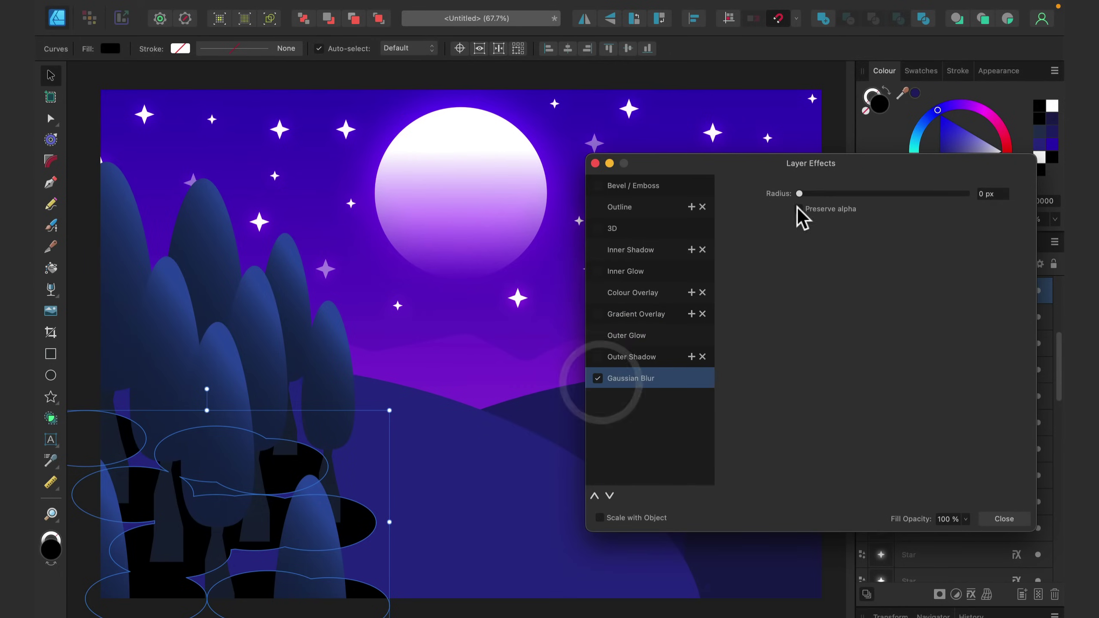
{"action": "left_click_drag", "start_coordinate": [808, 191], "coordinate": [923, 192]}
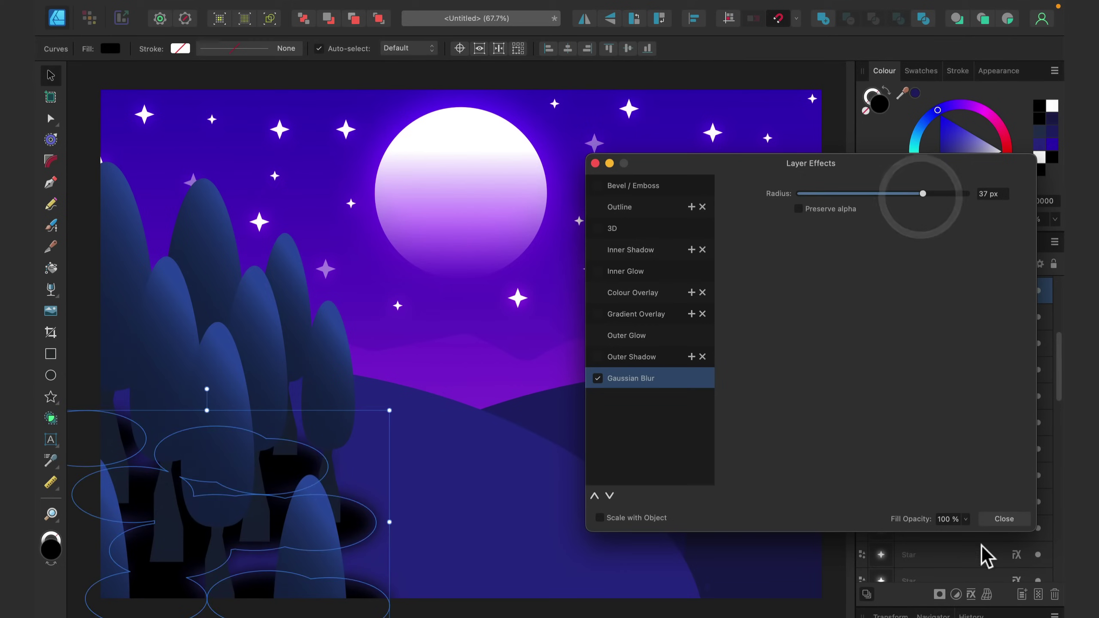
{"action": "left_click", "coordinate": [1003, 518]}
Set the blurred shape to Overlay blending at 50% opacity and nudge it into place
{"action": "left_click", "coordinate": [950, 266]}
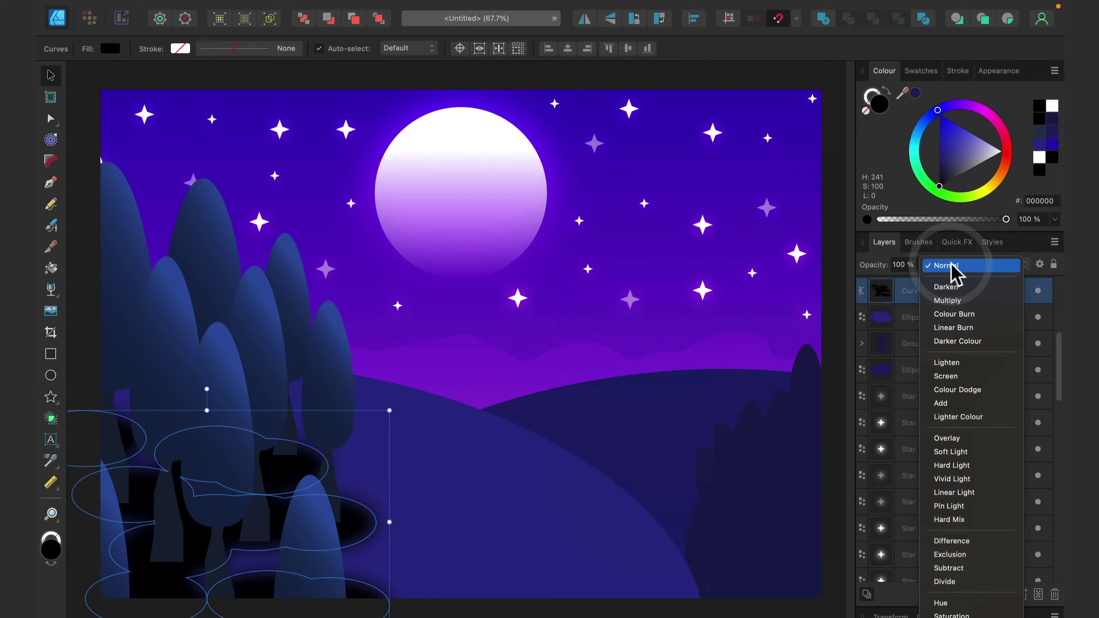
{"action": "left_click", "coordinate": [983, 440]}
{"action": "left_click", "coordinate": [922, 264]}
{"action": "mouse_move", "coordinate": [924, 288]}
{"action": "left_mouse_down"}
{"action": "mouse_move", "coordinate": [780, 290]}
{"action": "mouse_move", "coordinate": [871, 294]}
{"action": "mouse_move", "coordinate": [800, 284]}
{"action": "mouse_move", "coordinate": [838, 286]}
{"action": "left_mouse_up"}
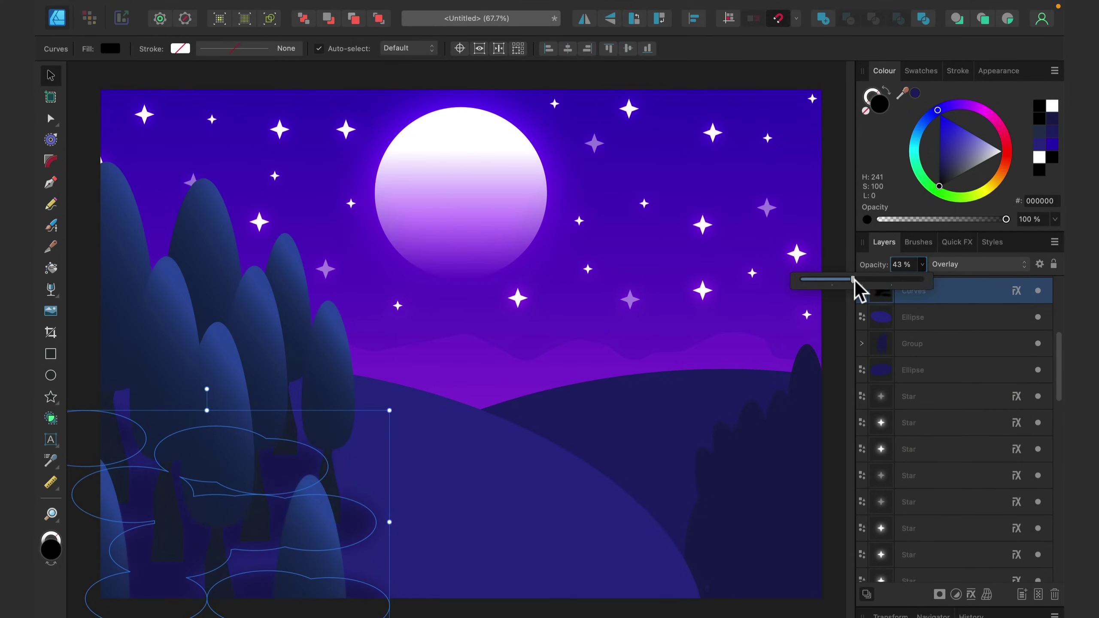
{"action": "mouse_move", "coordinate": [359, 519]}
{"action": "left_mouse_down"}
{"action": "mouse_move", "coordinate": [349, 523]}
{"action": "mouse_move", "coordinate": [356, 516]}
{"action": "left_mouse_up"}
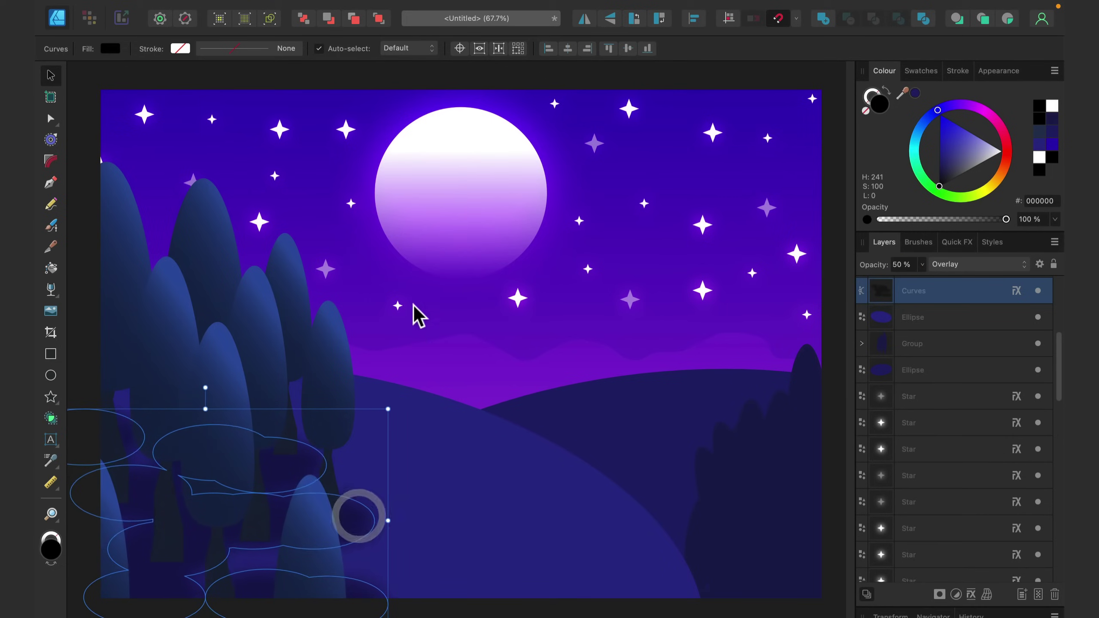
{"action": "left_click", "coordinate": [513, 396]}
{"action": "scroll", "coordinate": [433, 555], "scroll_direction": "down", "scroll_amount": 3}
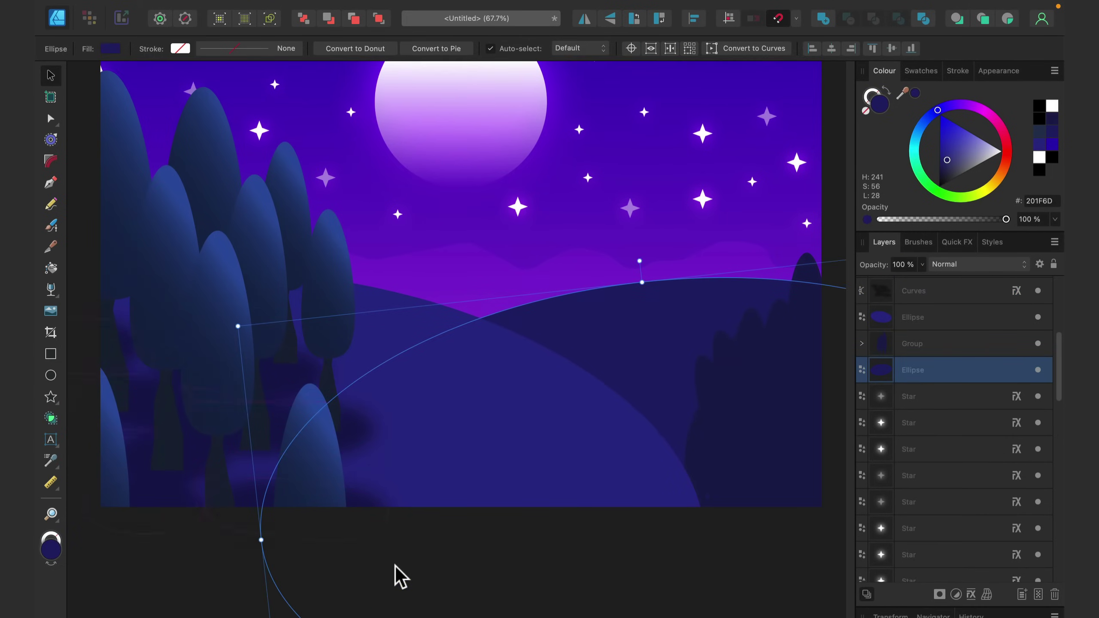
Enlarge and widen the right-hand tree cluster, move it lower, and rotate it slightly clockwise
{"action": "left_click", "coordinate": [125, 580]}
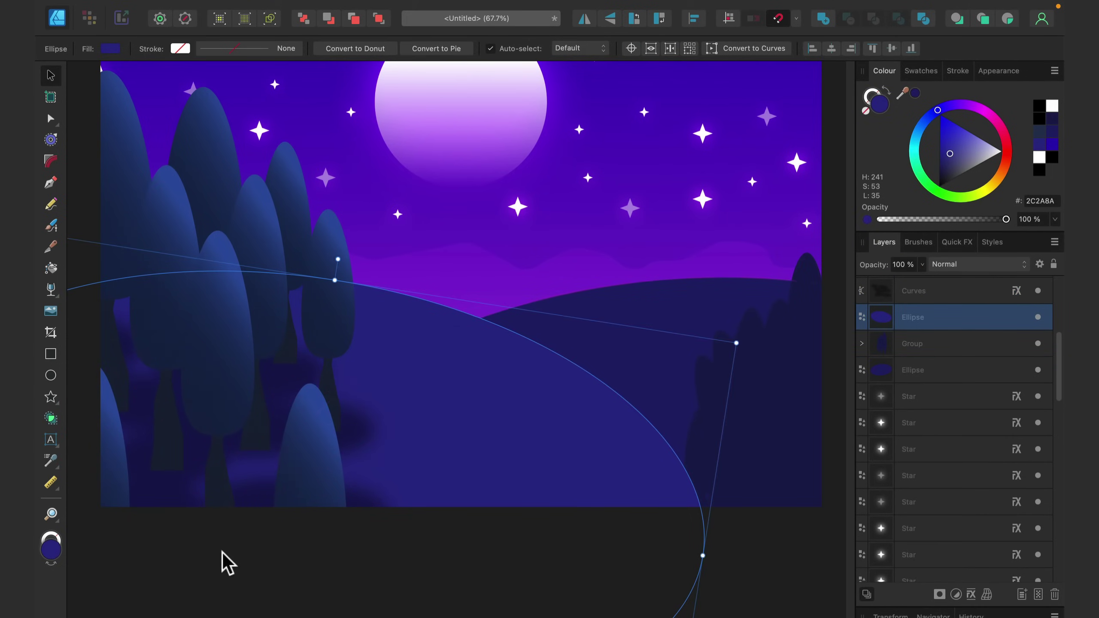
{"action": "key", "text": "super+minus"}
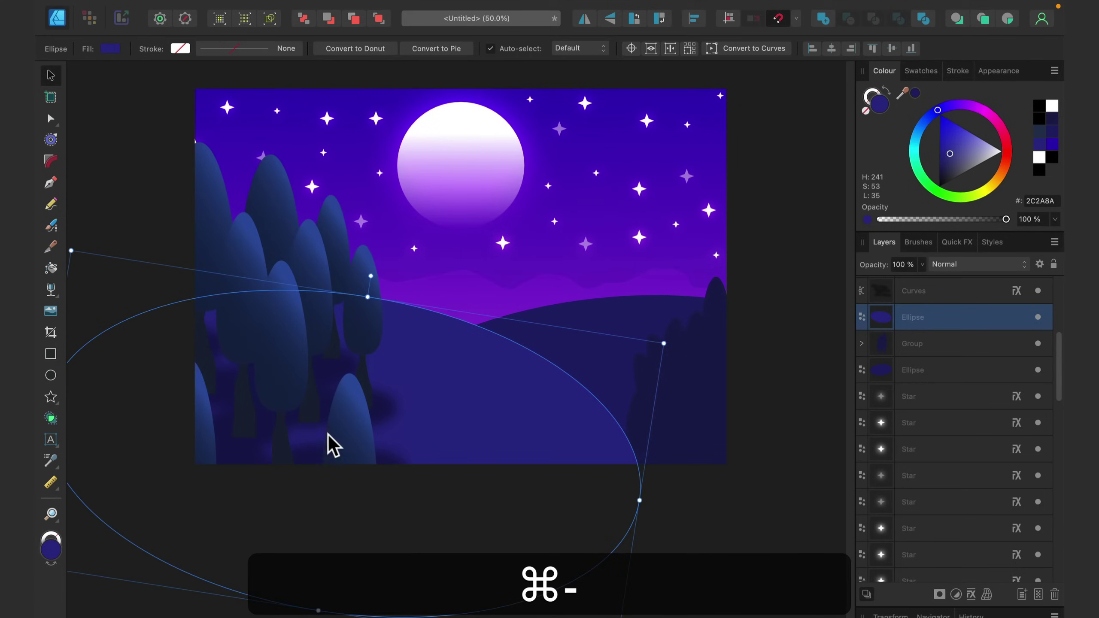
{"action": "left_click", "coordinate": [146, 182]}
{"action": "left_click", "coordinate": [691, 378]}
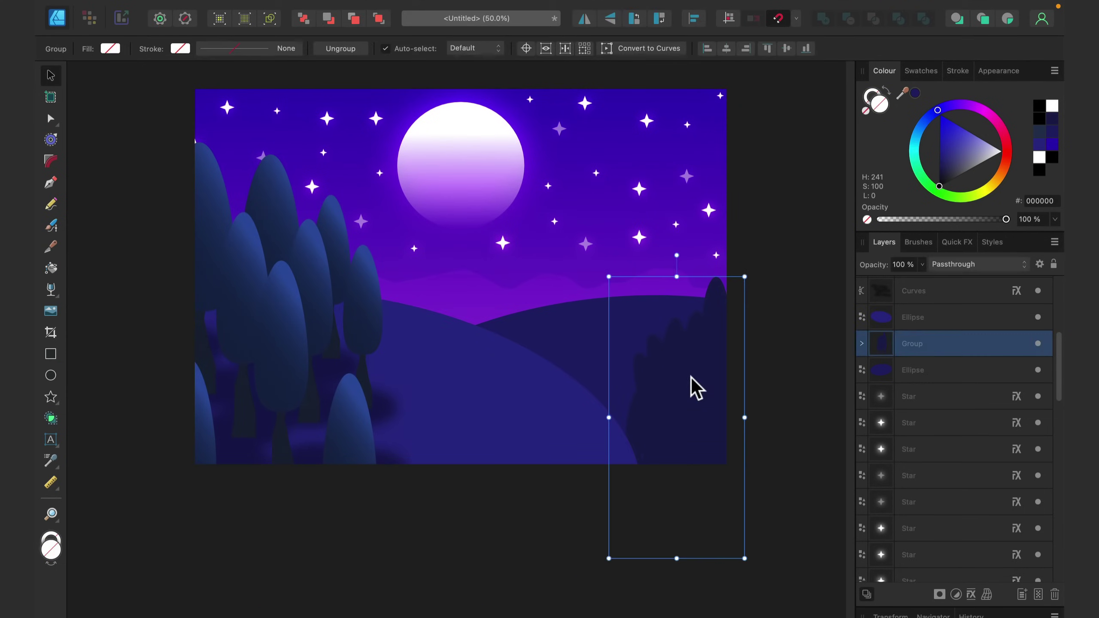
{"action": "left_click_drag", "start_coordinate": [607, 279], "coordinate": [564, 253]}
{"action": "left_click_drag", "start_coordinate": [592, 398], "coordinate": [572, 398]}
{"action": "left_click_drag", "start_coordinate": [702, 396], "coordinate": [712, 405]}
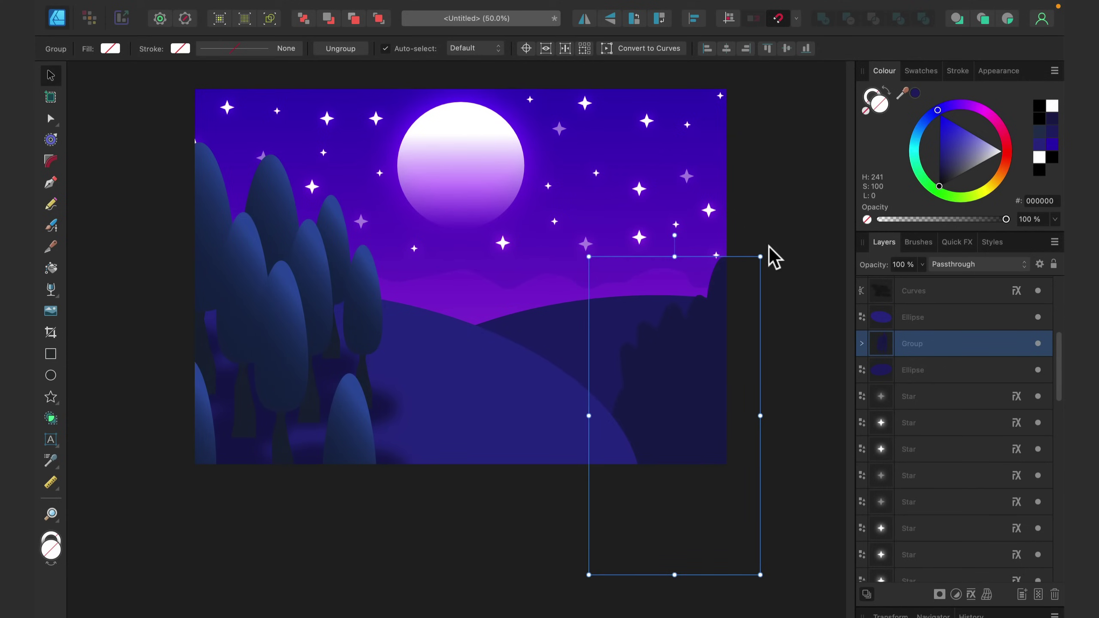
{"action": "left_click_drag", "start_coordinate": [769, 247], "coordinate": [780, 246]}
{"action": "left_click_drag", "start_coordinate": [716, 390], "coordinate": [710, 390]}
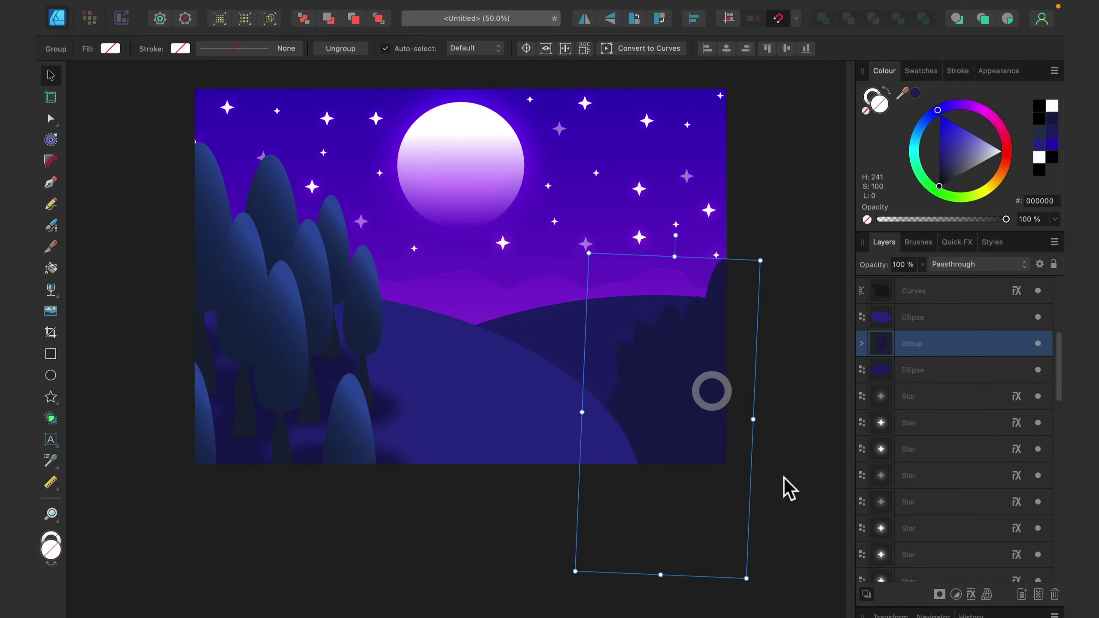
{"action": "left_click", "coordinate": [971, 594]}
Enable a reversed white-to-black Gradient Overlay on the right trees, angled to 343°
{"action": "left_click_drag", "start_coordinate": [686, 162], "coordinate": [180, 122]}
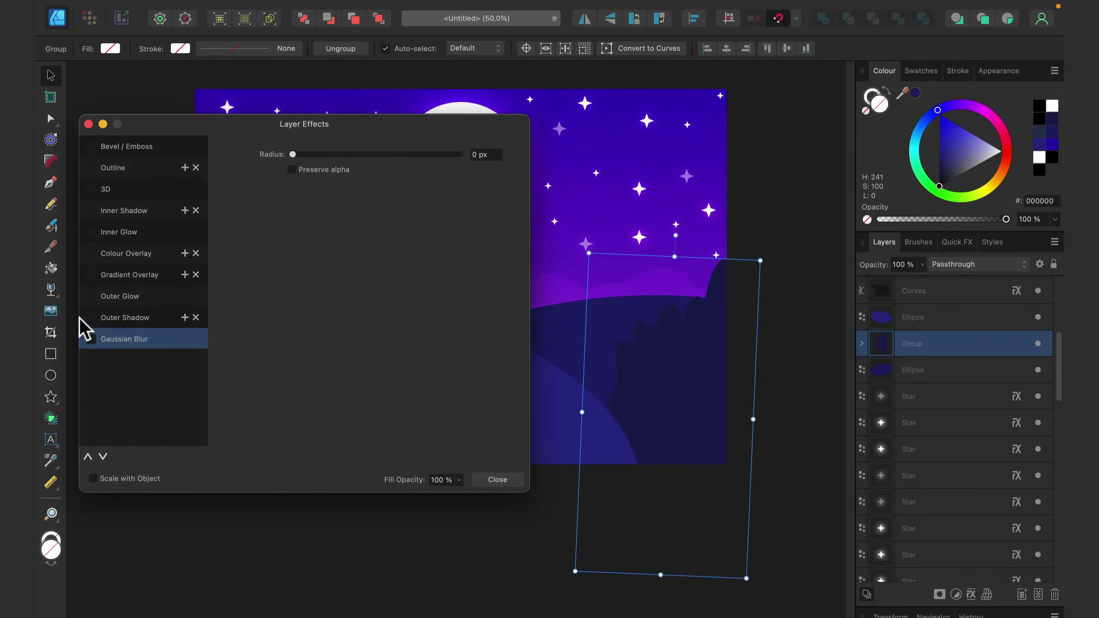
{"action": "left_click", "coordinate": [87, 276]}
{"action": "left_click", "coordinate": [109, 275]}
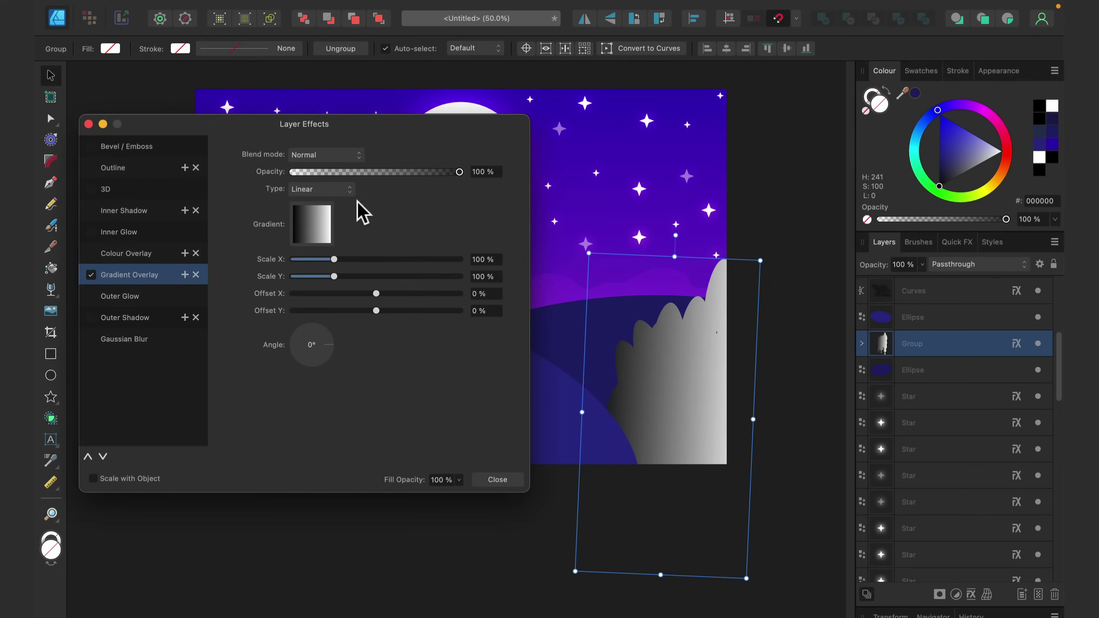
{"action": "left_click", "coordinate": [315, 227]}
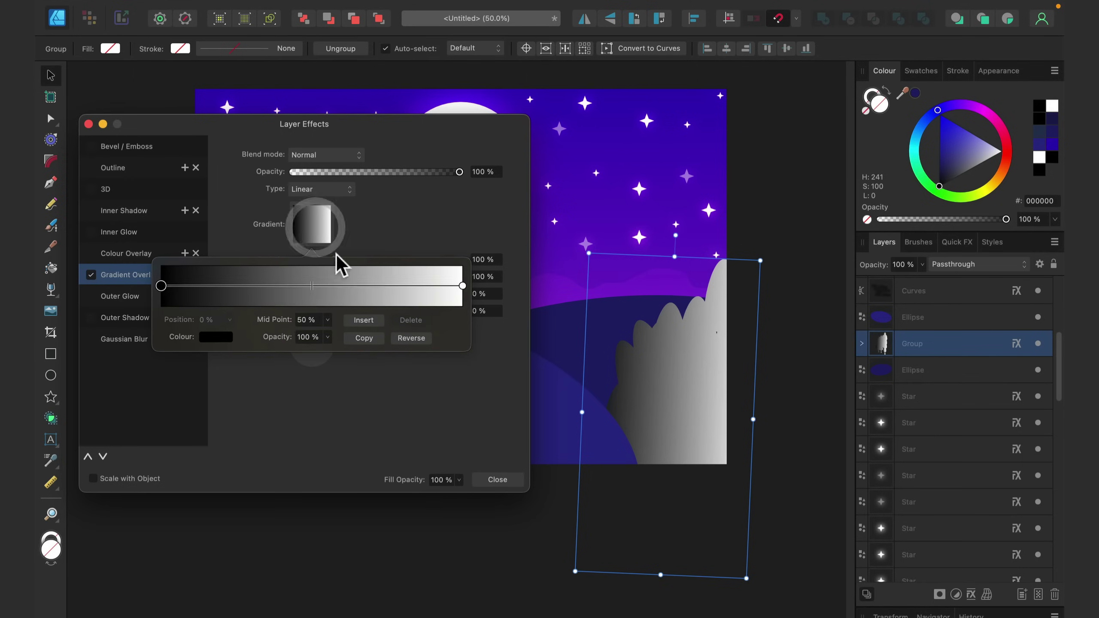
{"action": "left_click", "coordinate": [411, 338]}
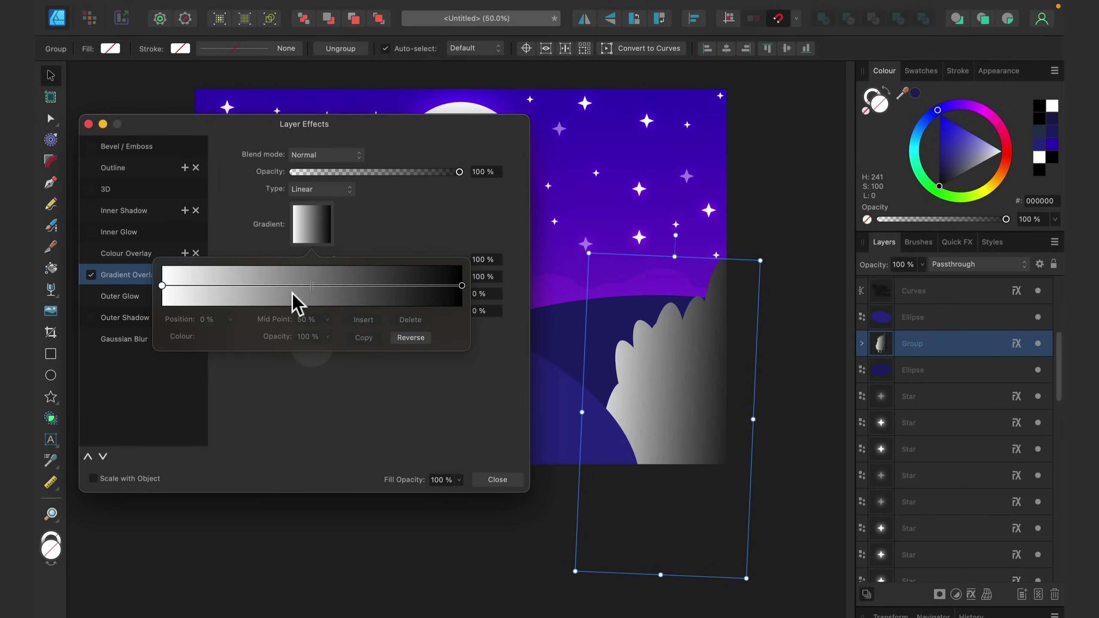
{"action": "left_click", "coordinate": [401, 229]}
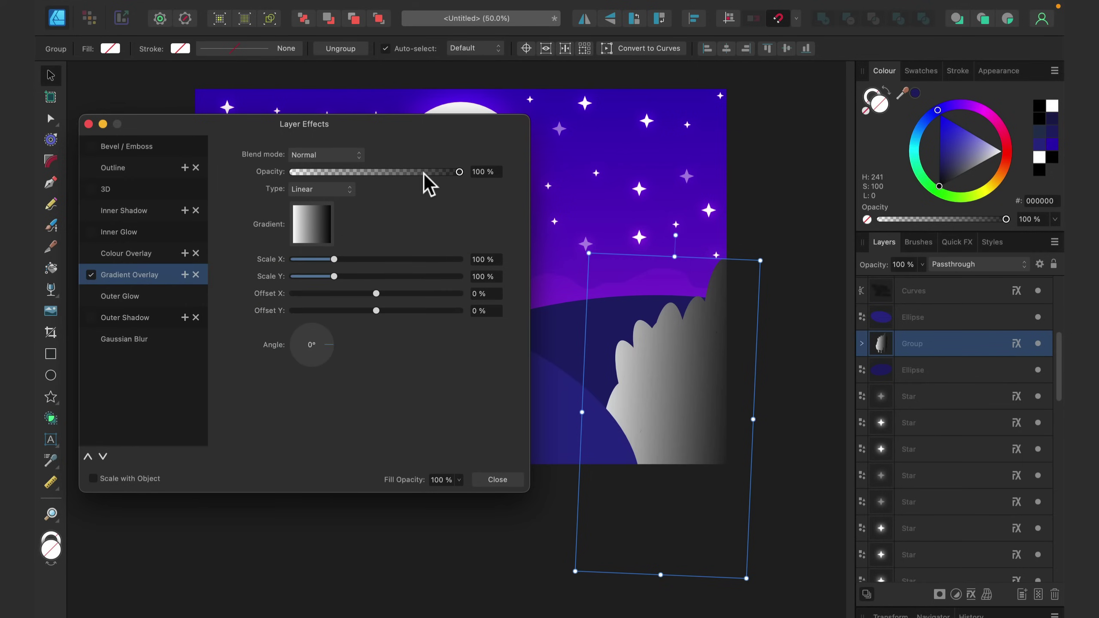
{"action": "left_click_drag", "start_coordinate": [314, 358], "coordinate": [338, 351]}
Set the gradient Mid Point to 9% with Overlay blending at 25% opacity
{"action": "left_click", "coordinate": [326, 237]}
{"action": "left_click_drag", "start_coordinate": [313, 286], "coordinate": [191, 287]}
{"action": "left_click", "coordinate": [299, 155]}
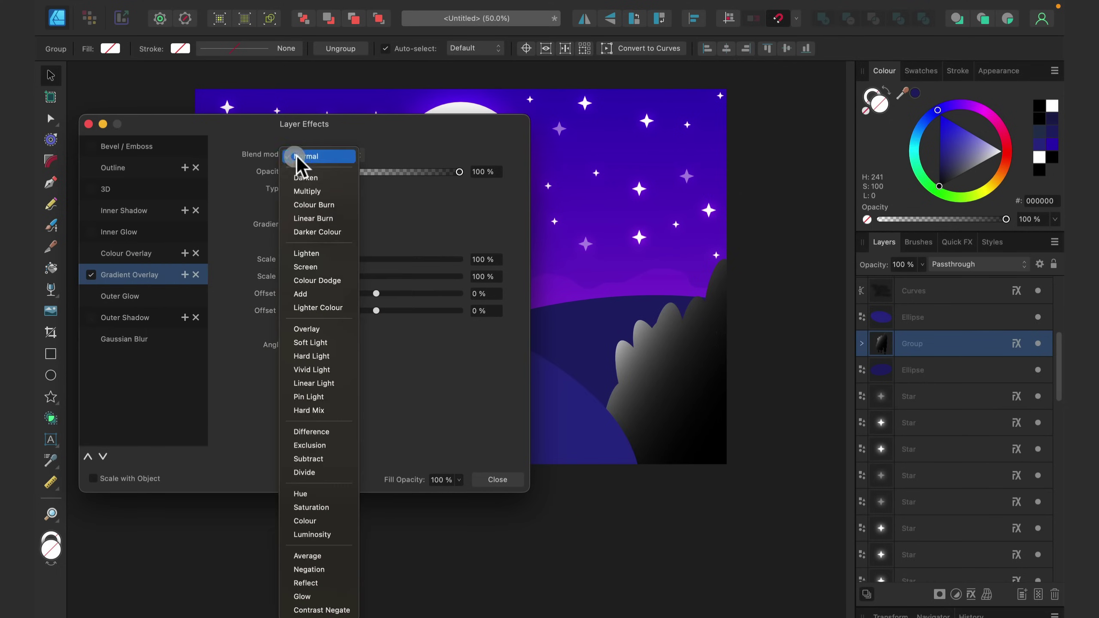
{"action": "left_click", "coordinate": [334, 330]}
{"action": "left_click", "coordinate": [333, 171]}
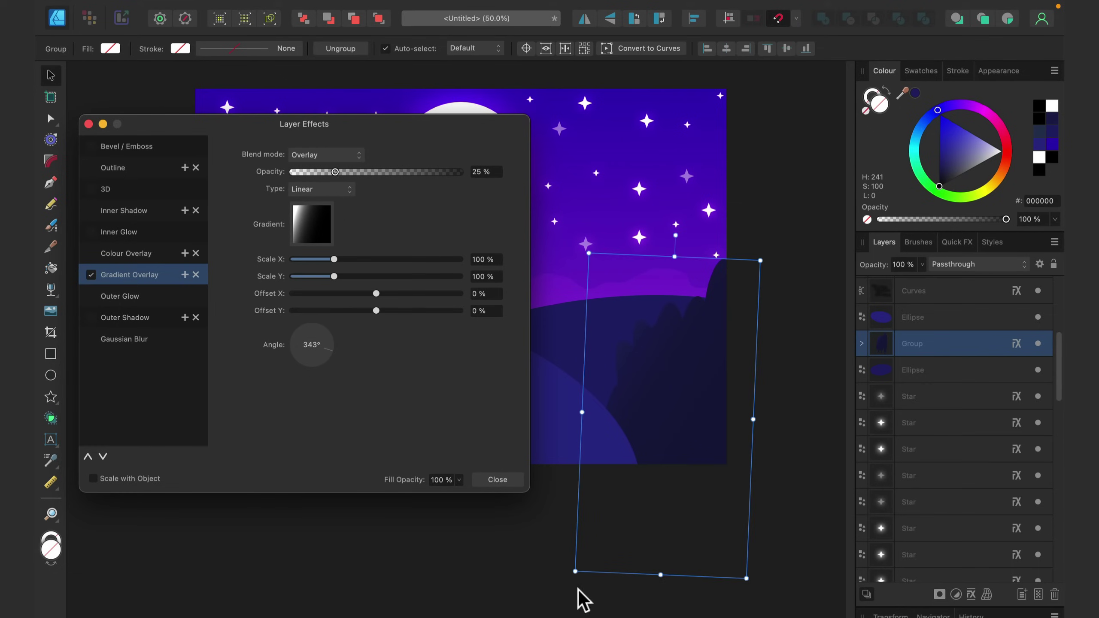
{"action": "left_click", "coordinate": [495, 481]}
{"action": "left_click", "coordinate": [527, 535]}
{"action": "left_click", "coordinate": [662, 364]}
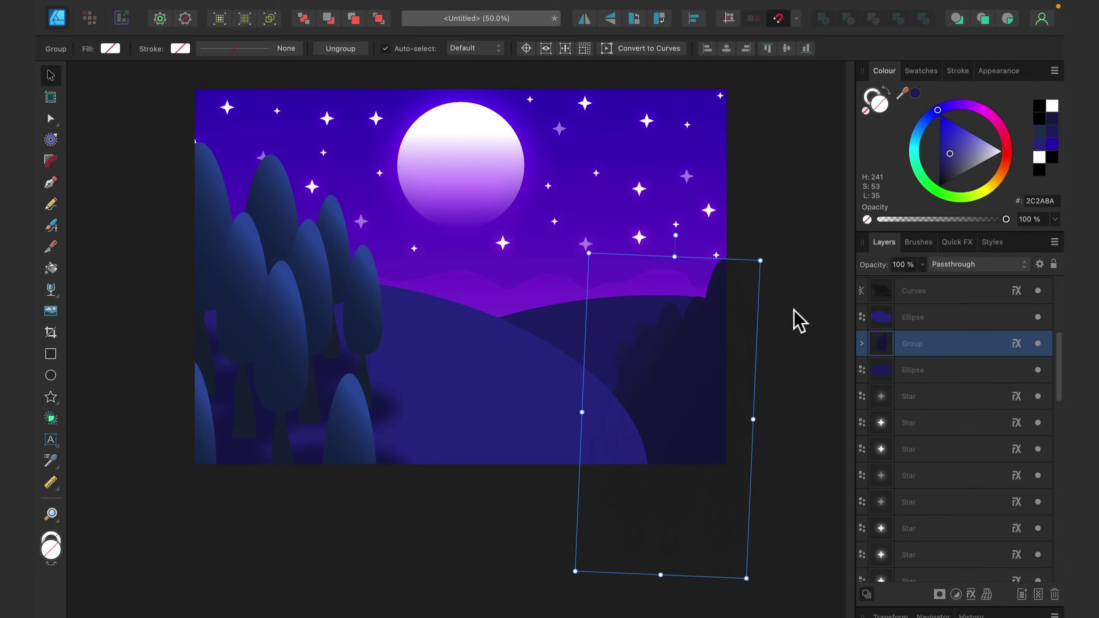
Expand the right tree group, select all its trees and ungroup them
{"action": "left_click", "coordinate": [861, 343]}
{"action": "left_click", "coordinate": [948, 367]}
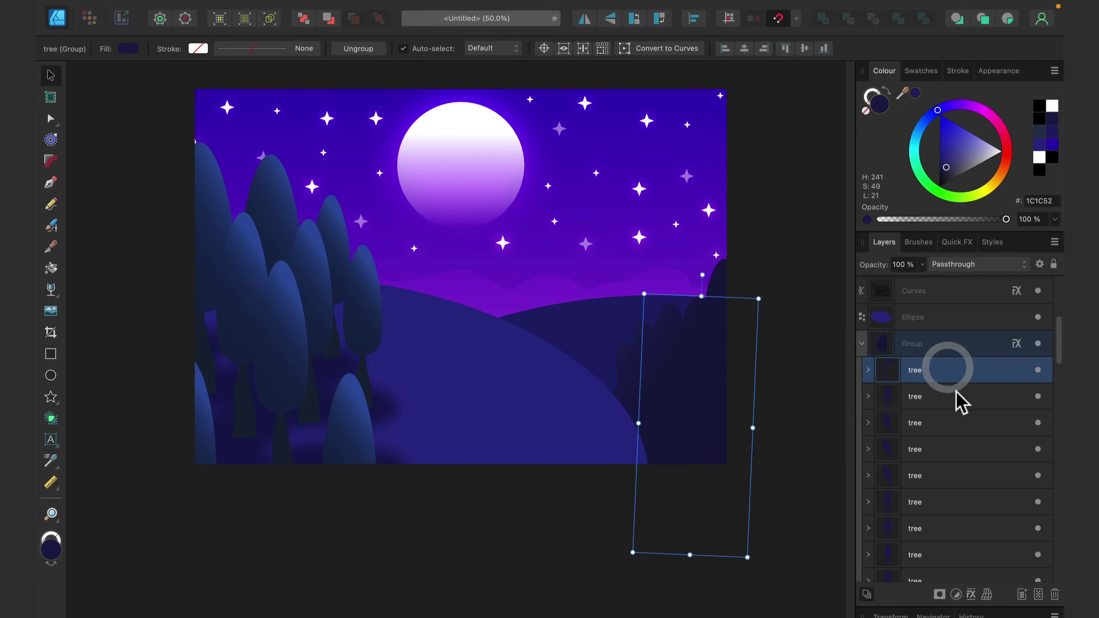
{"action": "scroll", "coordinate": [957, 394], "scroll_direction": "down", "scroll_amount": 1}
{"action": "scroll", "coordinate": [958, 396], "scroll_direction": "down", "scroll_amount": 5}
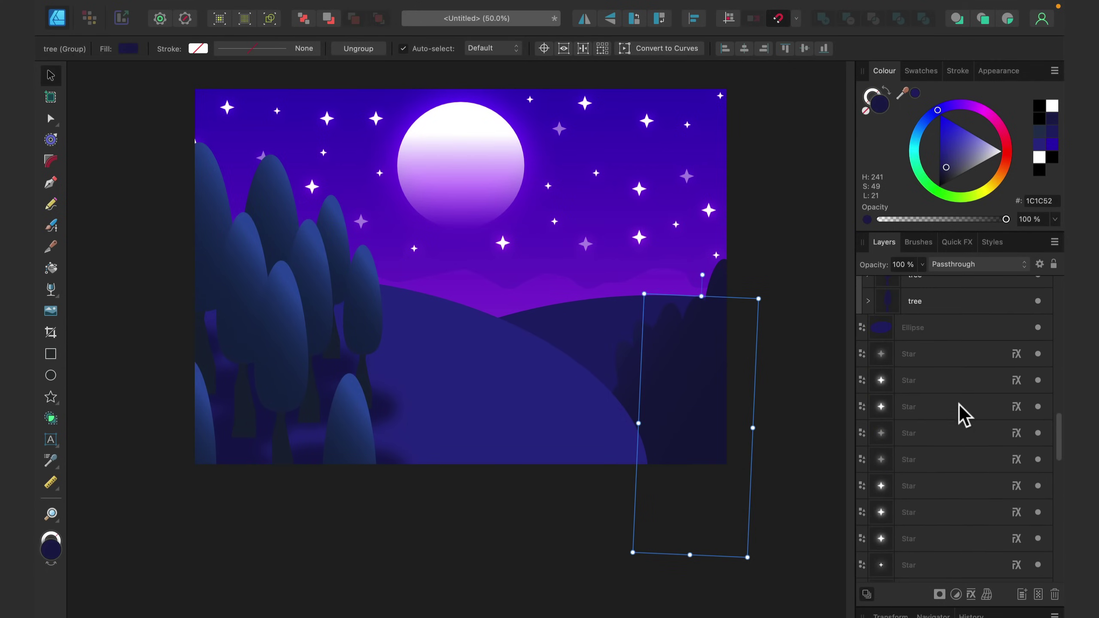
{"action": "left_click", "coordinate": [970, 352], "text": "shift"}
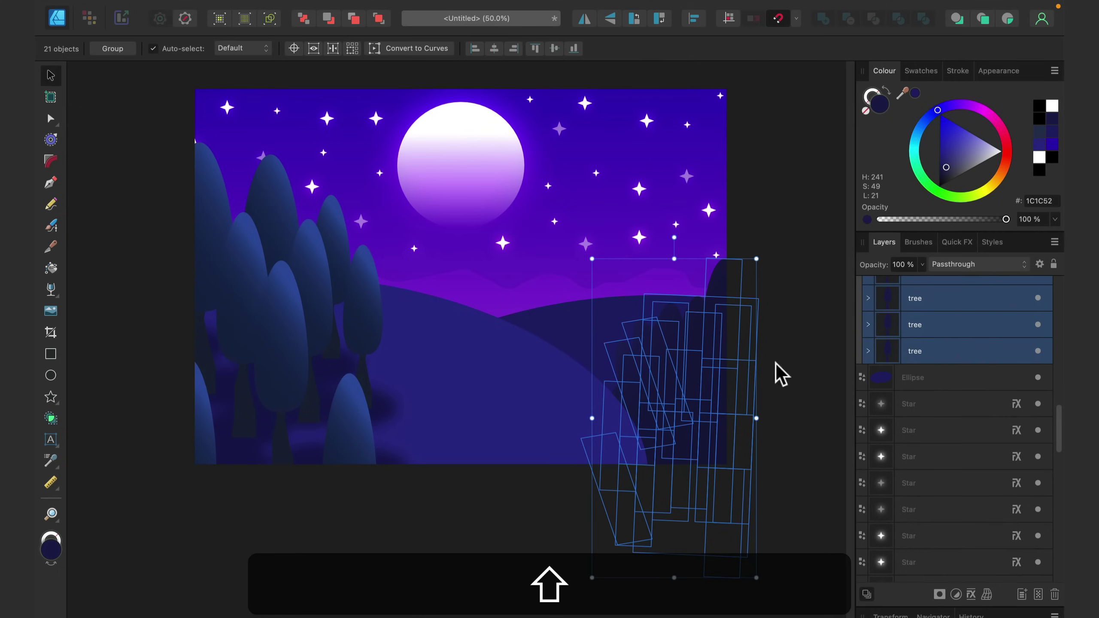
{"action": "right_click", "coordinate": [975, 323]}
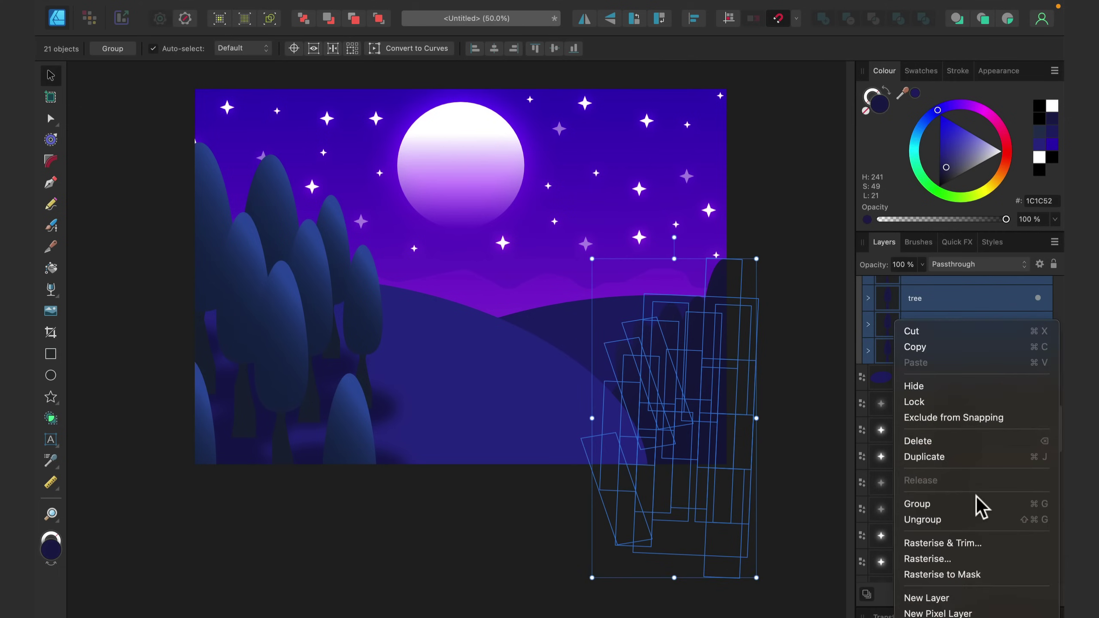
{"action": "left_click", "coordinate": [948, 520]}
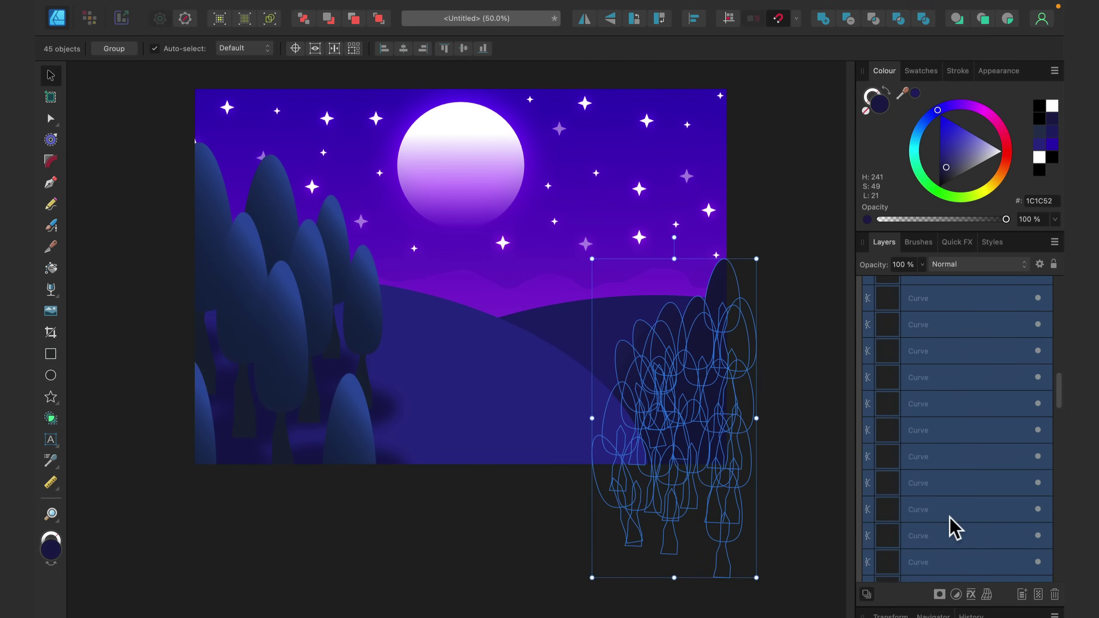
Merge the trees into one curve with Add, move it above the group, and delete the old group
{"action": "left_click", "coordinate": [823, 19]}
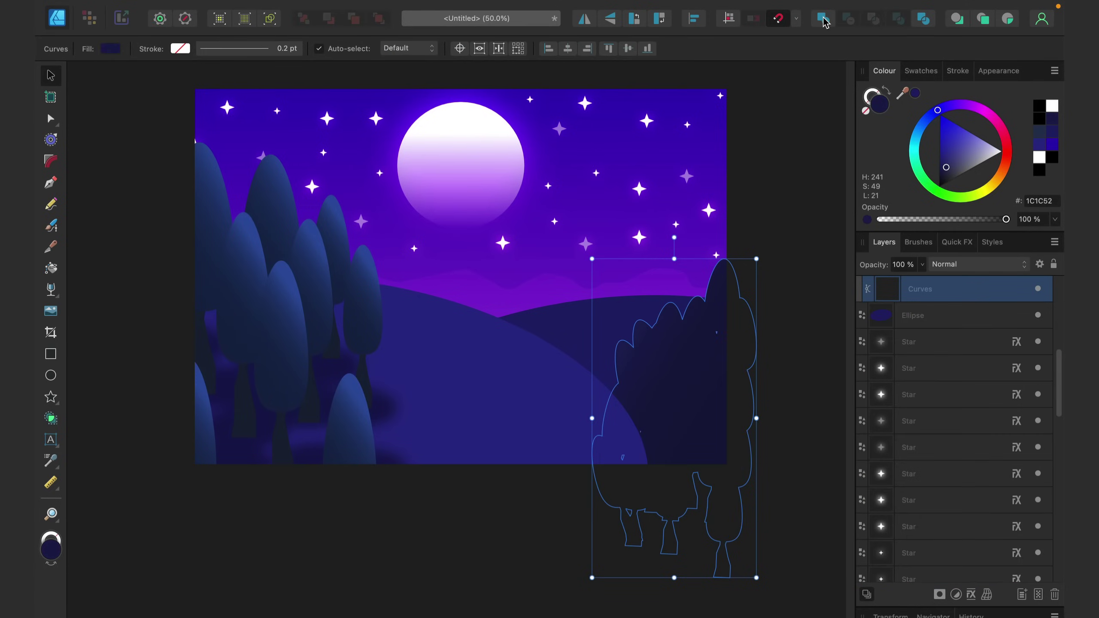
{"action": "scroll", "coordinate": [926, 359], "scroll_direction": "up", "scroll_amount": 3}
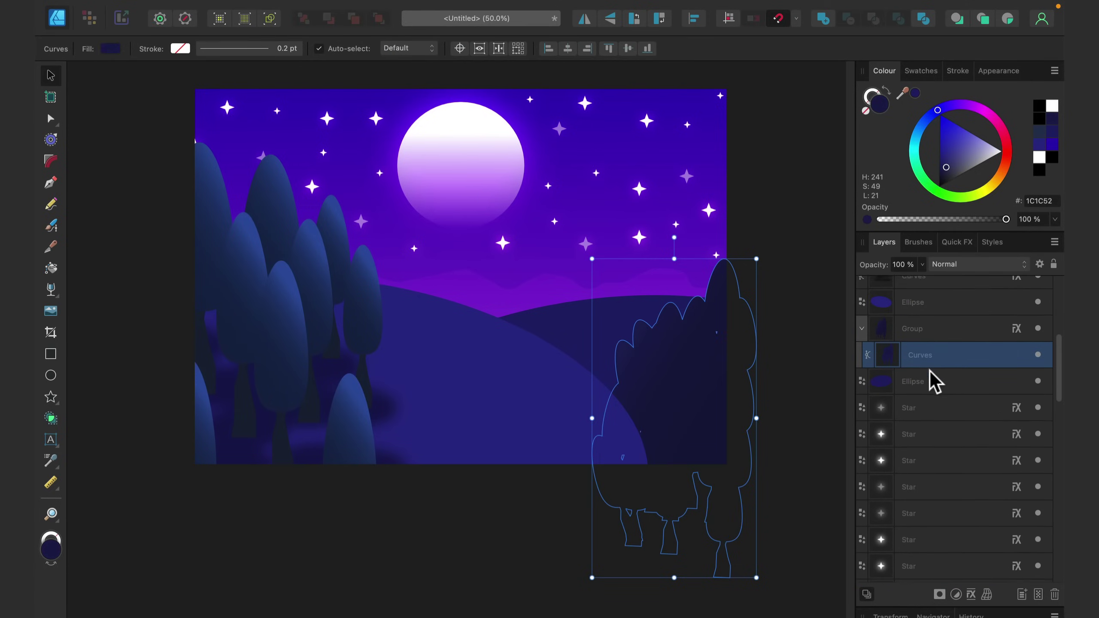
{"action": "left_click_drag", "start_coordinate": [956, 350], "coordinate": [956, 318]}
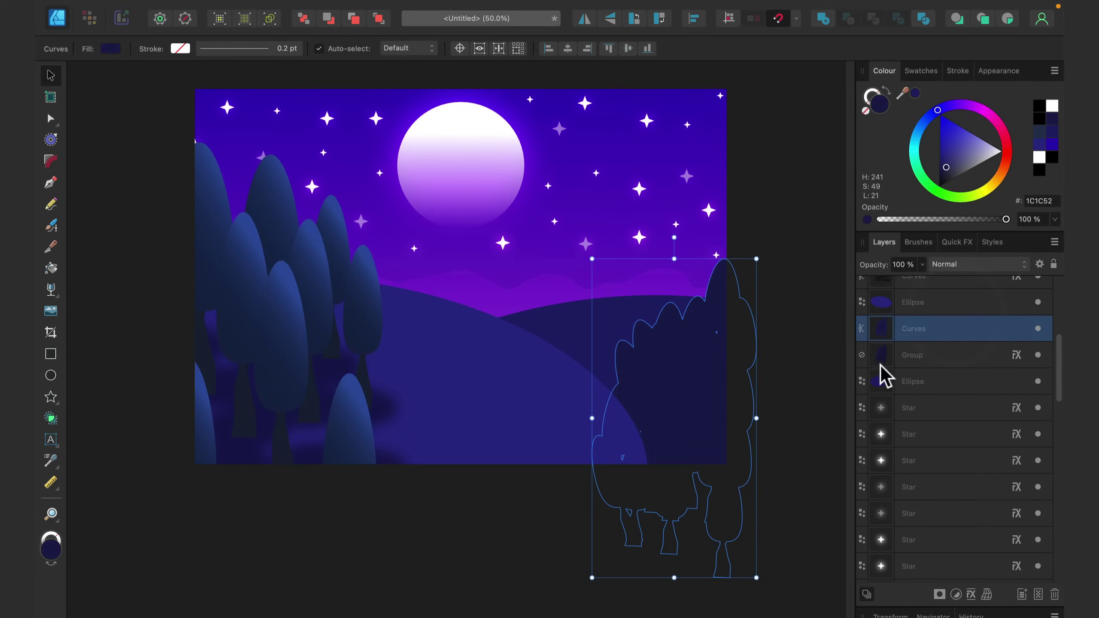
{"action": "left_click", "coordinate": [940, 359]}
{"action": "key", "text": "BackSpace"}
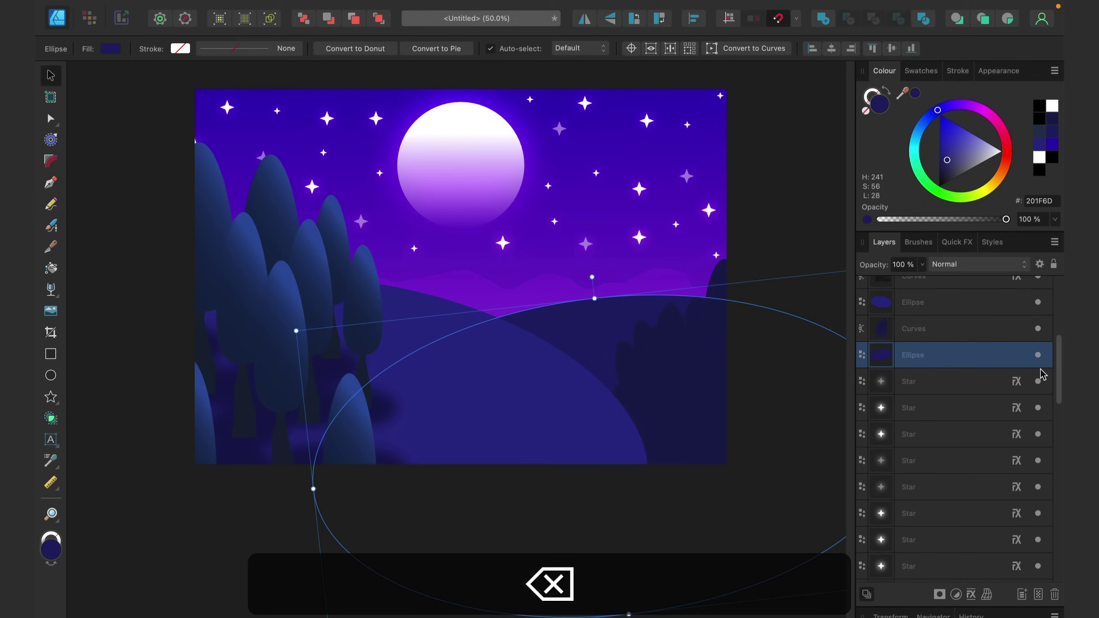
{"action": "left_click", "coordinate": [951, 334]}
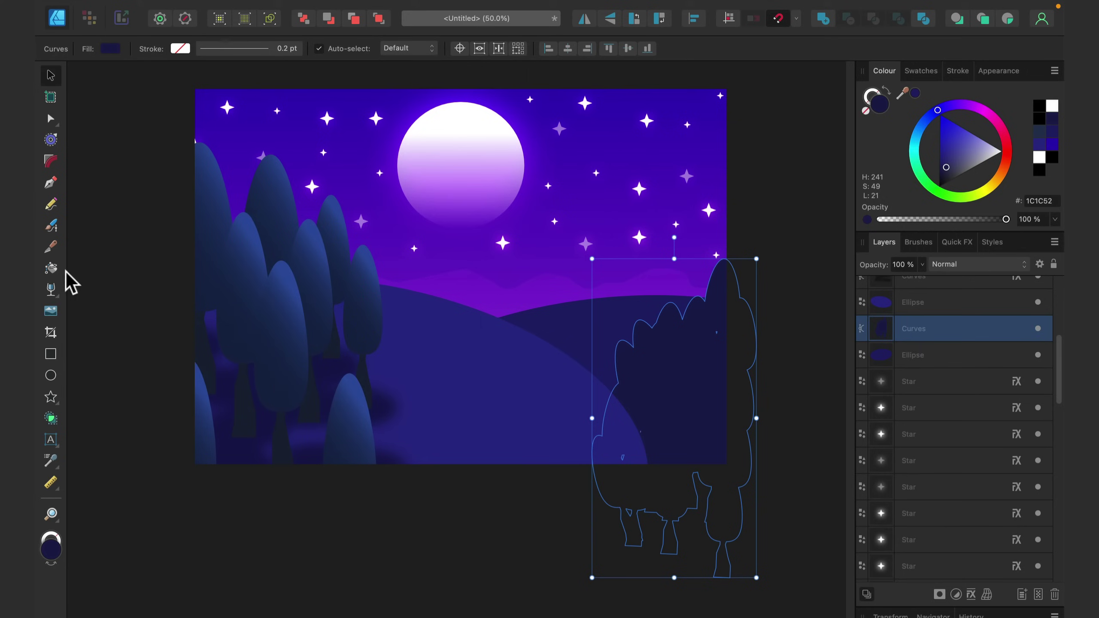
Lay a reversed linear gradient across the right tree silhouette with its midpoint at 15%
{"action": "left_click", "coordinate": [47, 293]}
{"action": "left_click", "coordinate": [100, 287]}
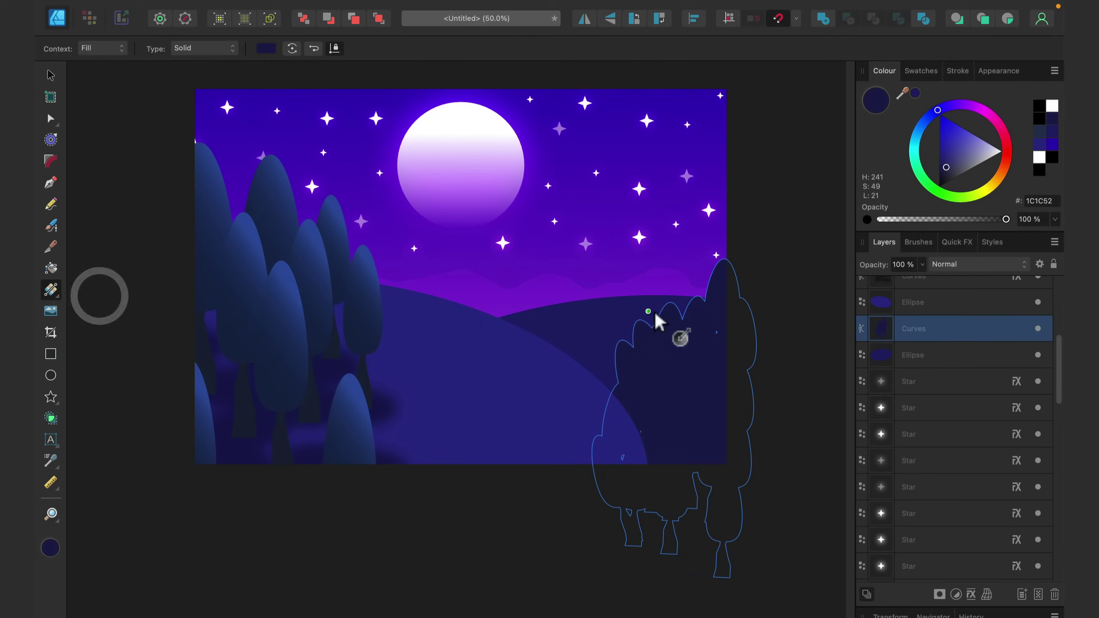
{"action": "left_click_drag", "start_coordinate": [611, 308], "coordinate": [760, 397]}
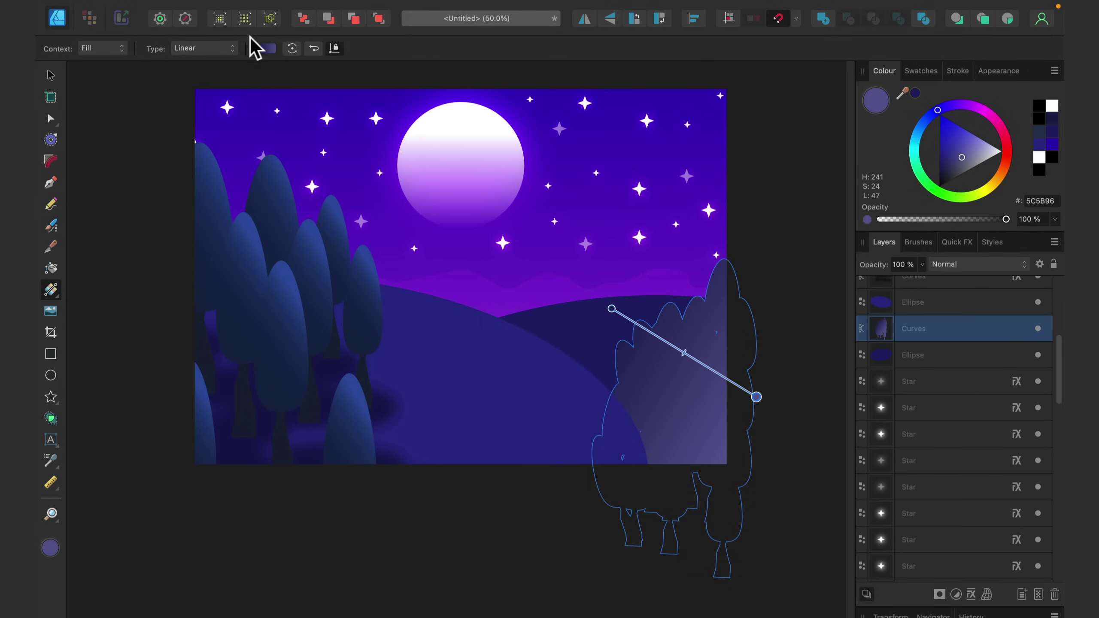
{"action": "left_click", "coordinate": [314, 48]}
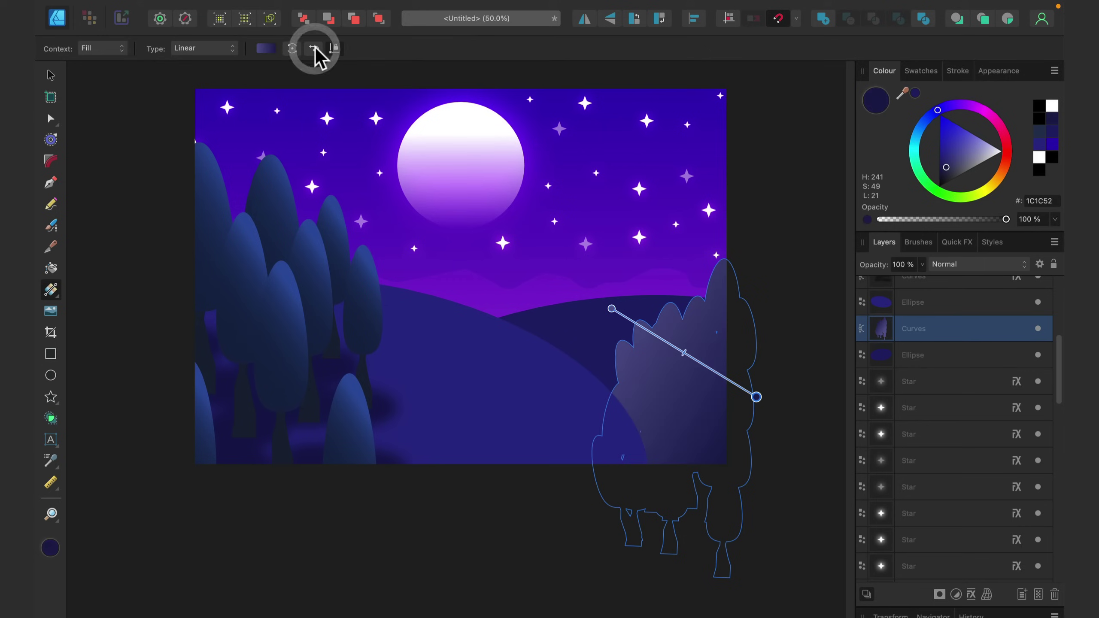
{"action": "left_click", "coordinate": [266, 48]}
{"action": "left_click_drag", "start_coordinate": [351, 107], "coordinate": [284, 107]}
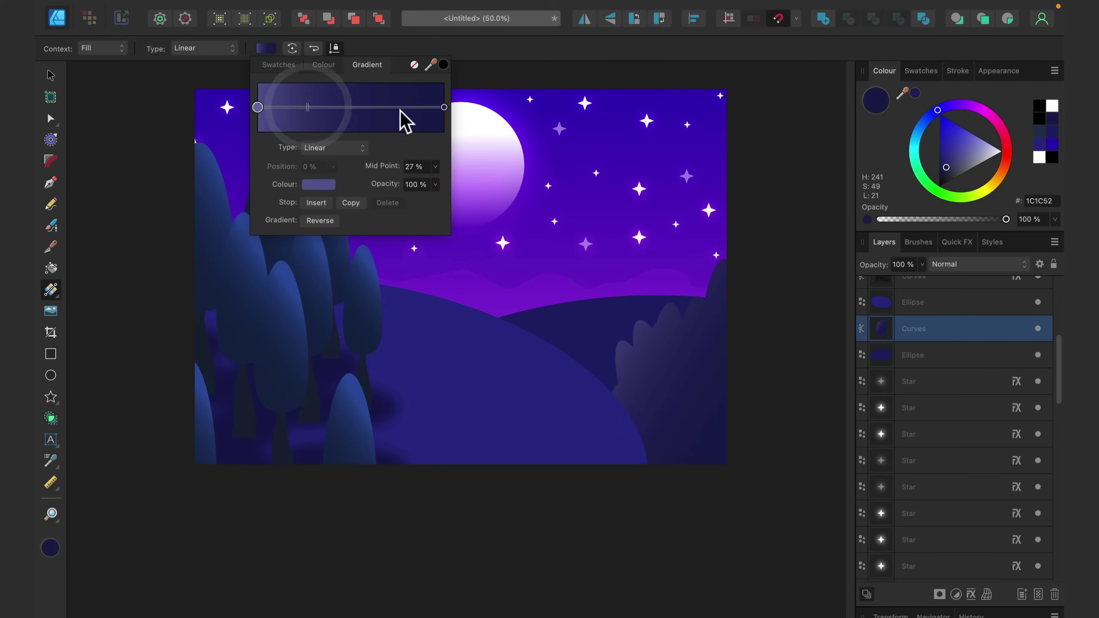
Set the gradient's left stop to a deep blue sampled from the artwork, then lighten it
{"action": "left_click", "coordinate": [258, 107]}
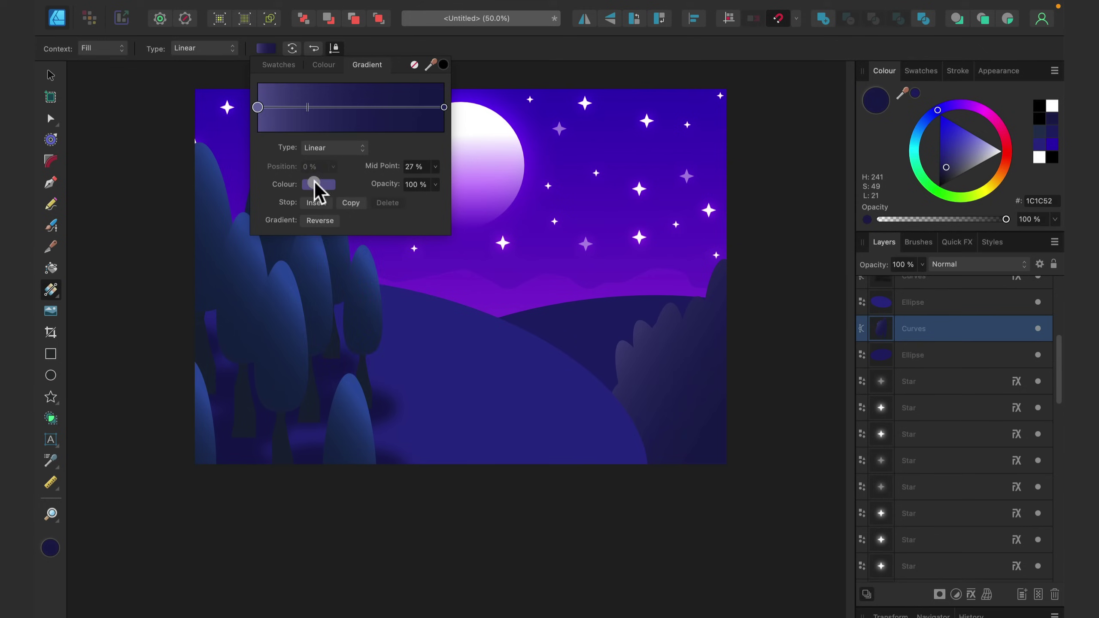
{"action": "left_click", "coordinate": [316, 184]}
{"action": "left_click_drag", "start_coordinate": [430, 208], "coordinate": [586, 312]}
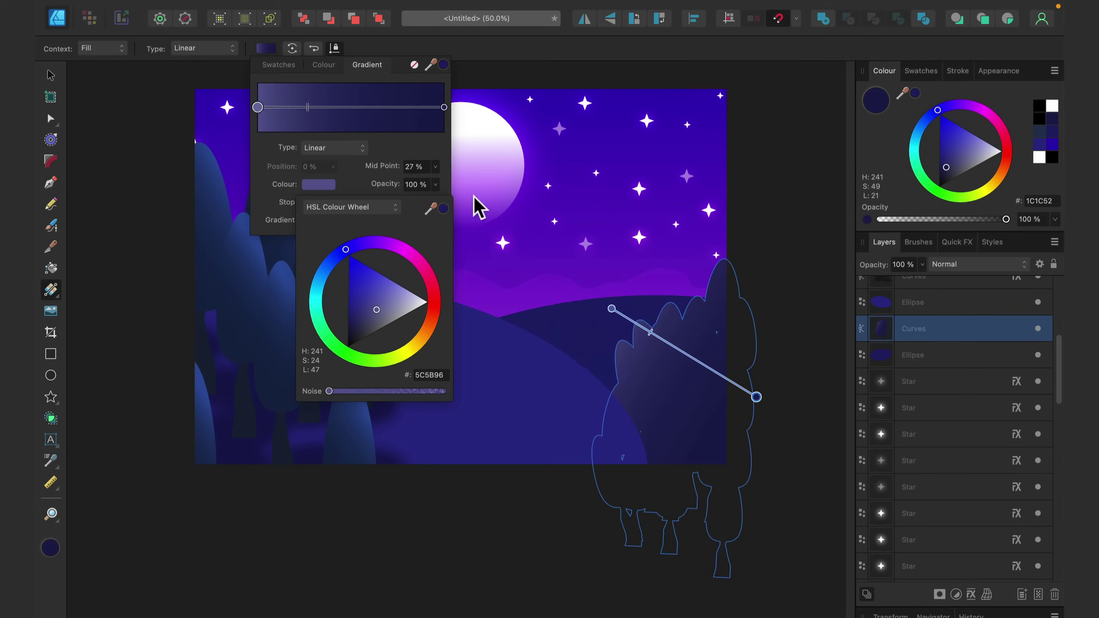
{"action": "left_click", "coordinate": [444, 209]}
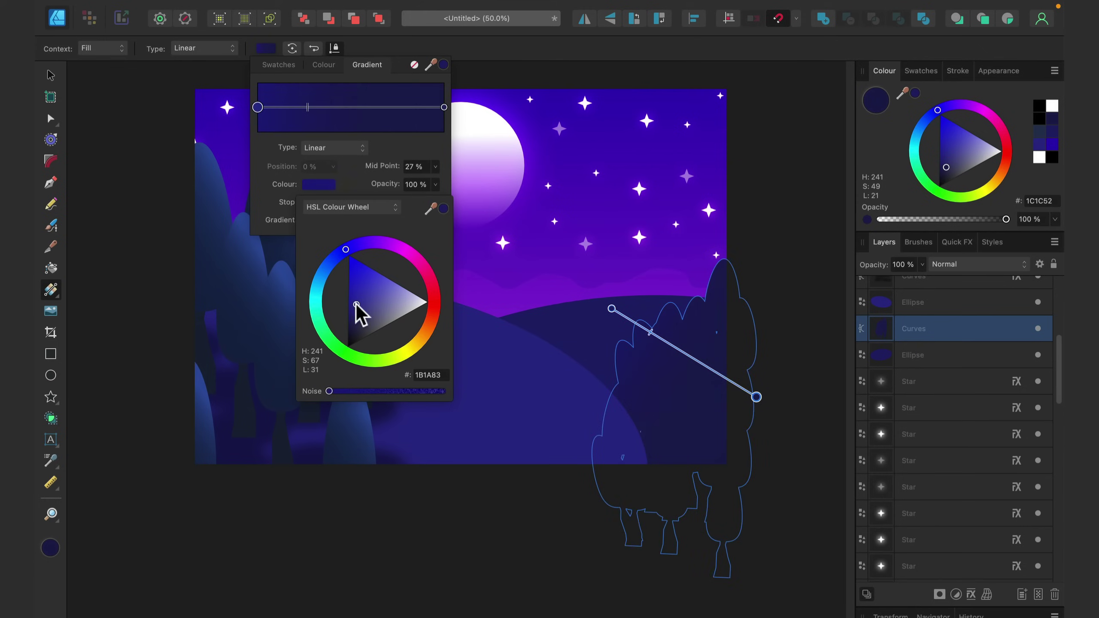
{"action": "left_click_drag", "start_coordinate": [359, 297], "coordinate": [365, 285]}
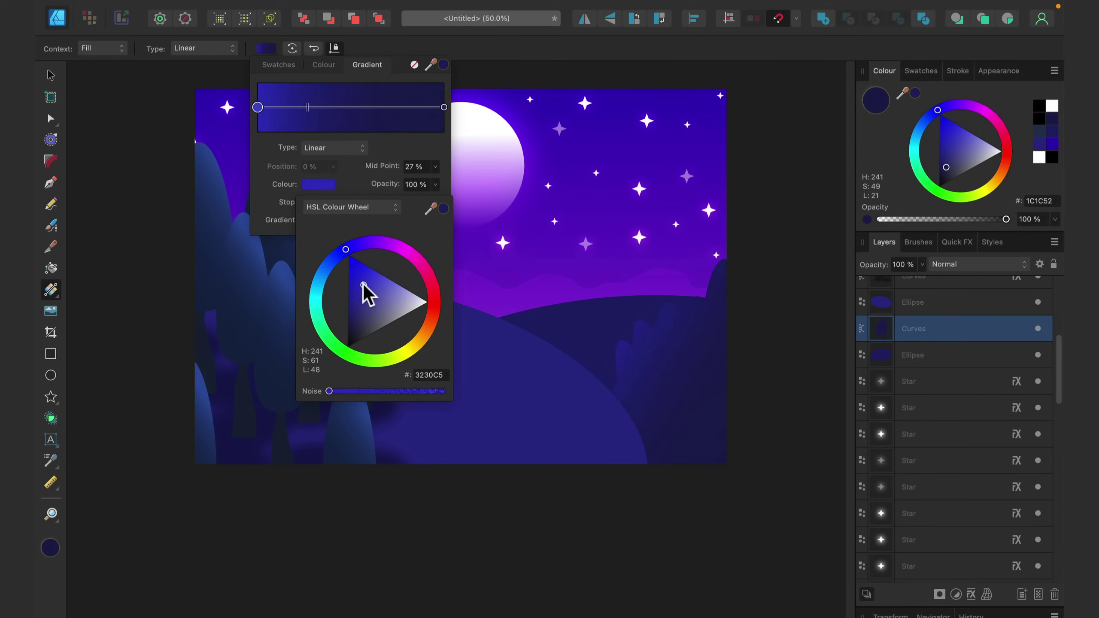
{"action": "left_click", "coordinate": [51, 75]}
{"action": "left_click", "coordinate": [113, 147]}
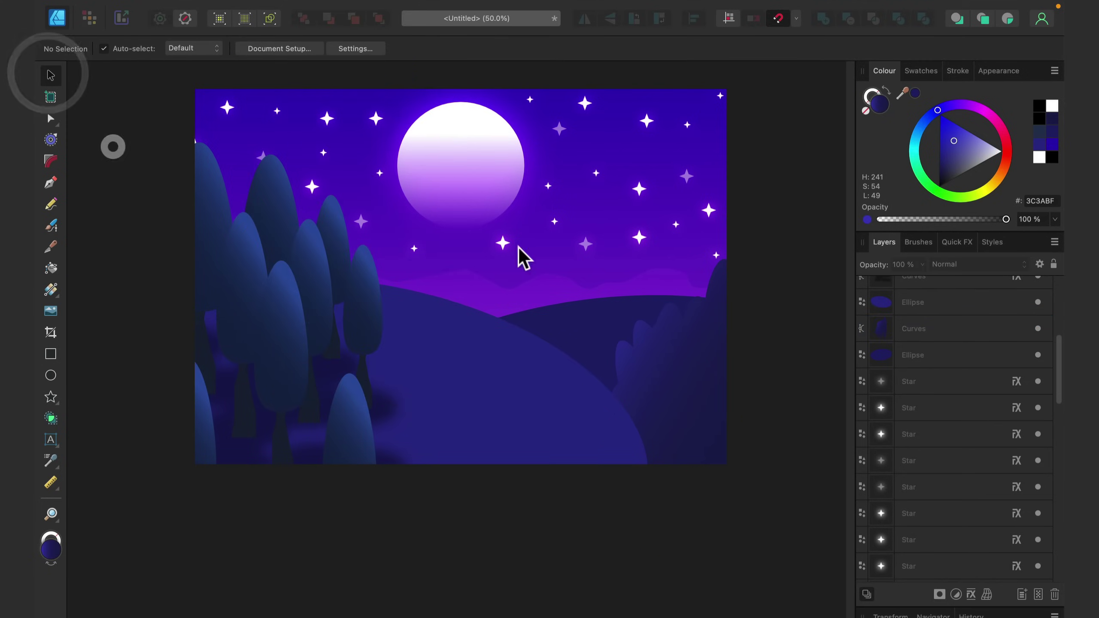
Shift the right-hand tree cluster slightly up and to the right, then fit the artwork in view
{"action": "left_click", "coordinate": [693, 379]}
{"action": "left_click_drag", "start_coordinate": [684, 389], "coordinate": [692, 381]}
{"action": "left_click", "coordinate": [768, 253]}
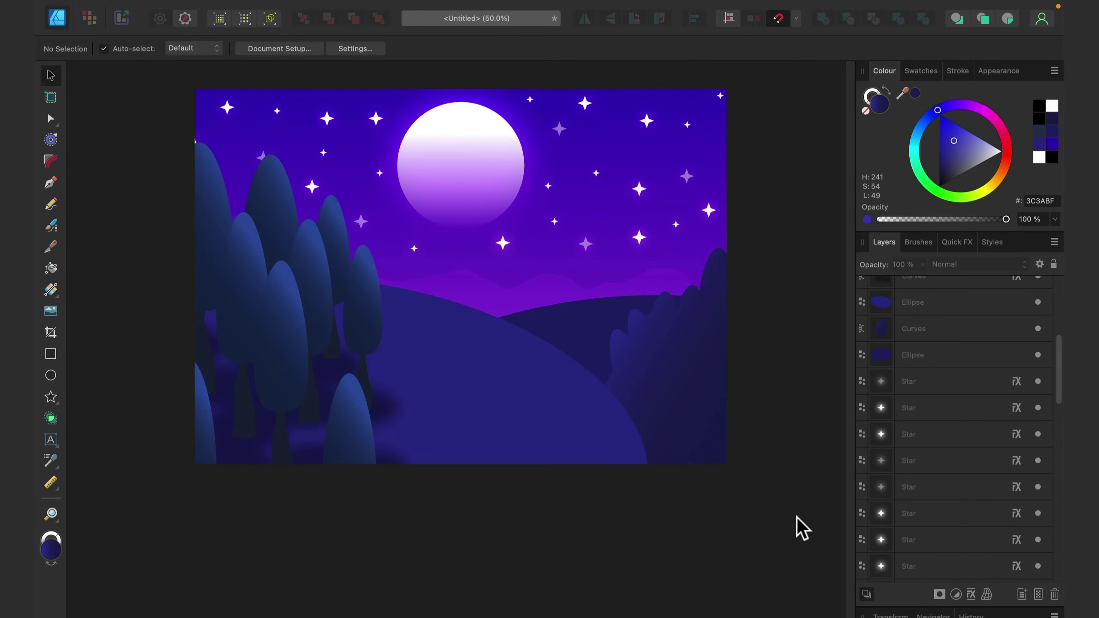
{"action": "left_click", "coordinate": [694, 421]}
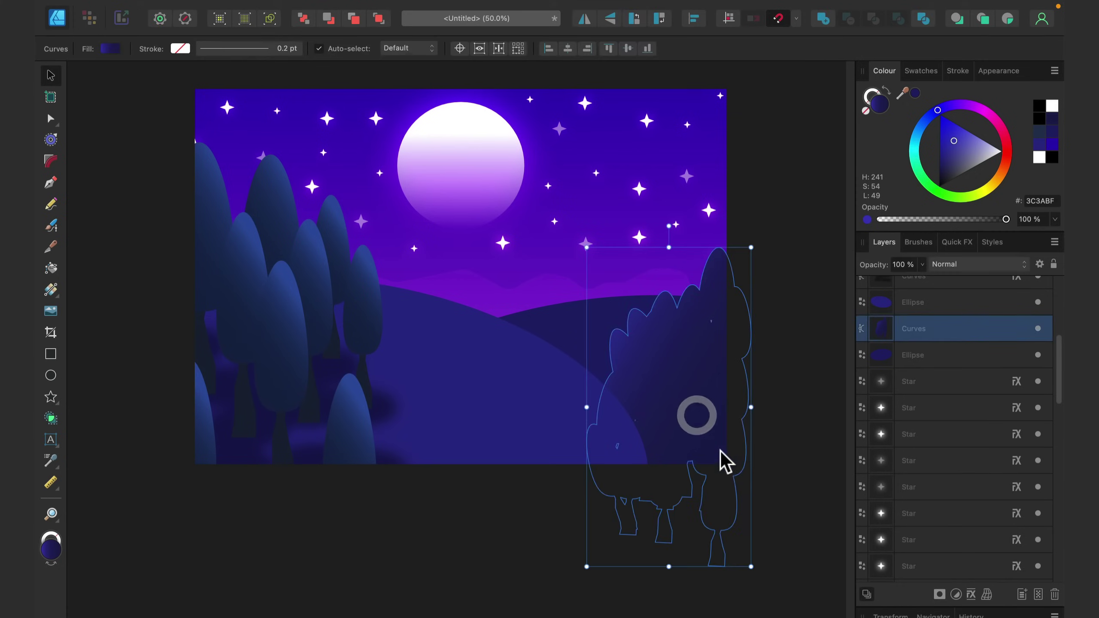
{"action": "left_click", "coordinate": [822, 289]}
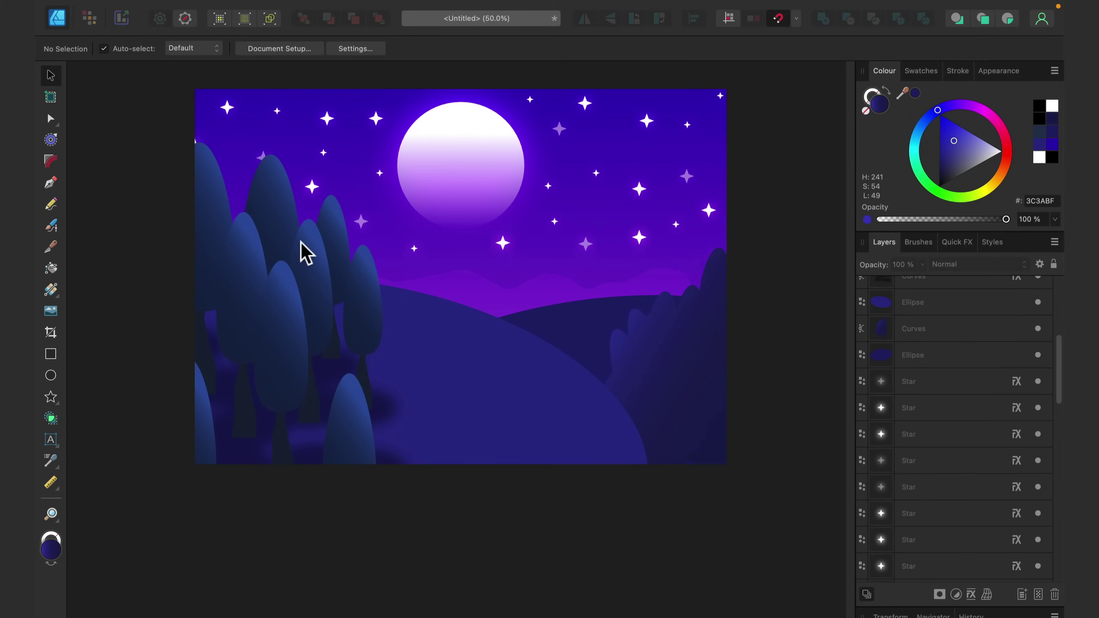
{"action": "scroll", "coordinate": [505, 476], "scroll_direction": "up", "scroll_amount": 3}
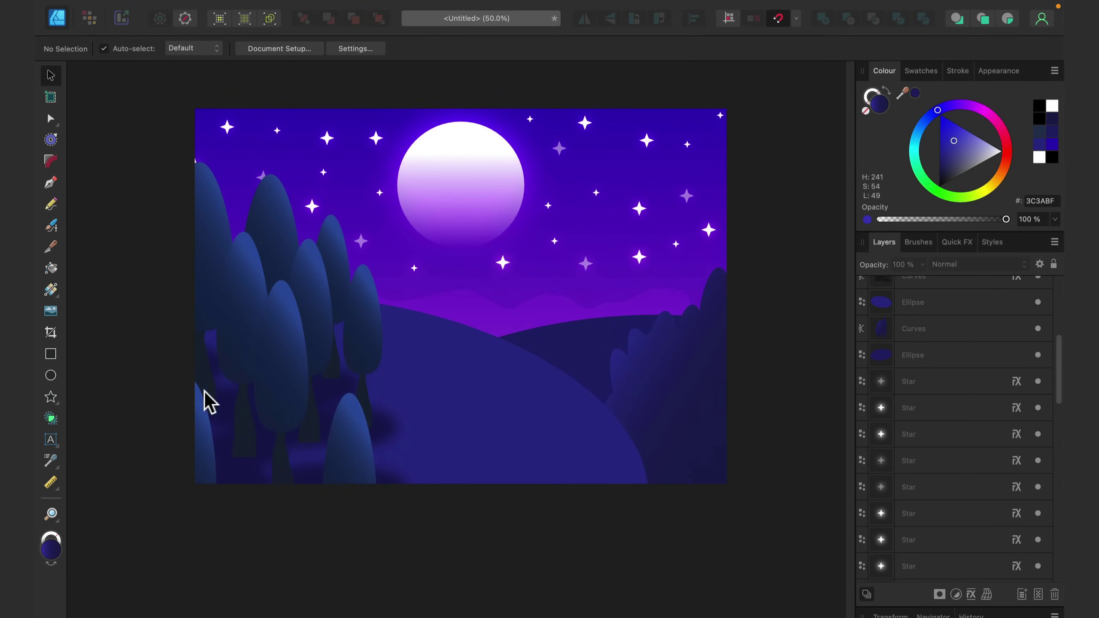
{"action": "left_click", "coordinate": [113, 255]}
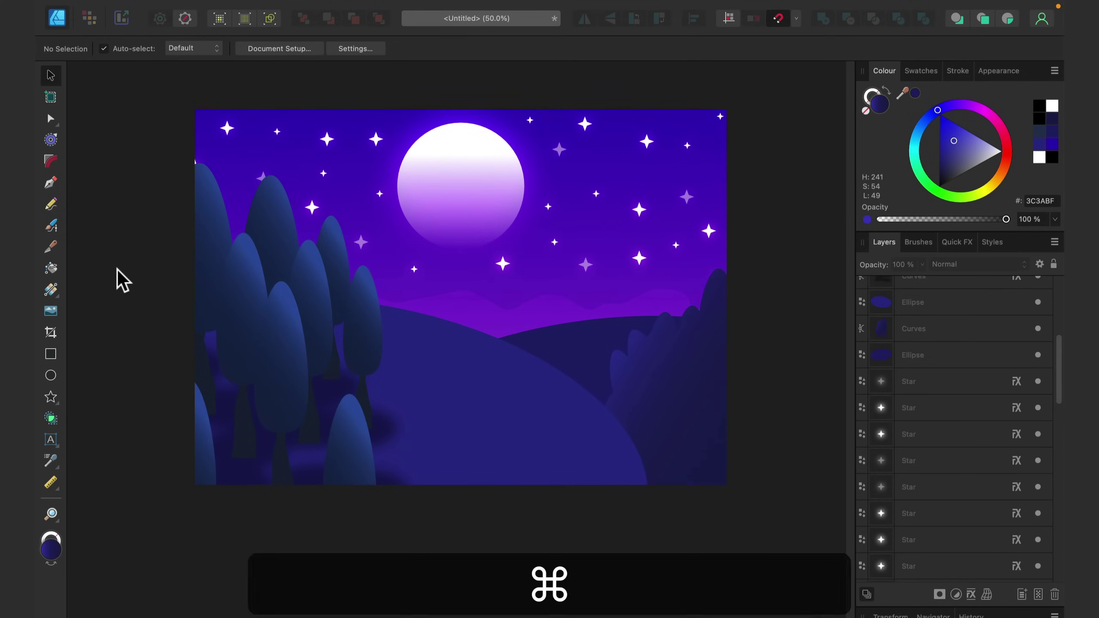
{"action": "key", "text": "super+0"}
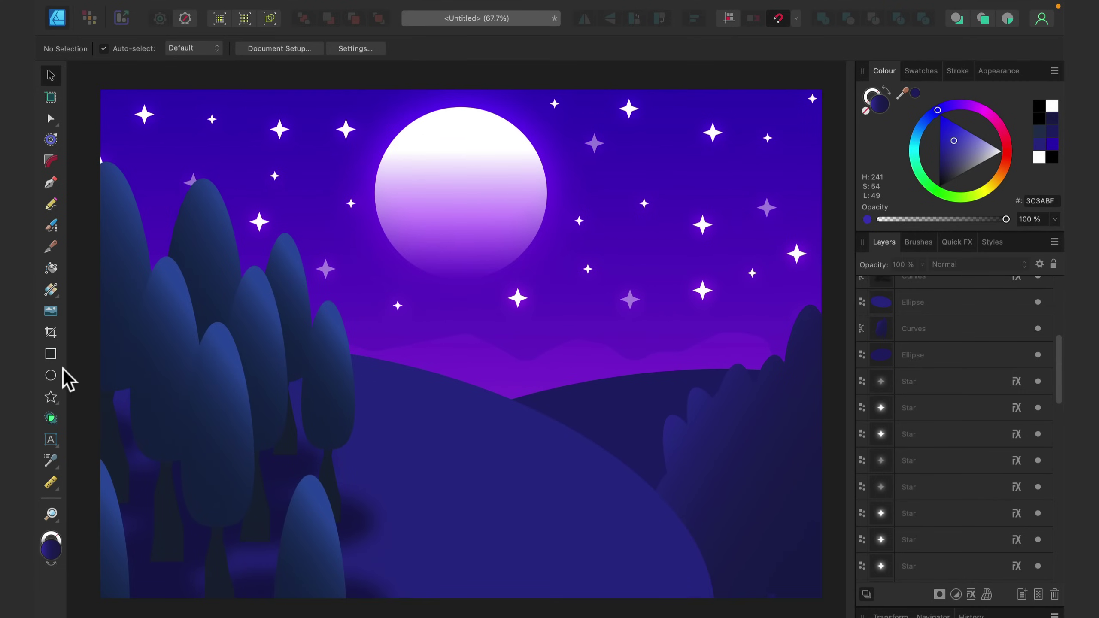
Draw a trapezoid from the moon down over the hills, widening and centring it under the moon
{"action": "left_click", "coordinate": [58, 398]}
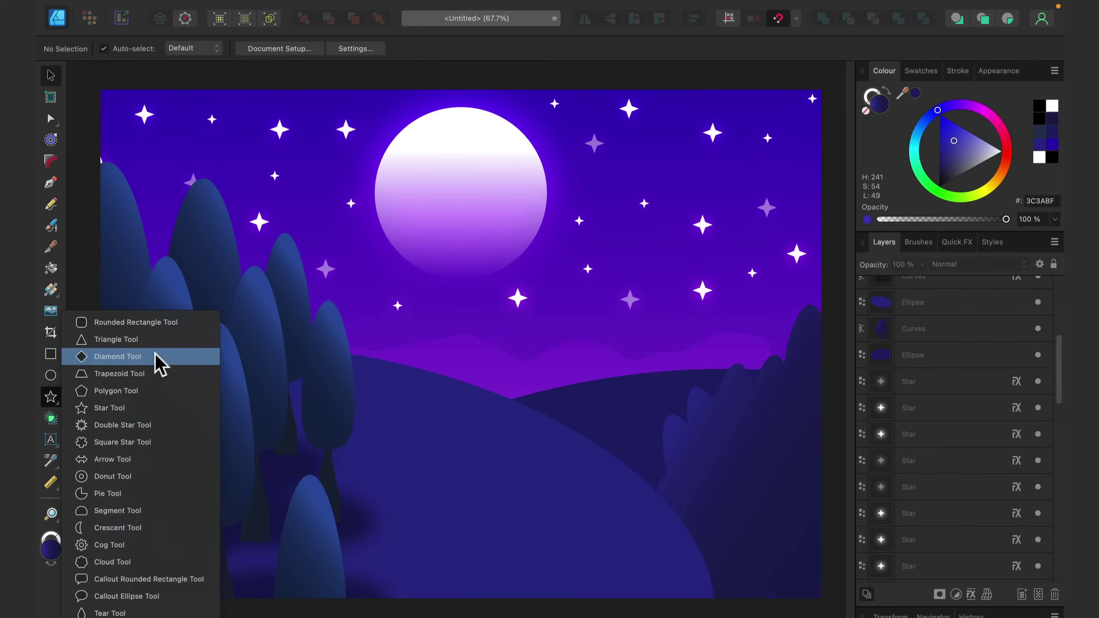
{"action": "left_click", "coordinate": [140, 373]}
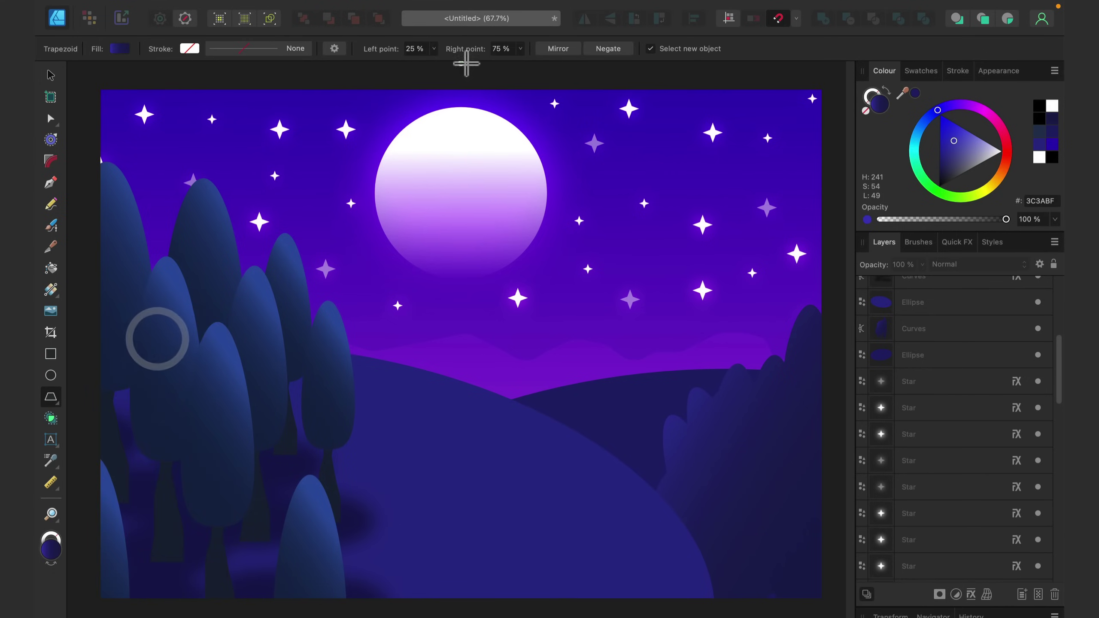
{"action": "left_click_drag", "start_coordinate": [379, 89], "coordinate": [607, 470]}
{"action": "left_click", "coordinate": [50, 74]}
{"action": "left_click_drag", "start_coordinate": [544, 260], "coordinate": [503, 265]}
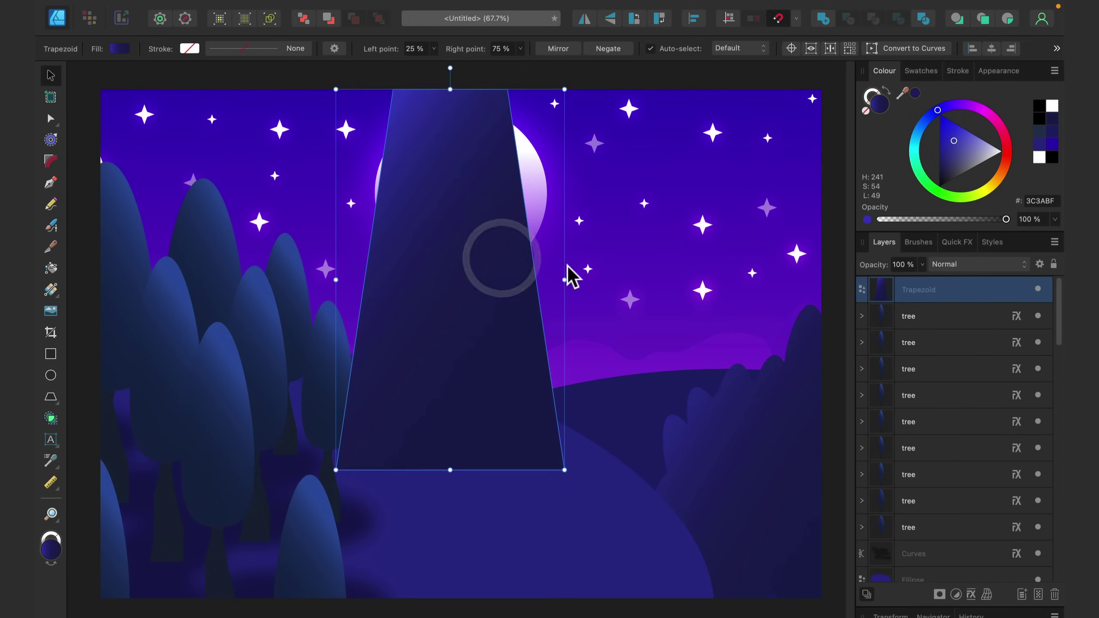
{"action": "left_click_drag", "start_coordinate": [564, 279], "coordinate": [589, 280]}
{"action": "left_click_drag", "start_coordinate": [516, 321], "coordinate": [475, 435]}
{"action": "scroll", "coordinate": [474, 329], "scroll_direction": "down", "scroll_amount": 4}
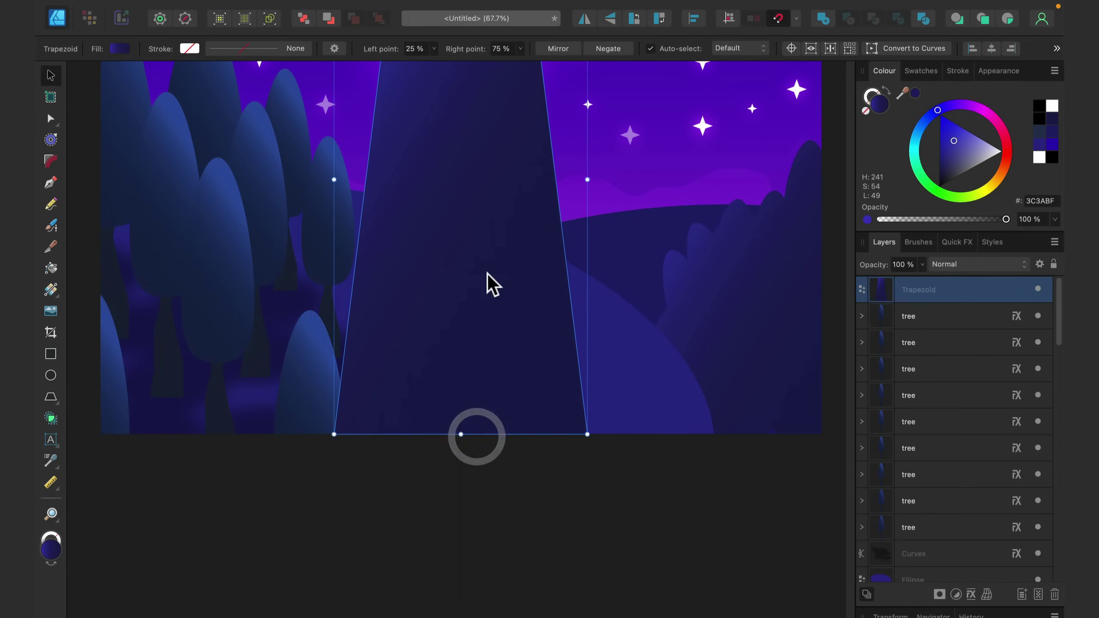
{"action": "scroll", "coordinate": [488, 273], "scroll_direction": "up", "scroll_amount": 2}
Fill the trapezoid with white and set its blend mode to Overlay
{"action": "left_click_drag", "start_coordinate": [976, 167], "coordinate": [1034, 147]}
{"action": "left_click", "coordinate": [977, 264]}
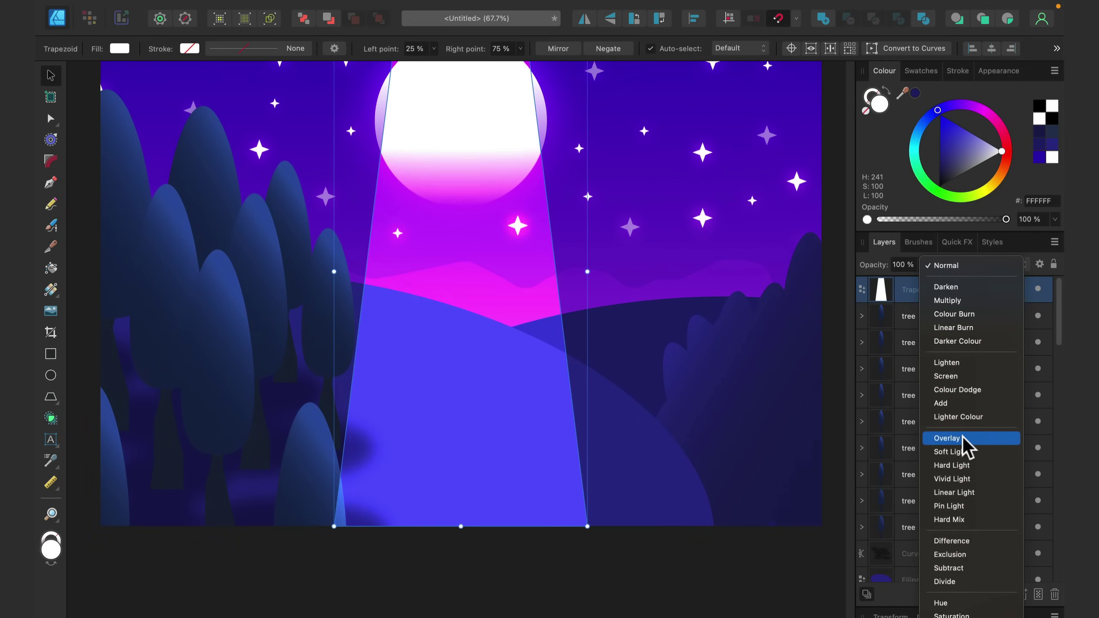
{"action": "left_click", "coordinate": [961, 439]}
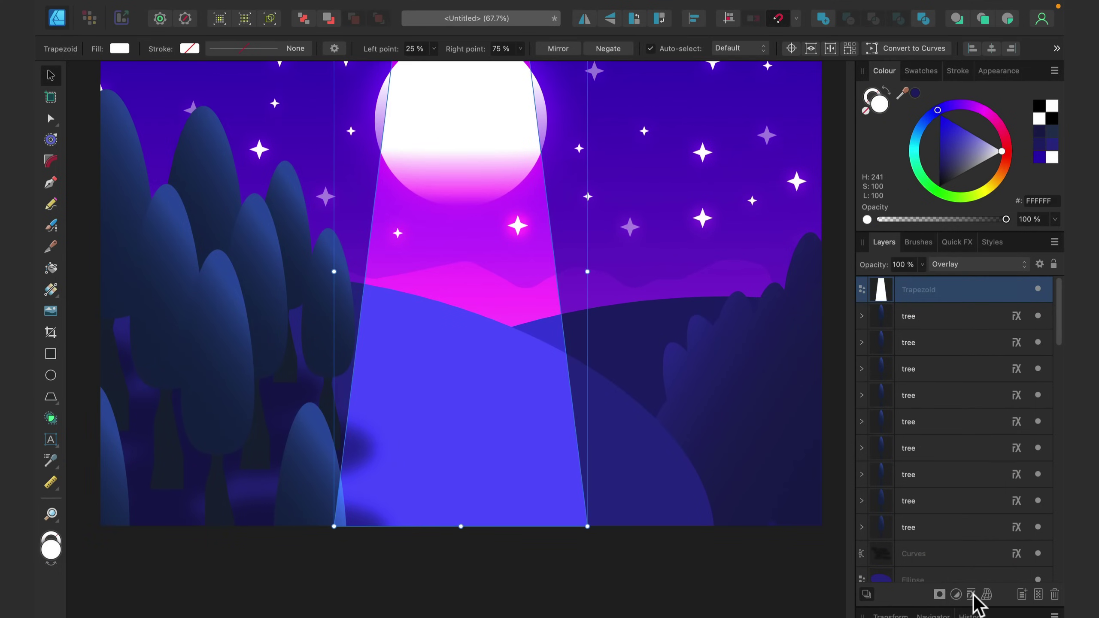
{"action": "key", "text": "super+minus"}
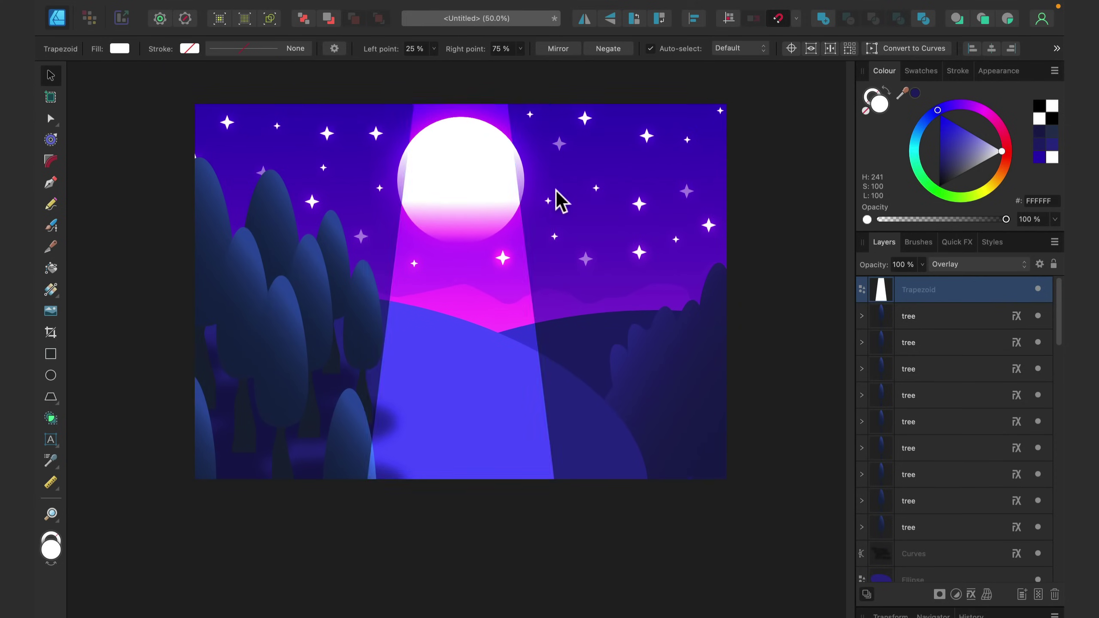
{"action": "scroll", "coordinate": [558, 208], "scroll_direction": "up", "scroll_amount": 2}
Give the trapezoid beam a 200 px Gaussian Blur and set its opacity to 50%
{"action": "left_click", "coordinate": [768, 238]}
{"action": "left_click", "coordinate": [536, 478]}
{"action": "left_click", "coordinate": [972, 593]}
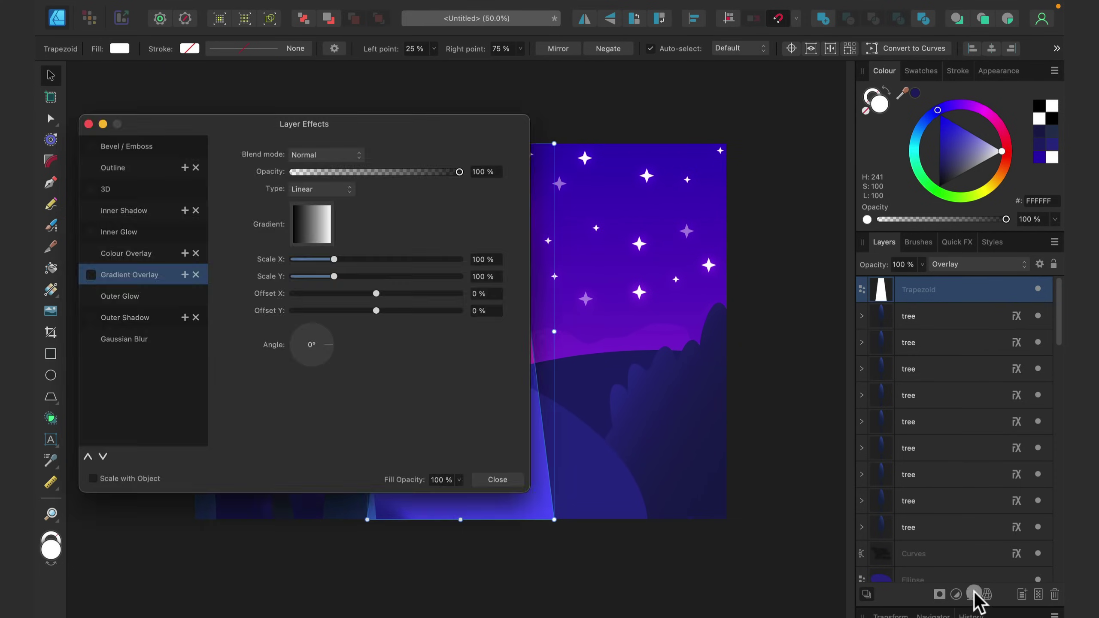
{"action": "left_click", "coordinate": [168, 339]}
{"action": "left_click", "coordinate": [91, 338]}
{"action": "left_click_drag", "start_coordinate": [315, 155], "coordinate": [913, 132]}
{"action": "left_click", "coordinate": [882, 145]}
{"action": "type", "text": "200"}
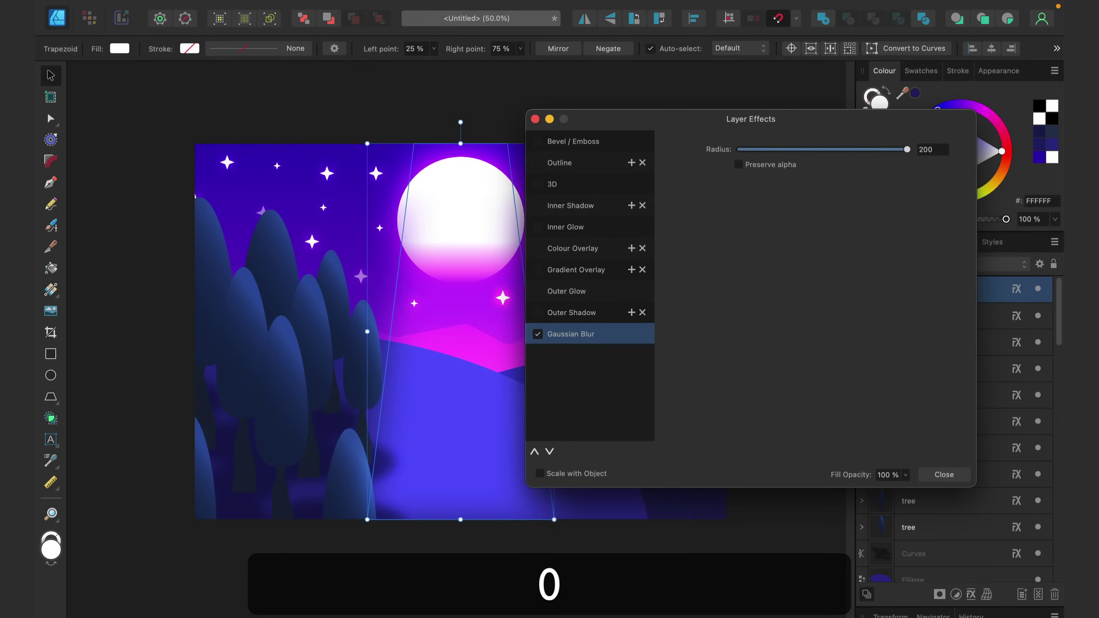
{"action": "key", "text": "Return"}
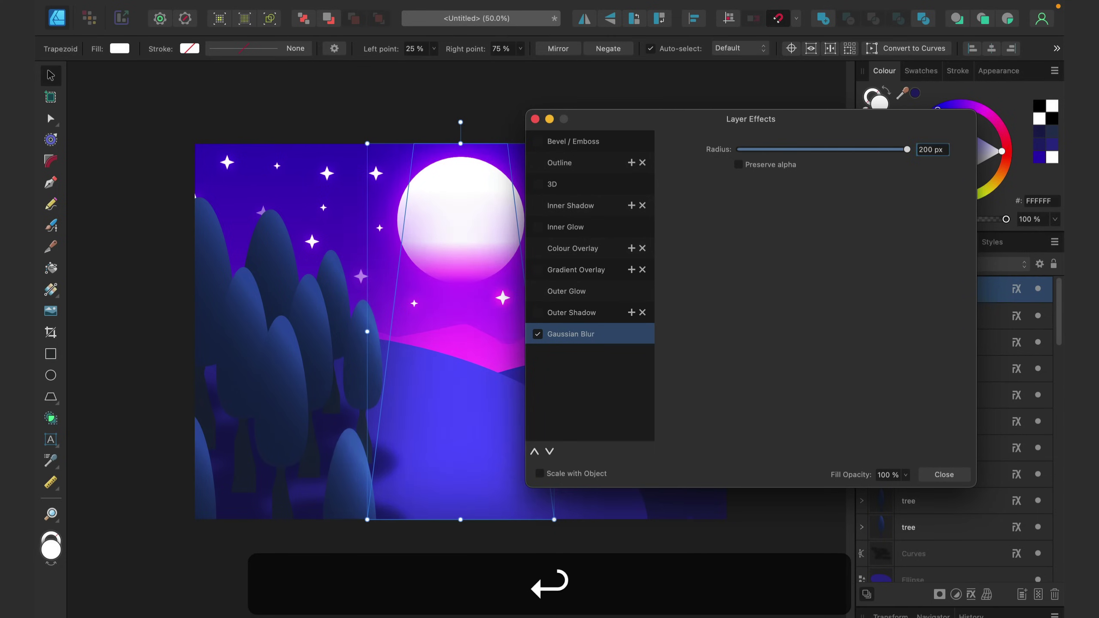
{"action": "left_click", "coordinate": [949, 474]}
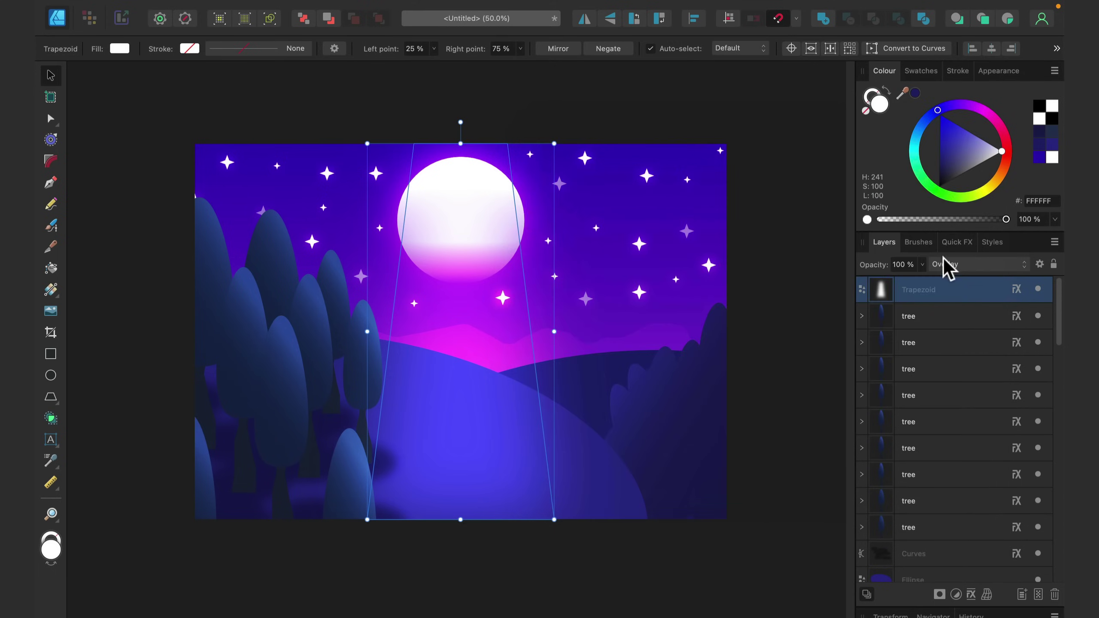
{"action": "left_click", "coordinate": [922, 265]}
{"action": "left_click_drag", "start_coordinate": [921, 279], "coordinate": [863, 285]}
Narrow the moonlight beam evenly from both sides, keeping it centred, then fit the whole artwork
{"action": "left_click", "coordinate": [779, 325]}
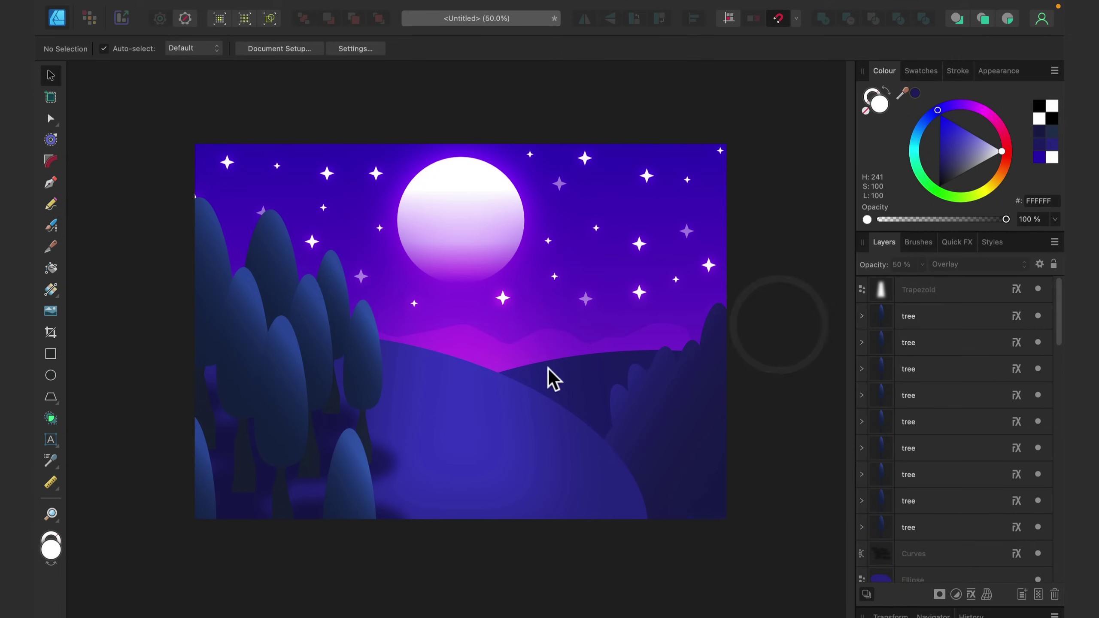
{"action": "left_click", "coordinate": [454, 262]}
{"action": "left_click_drag", "start_coordinate": [540, 328], "coordinate": [521, 352]}
{"action": "left_click", "coordinate": [783, 227]}
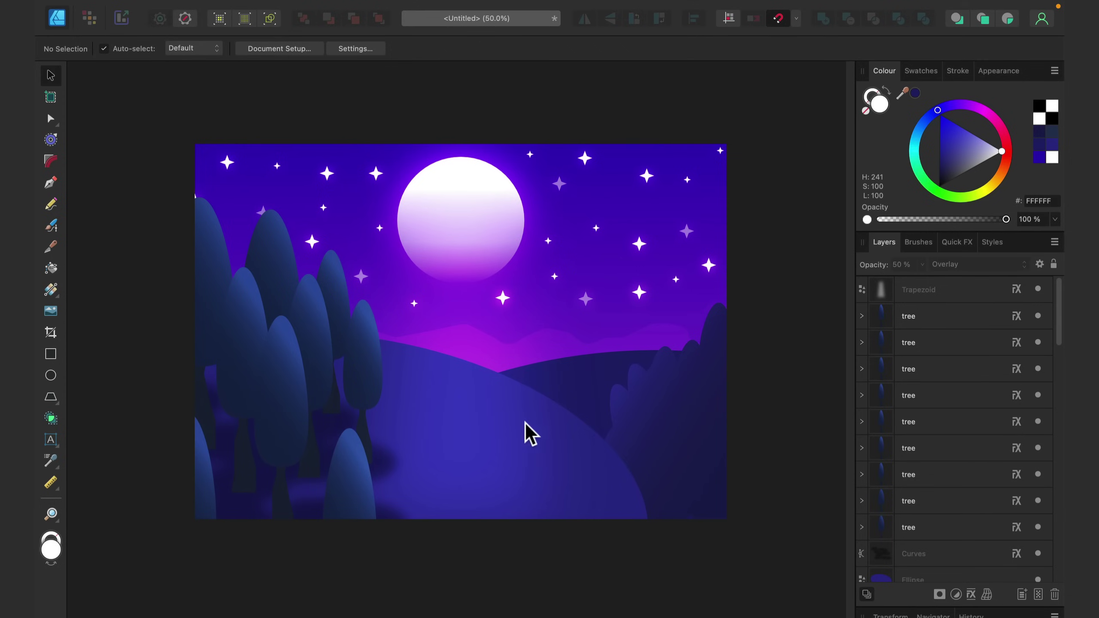
{"action": "left_click", "coordinate": [487, 449]}
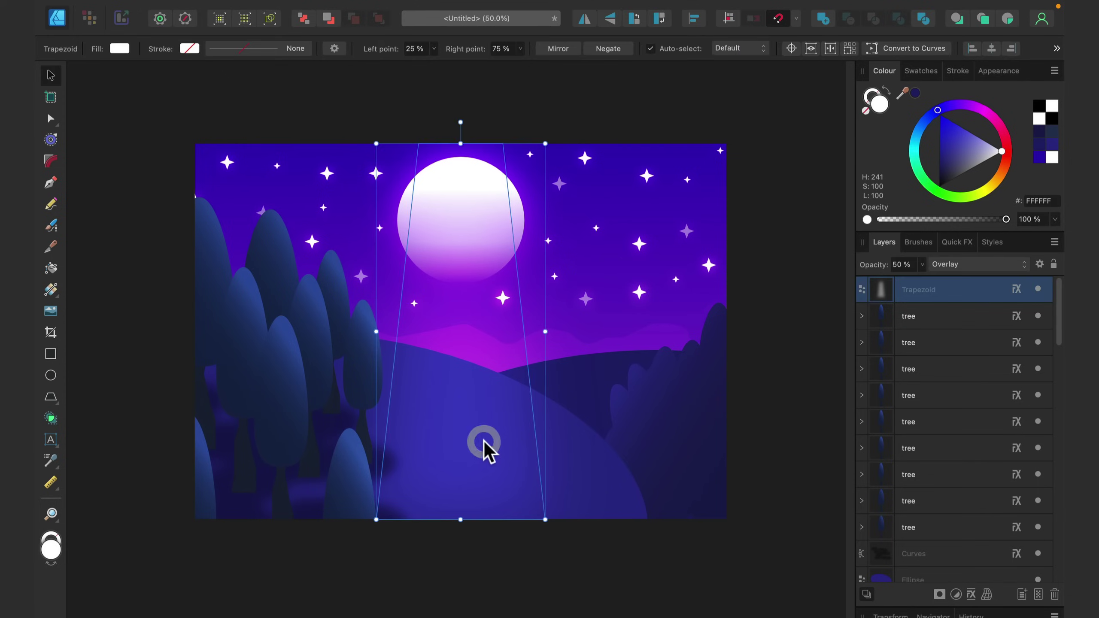
{"action": "left_click", "coordinate": [798, 282]}
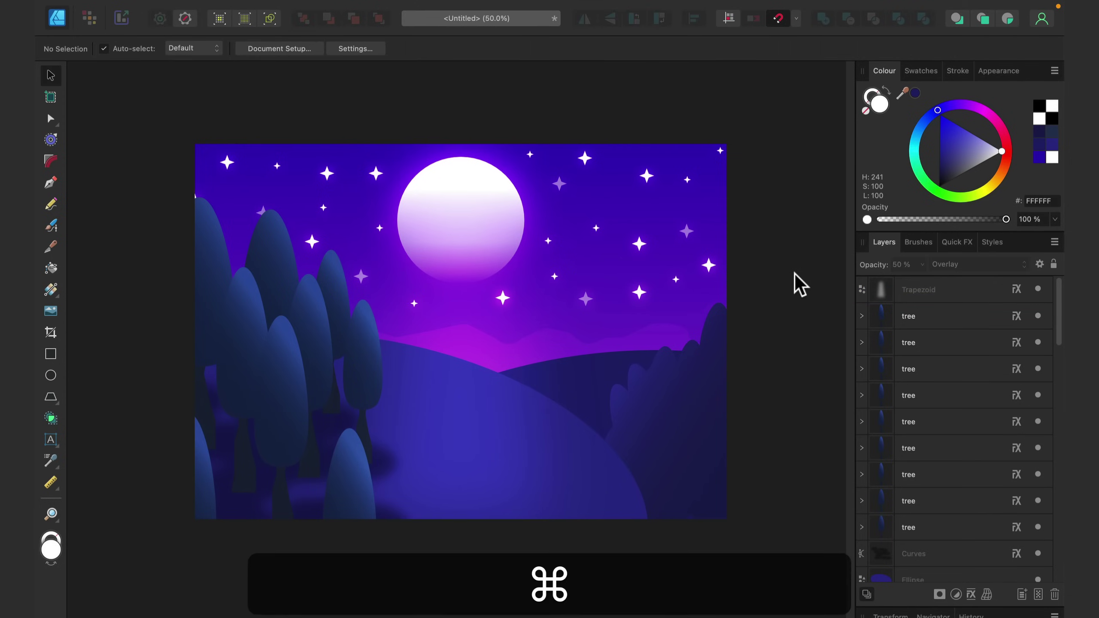
{"action": "key", "text": "super+0"}
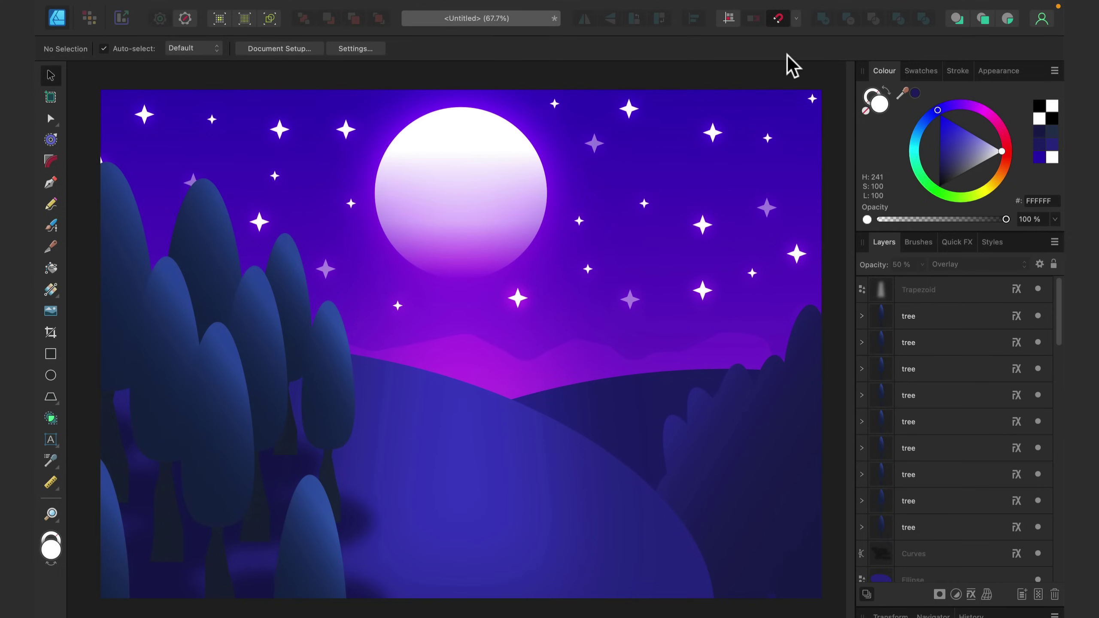